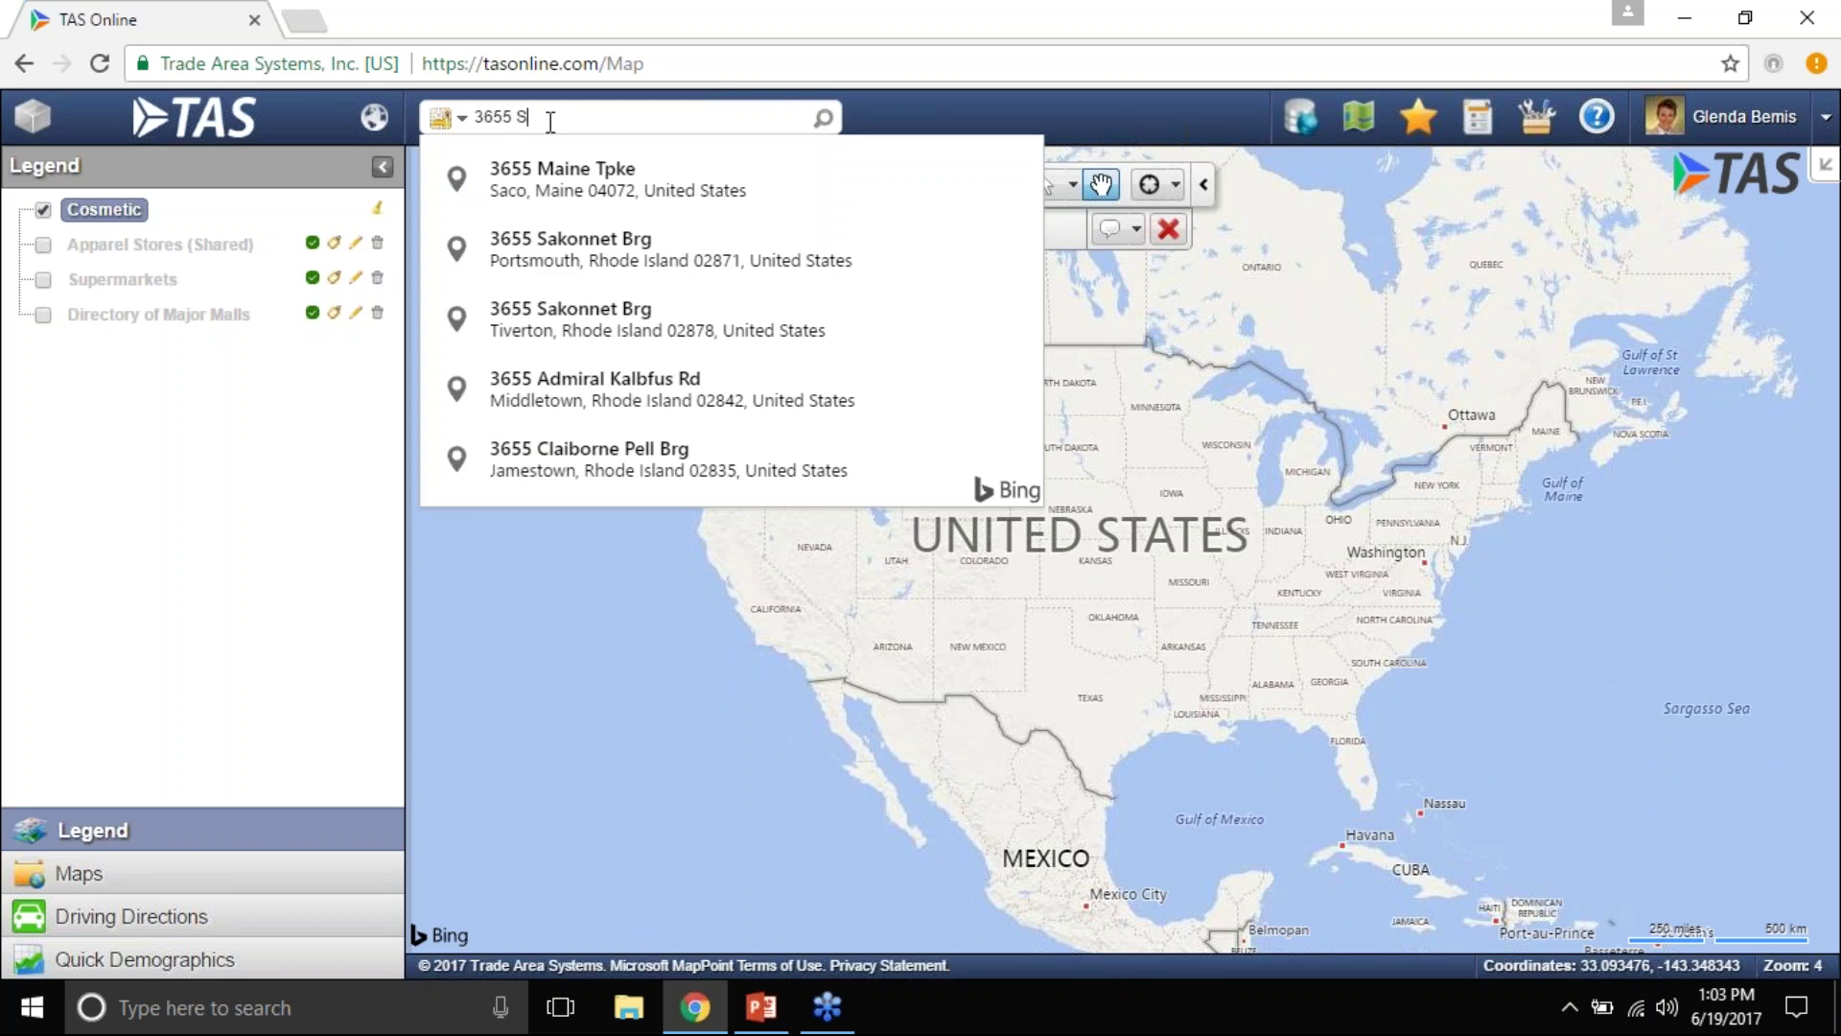
Find the South Las Vegas Blvd street address in Las Vegas, Nevada, and center the map on it.
type("L")
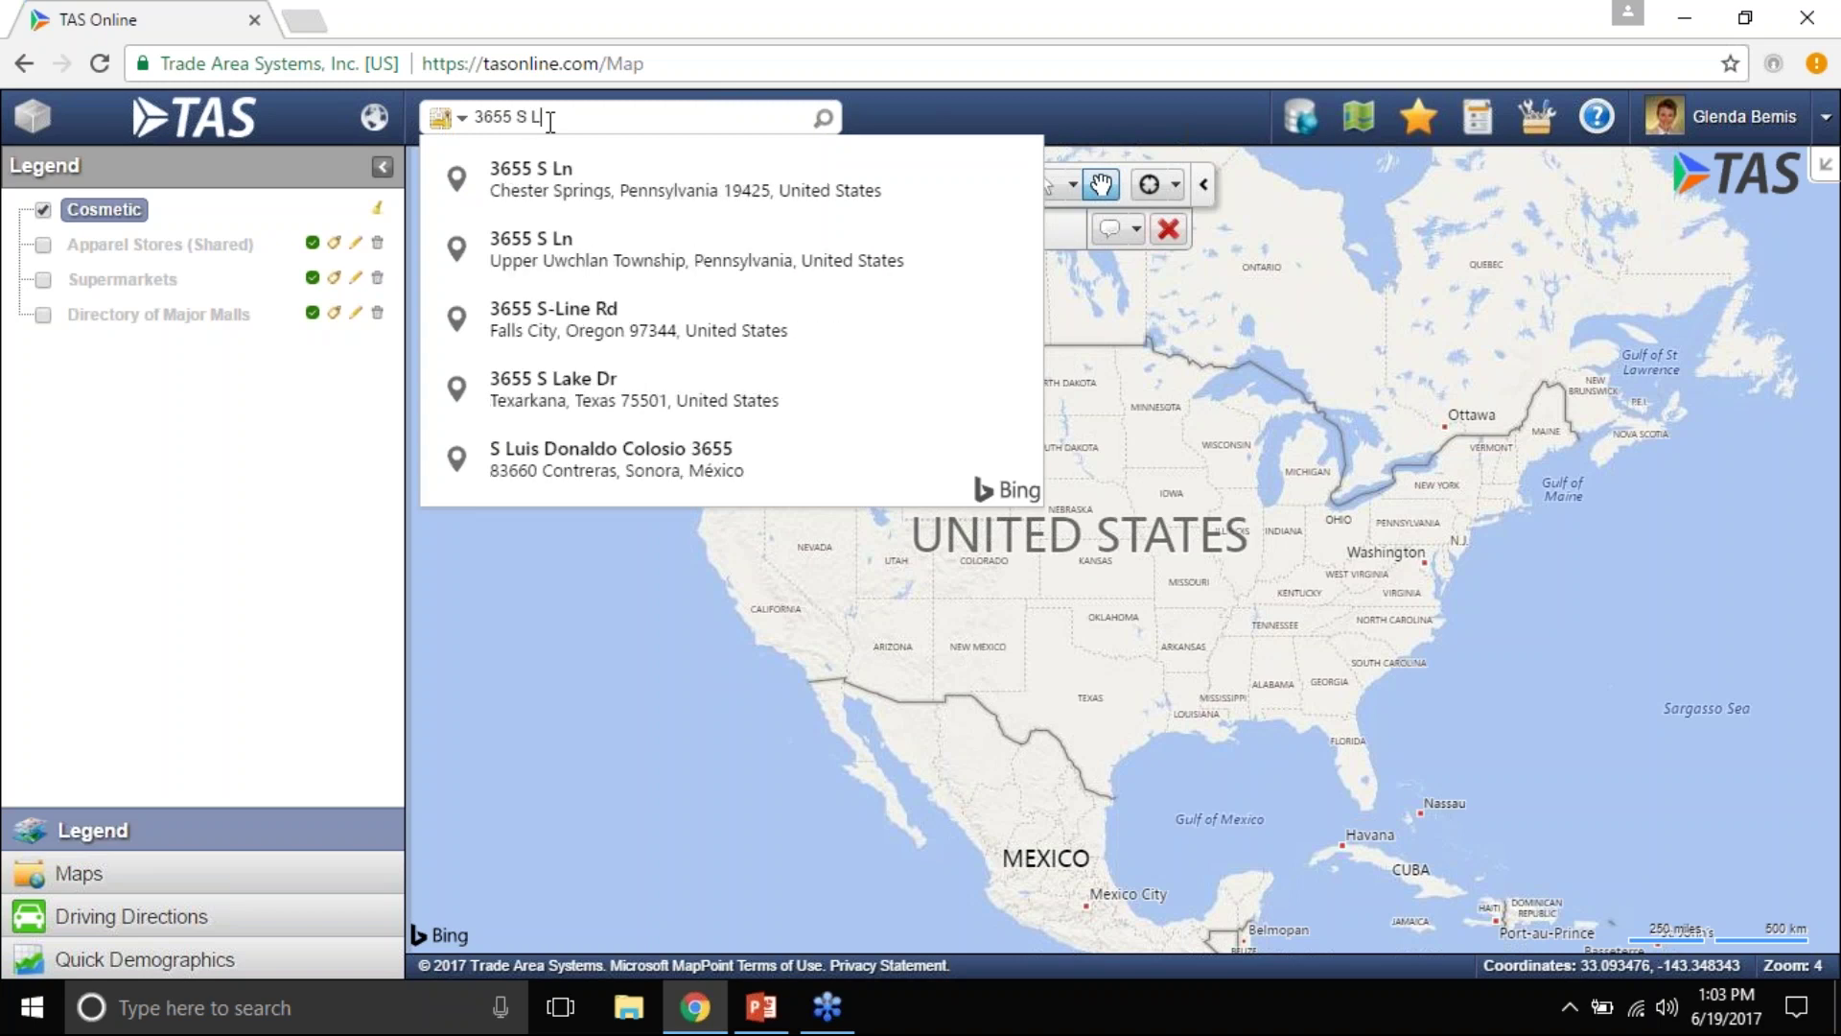
type("as")
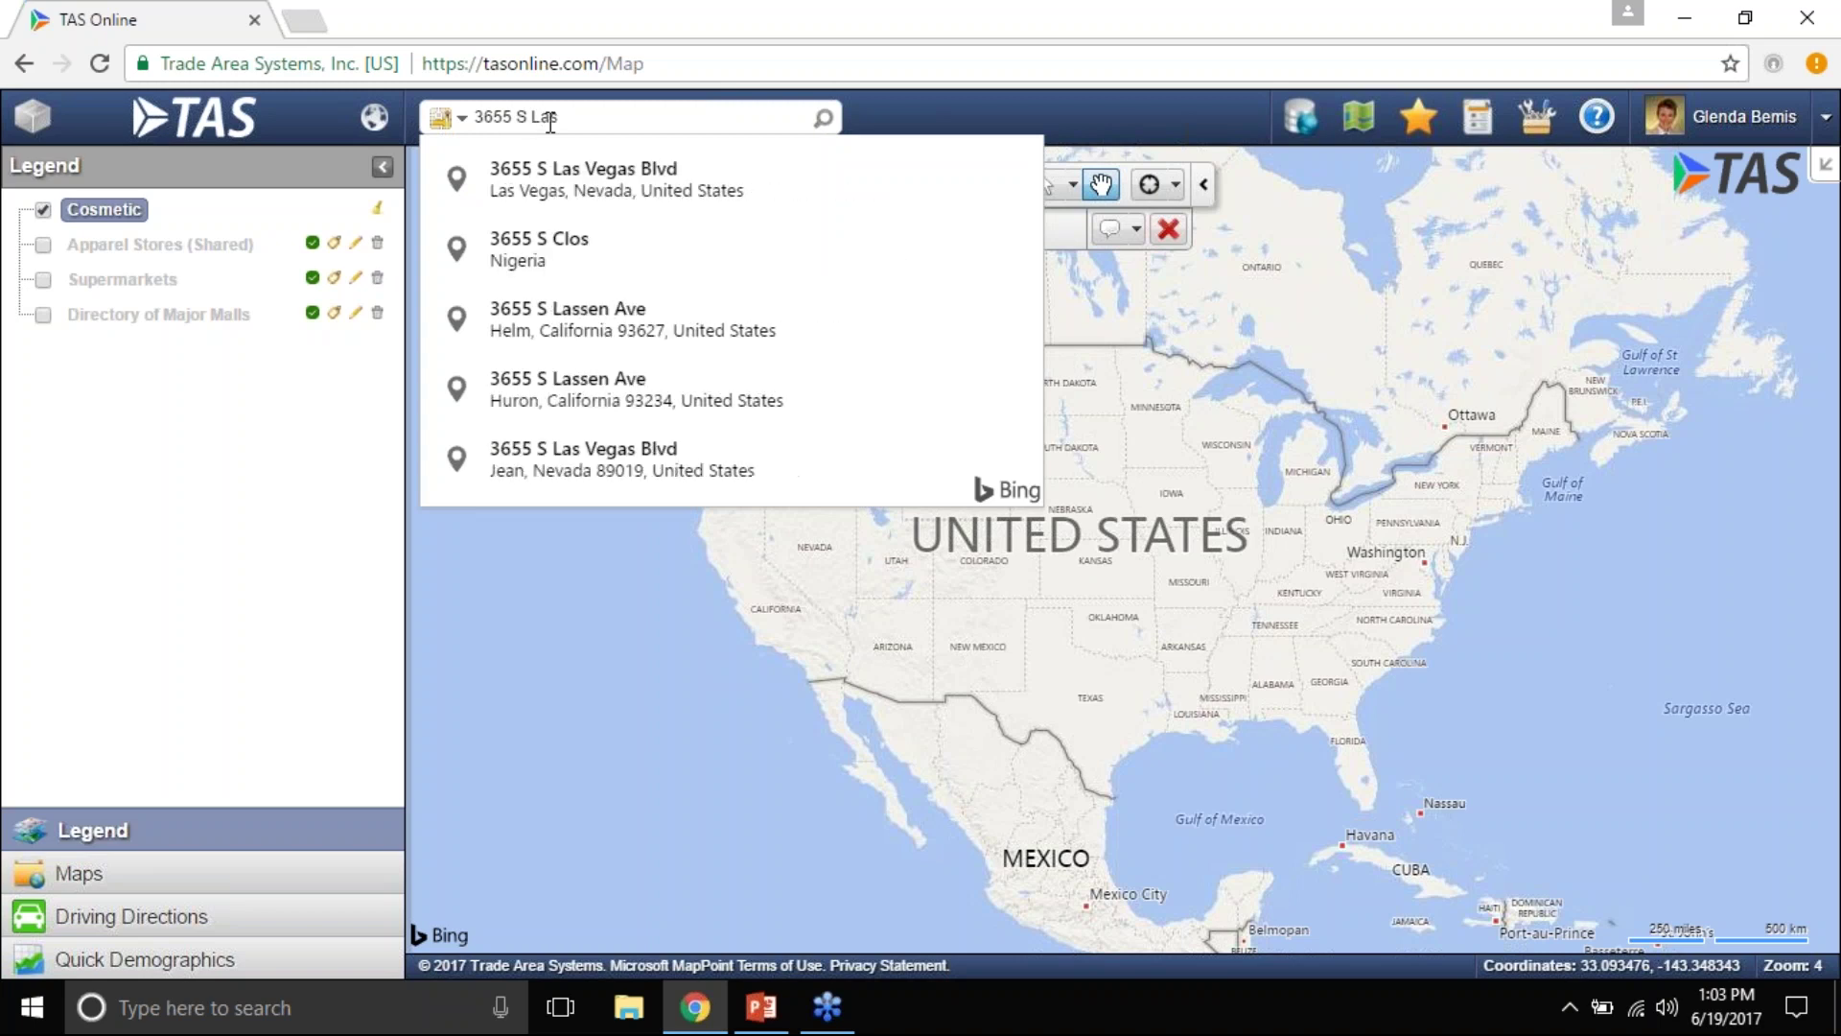
left_click(583, 180)
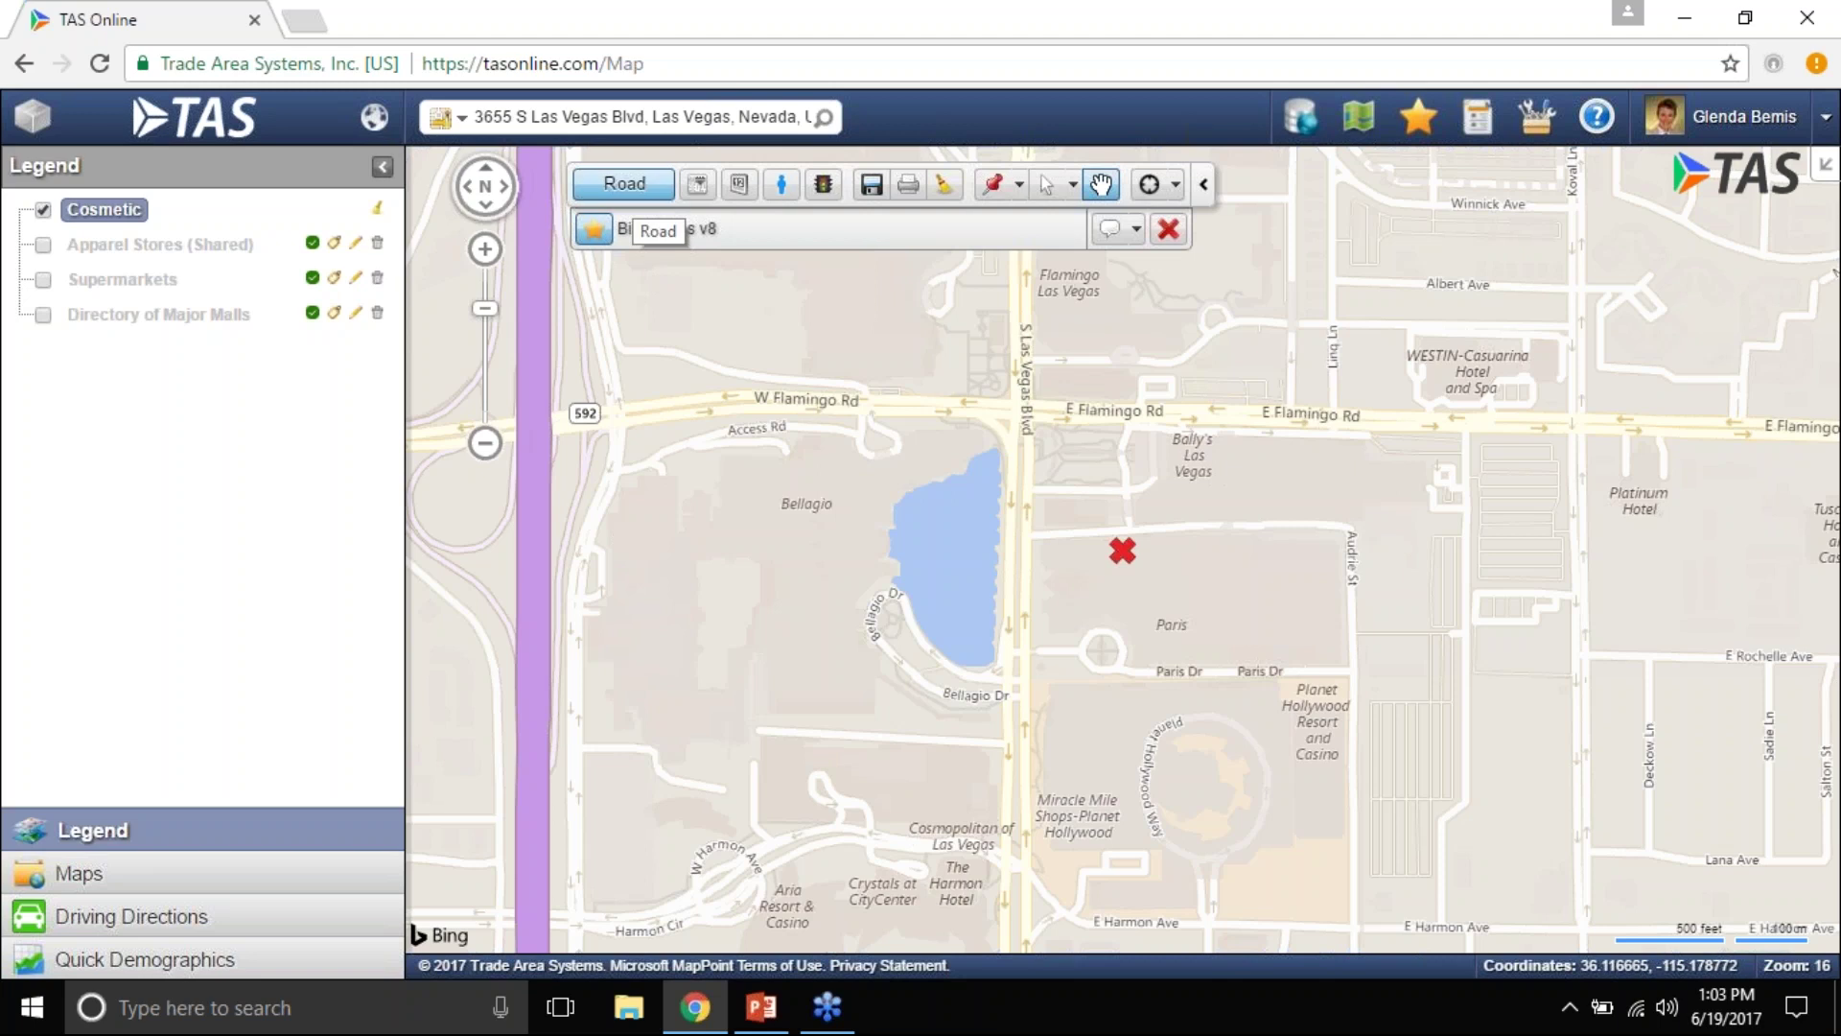
Try the Gray Road and Dark Road base map styles around the marked address.
left_click(633, 192)
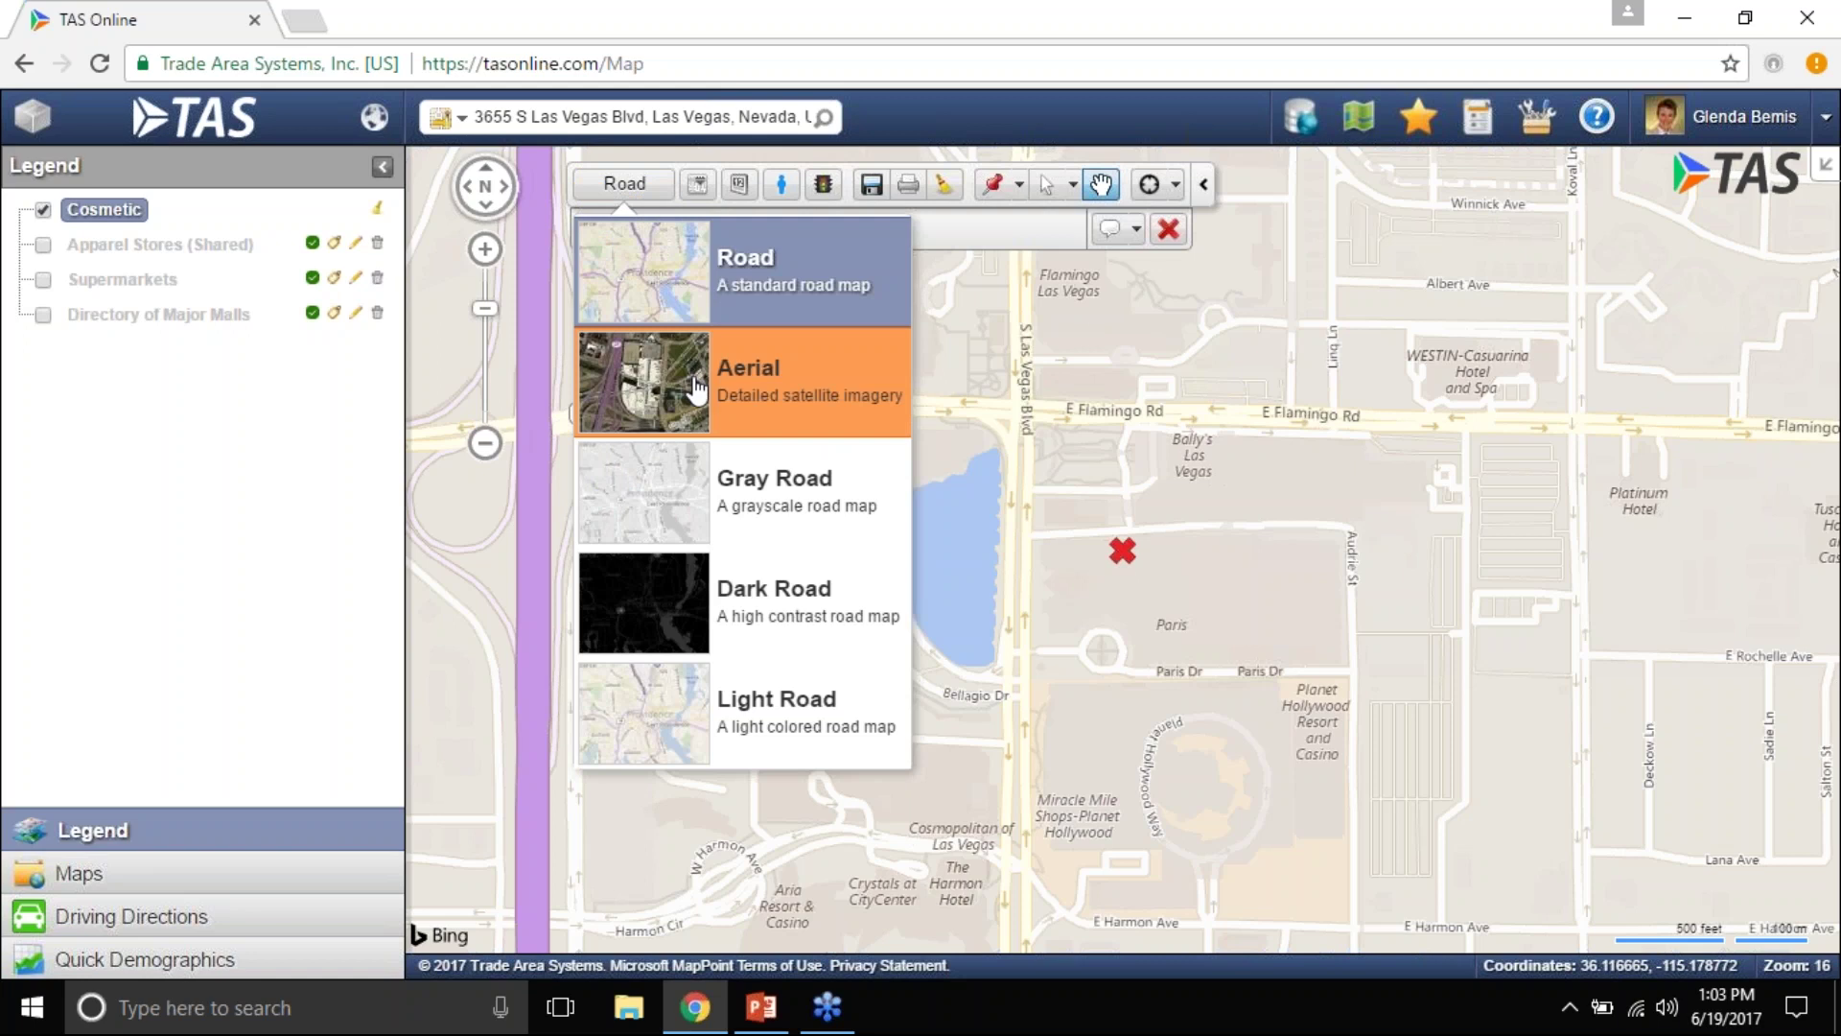
left_click(677, 502)
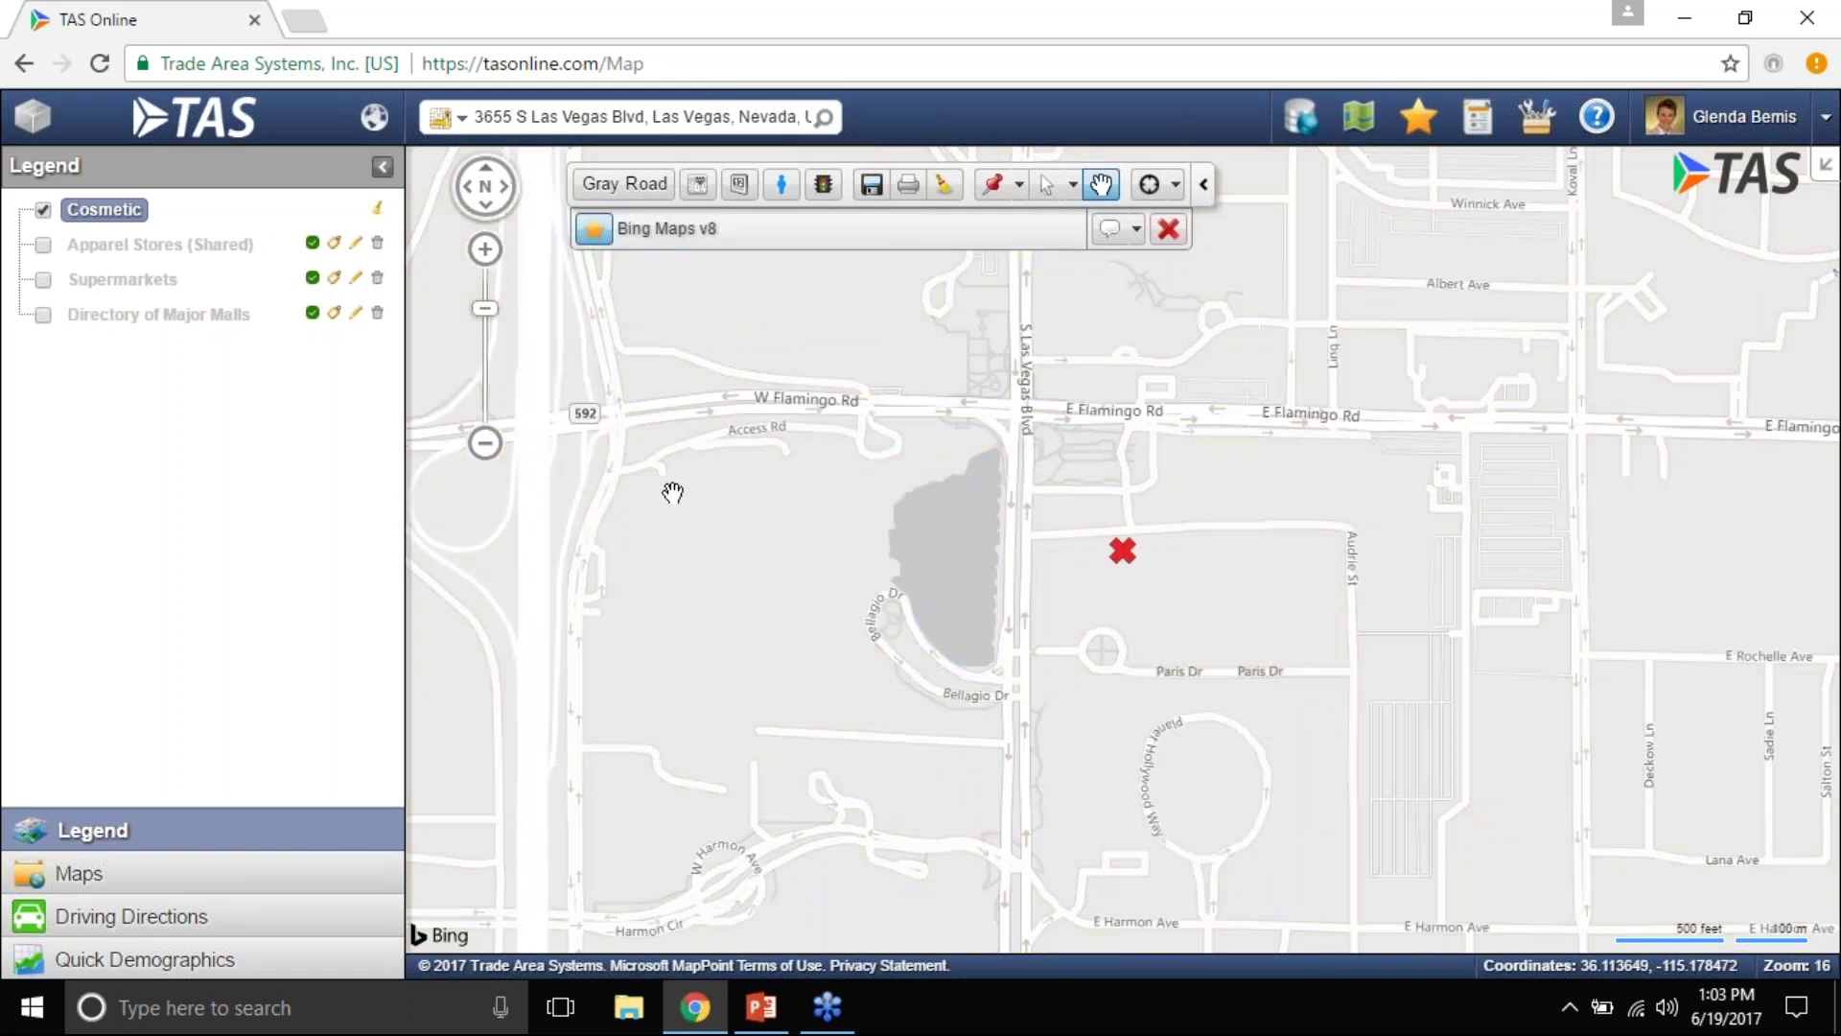
left_click(624, 183)
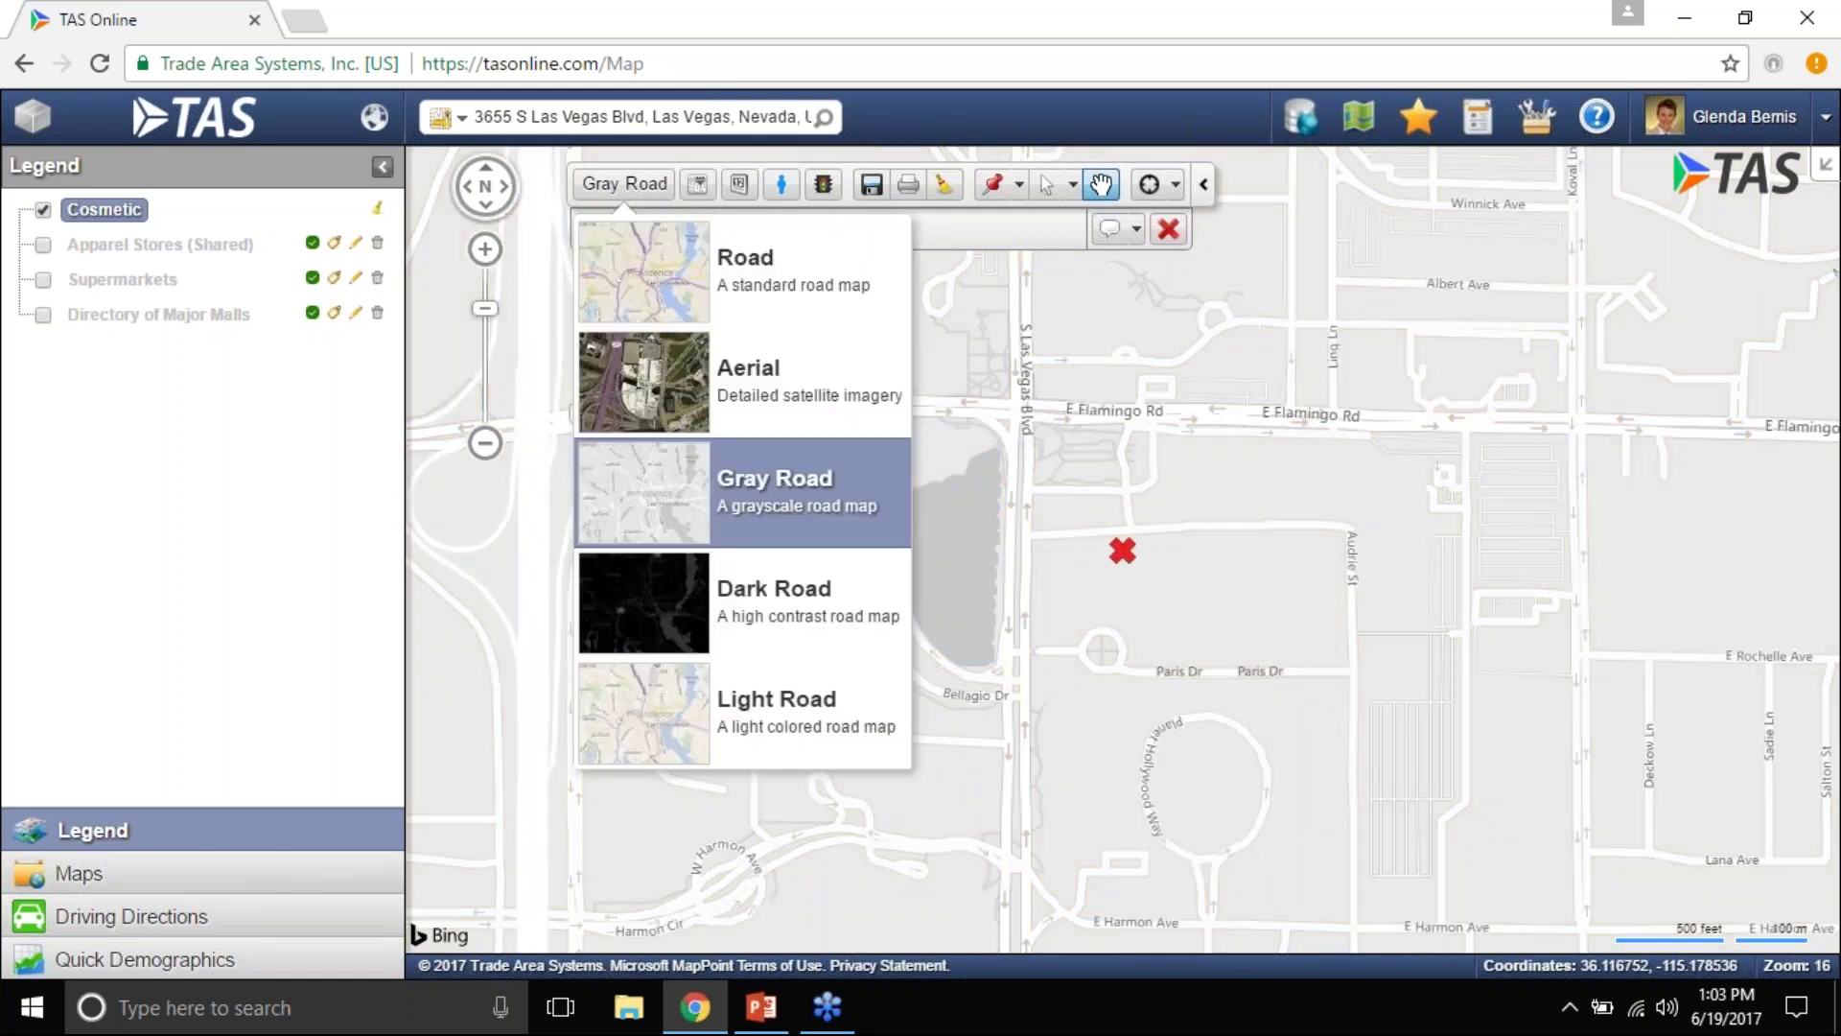
left_click(679, 609)
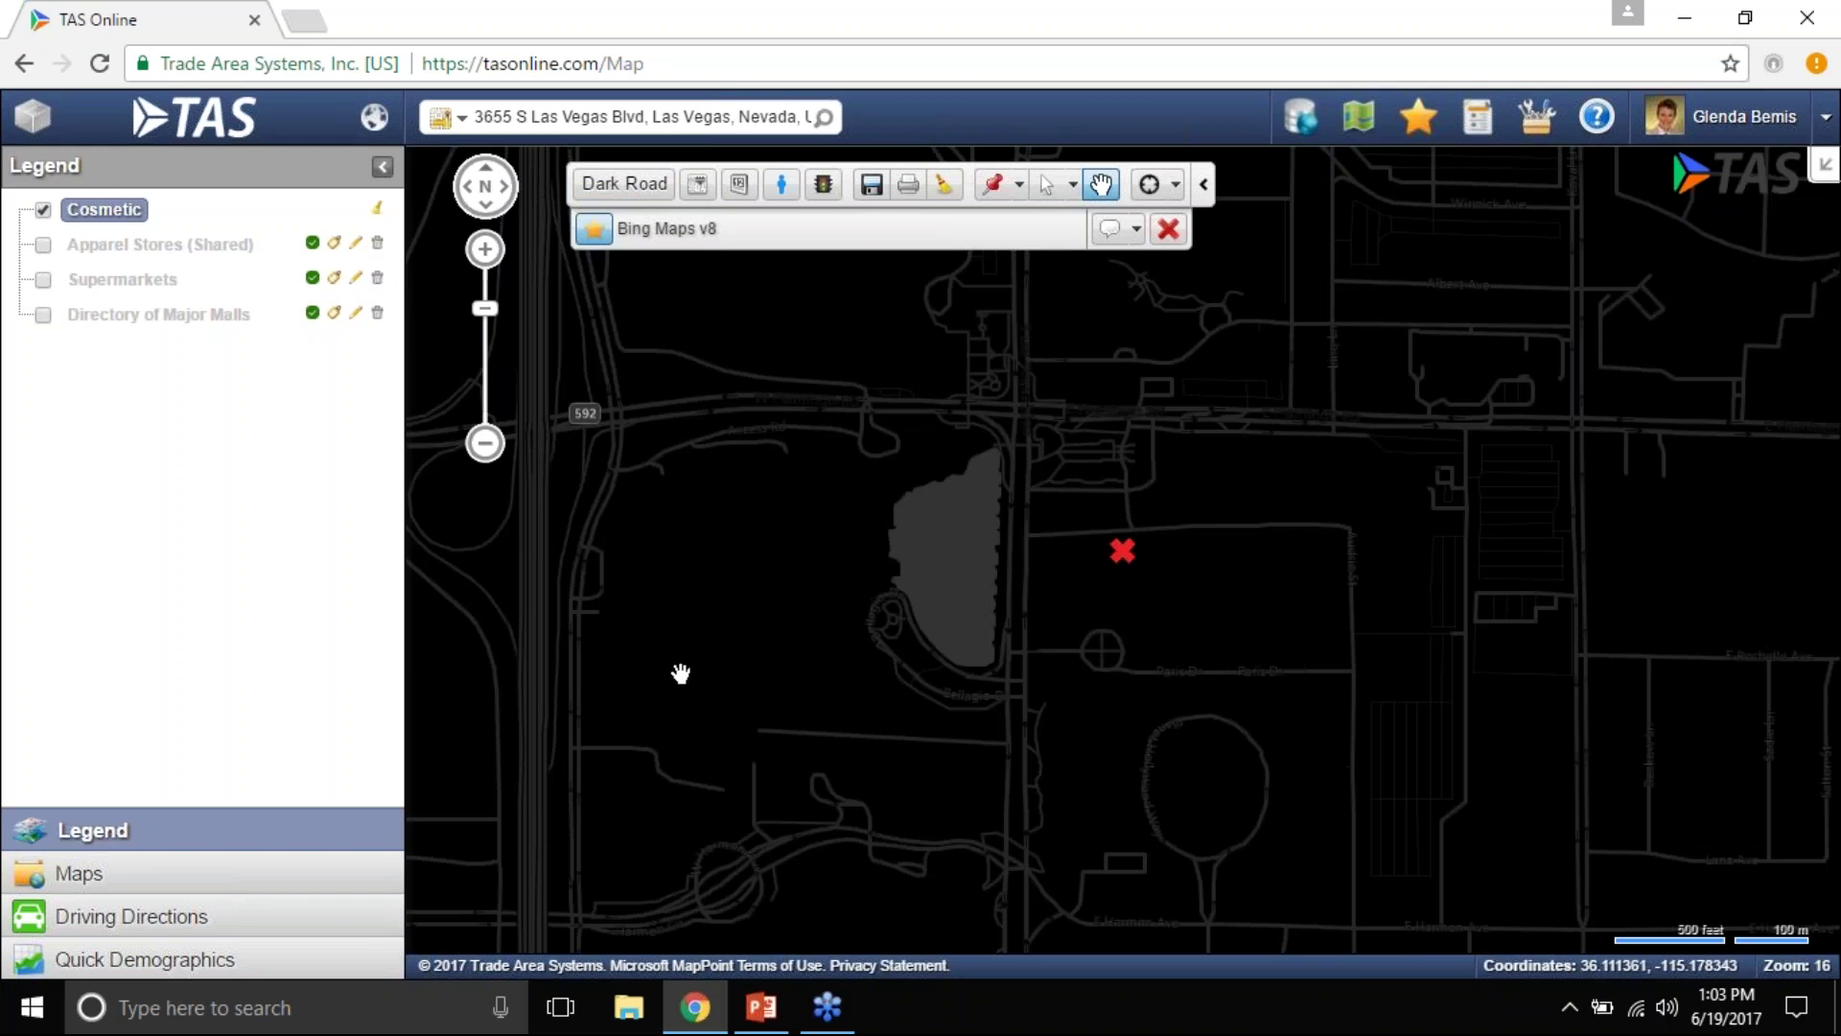
Change the base map style to Light Road.
left_click(625, 183)
left_click(739, 724)
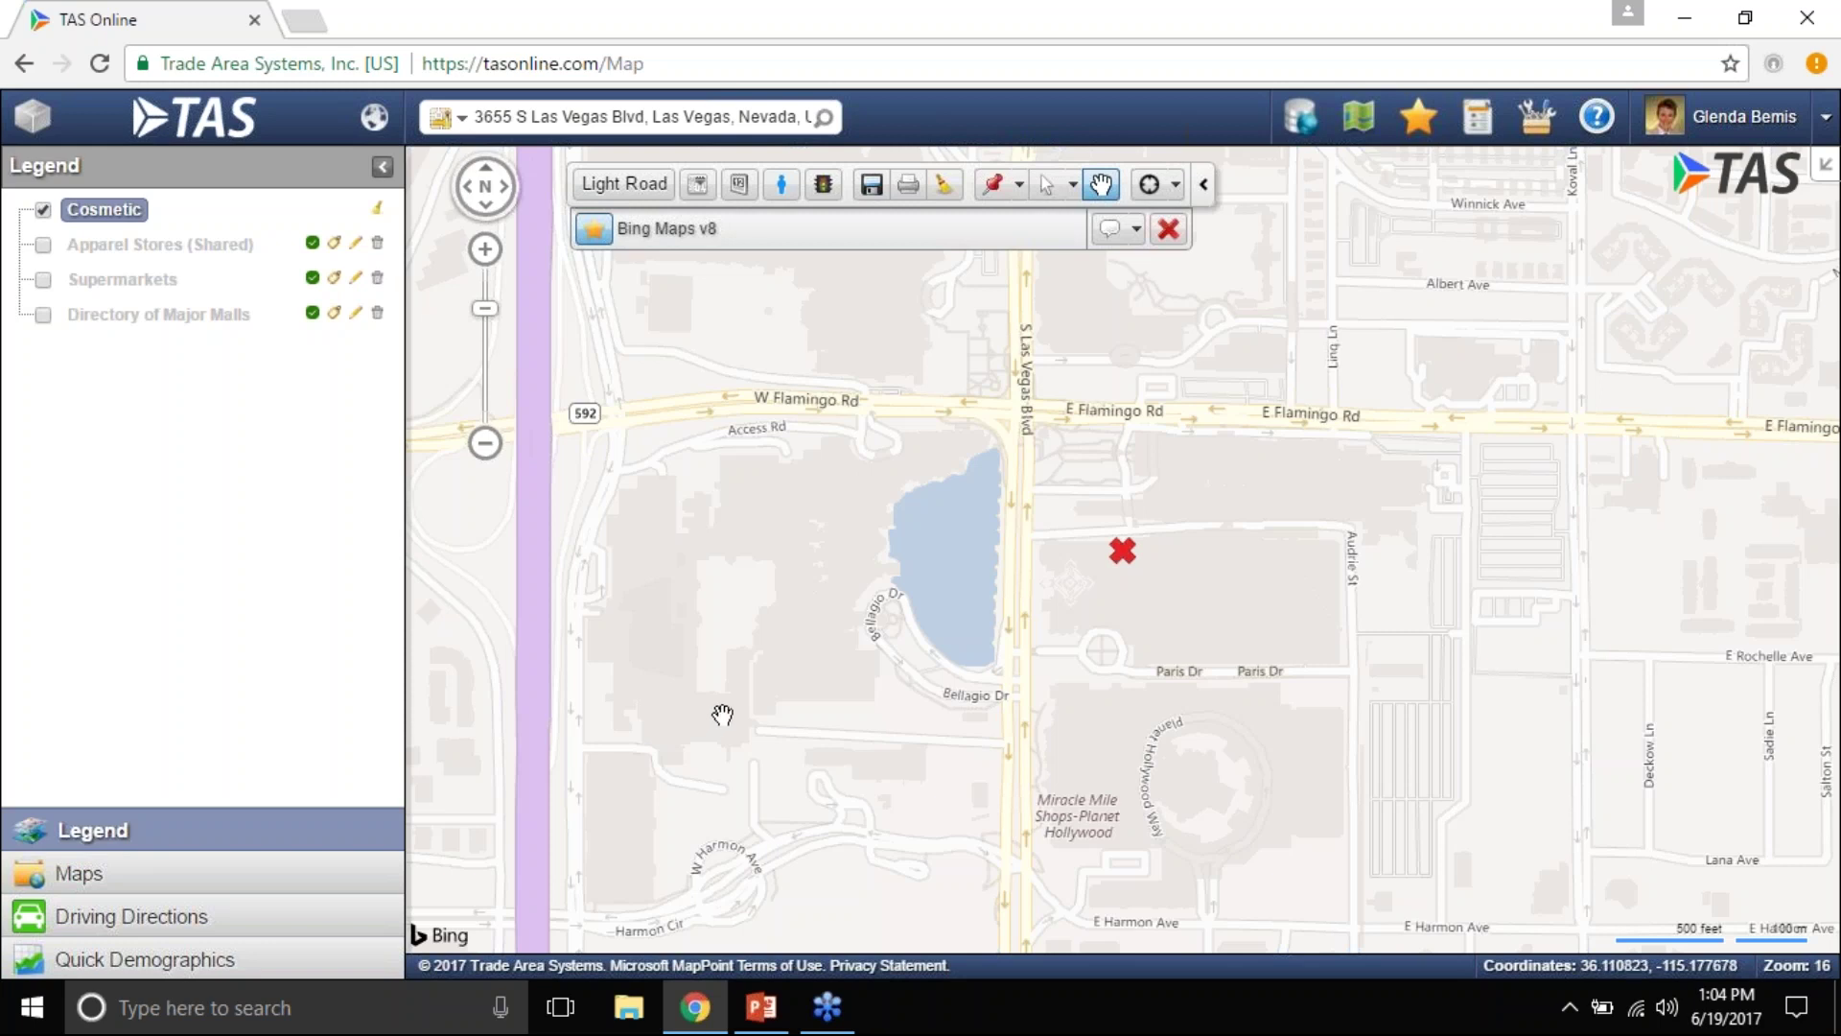
Open the street-level view on S Las Vegas Blvd beside the marked address and advance along the boulevard.
left_click(783, 196)
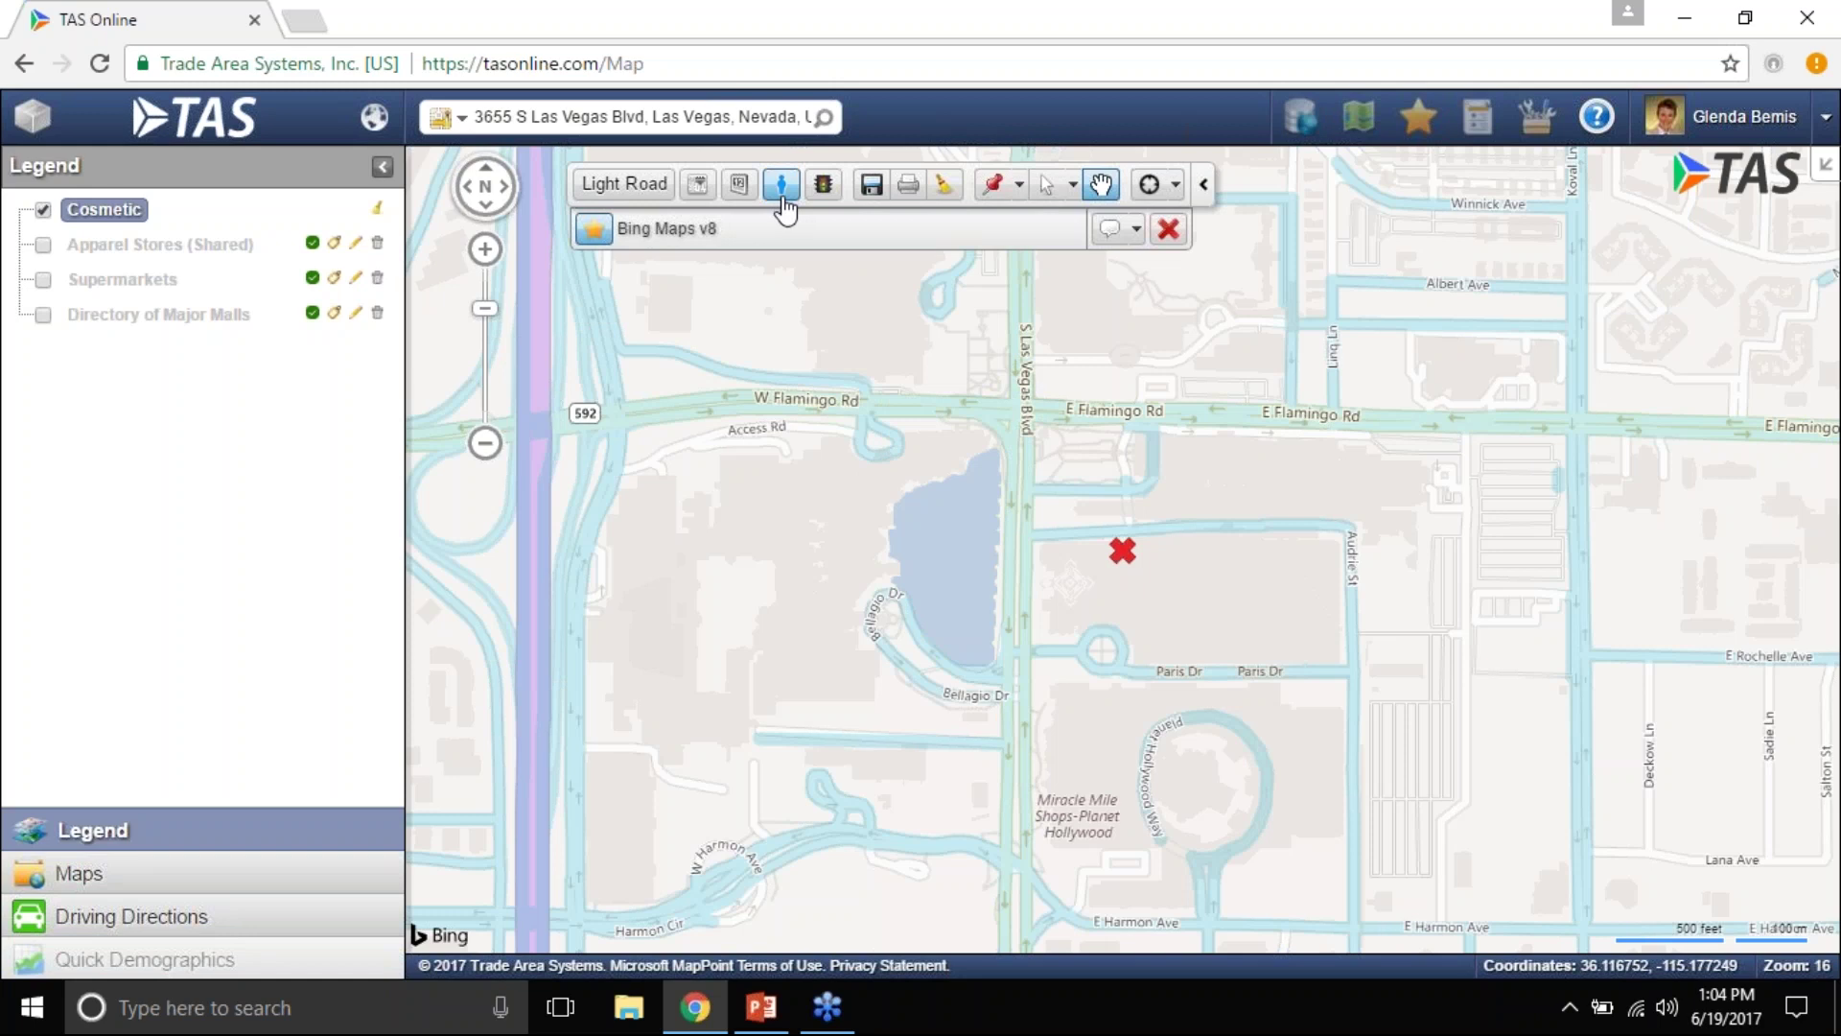
mouse_move(786, 209)
left_mouse_down()
mouse_move(884, 410)
mouse_move(1023, 532)
mouse_move(1029, 571)
left_mouse_up()
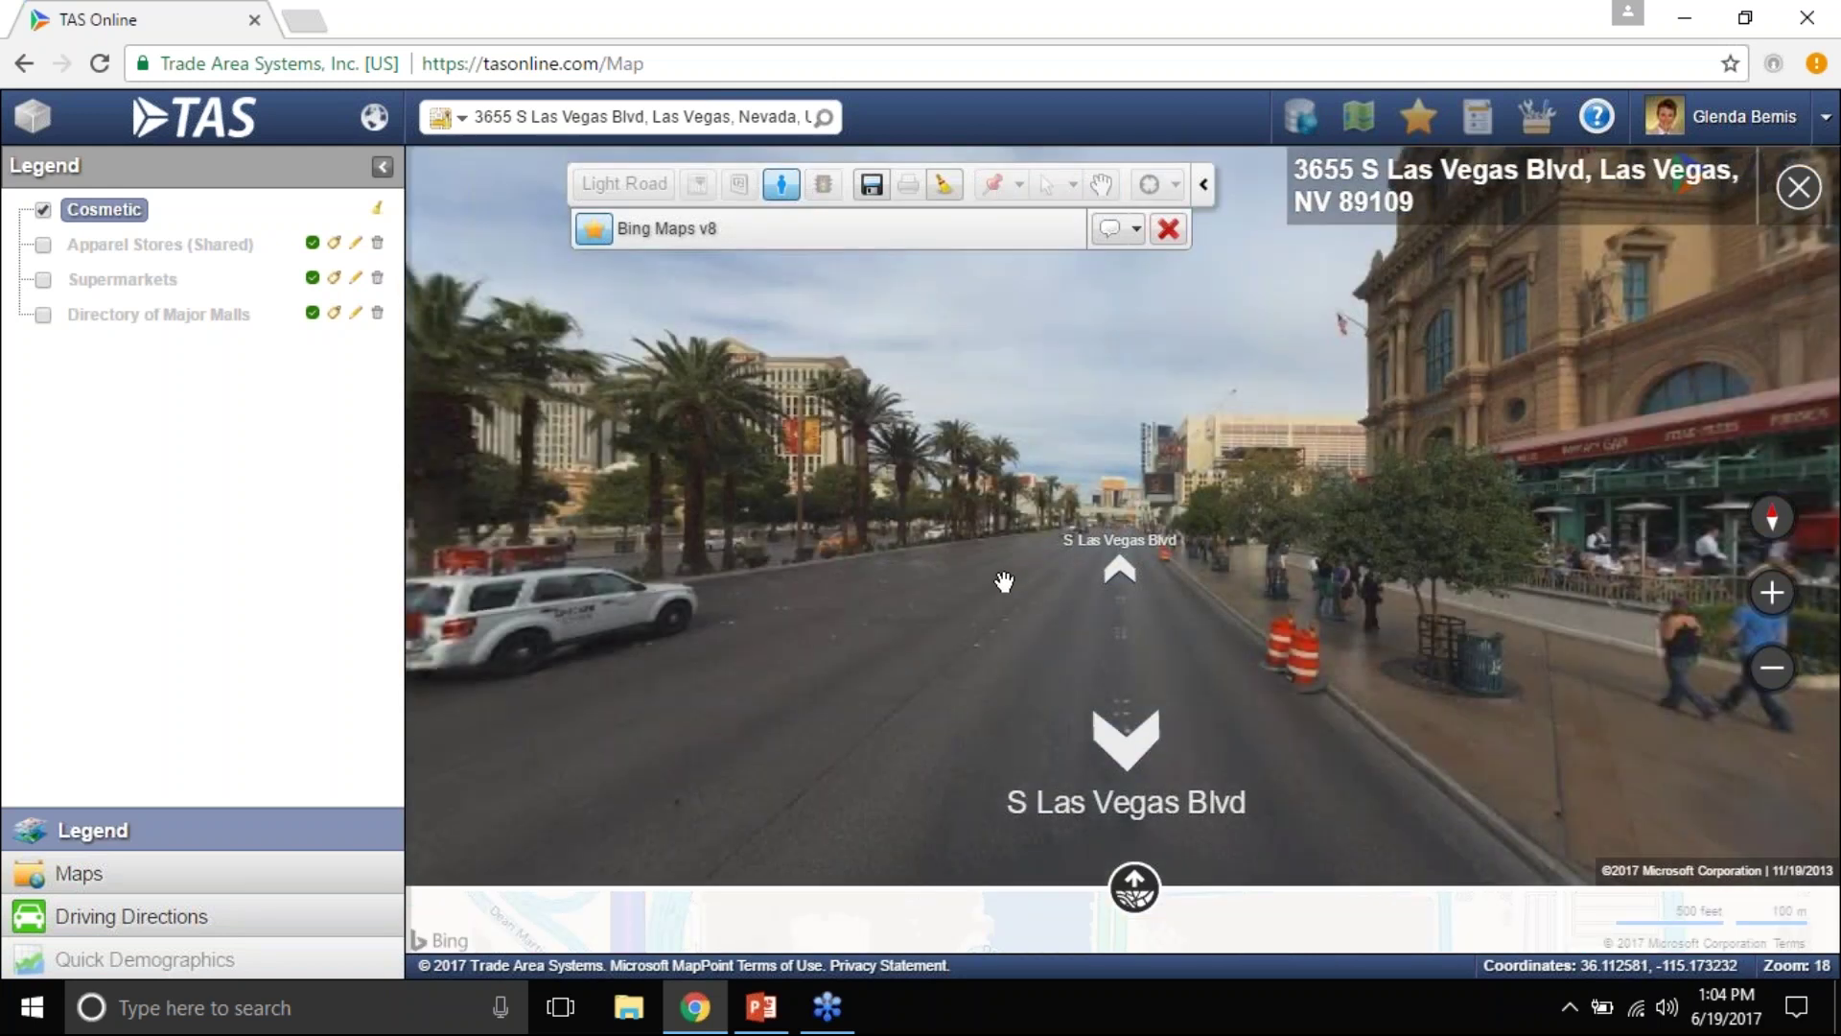
left_click(1406, 528)
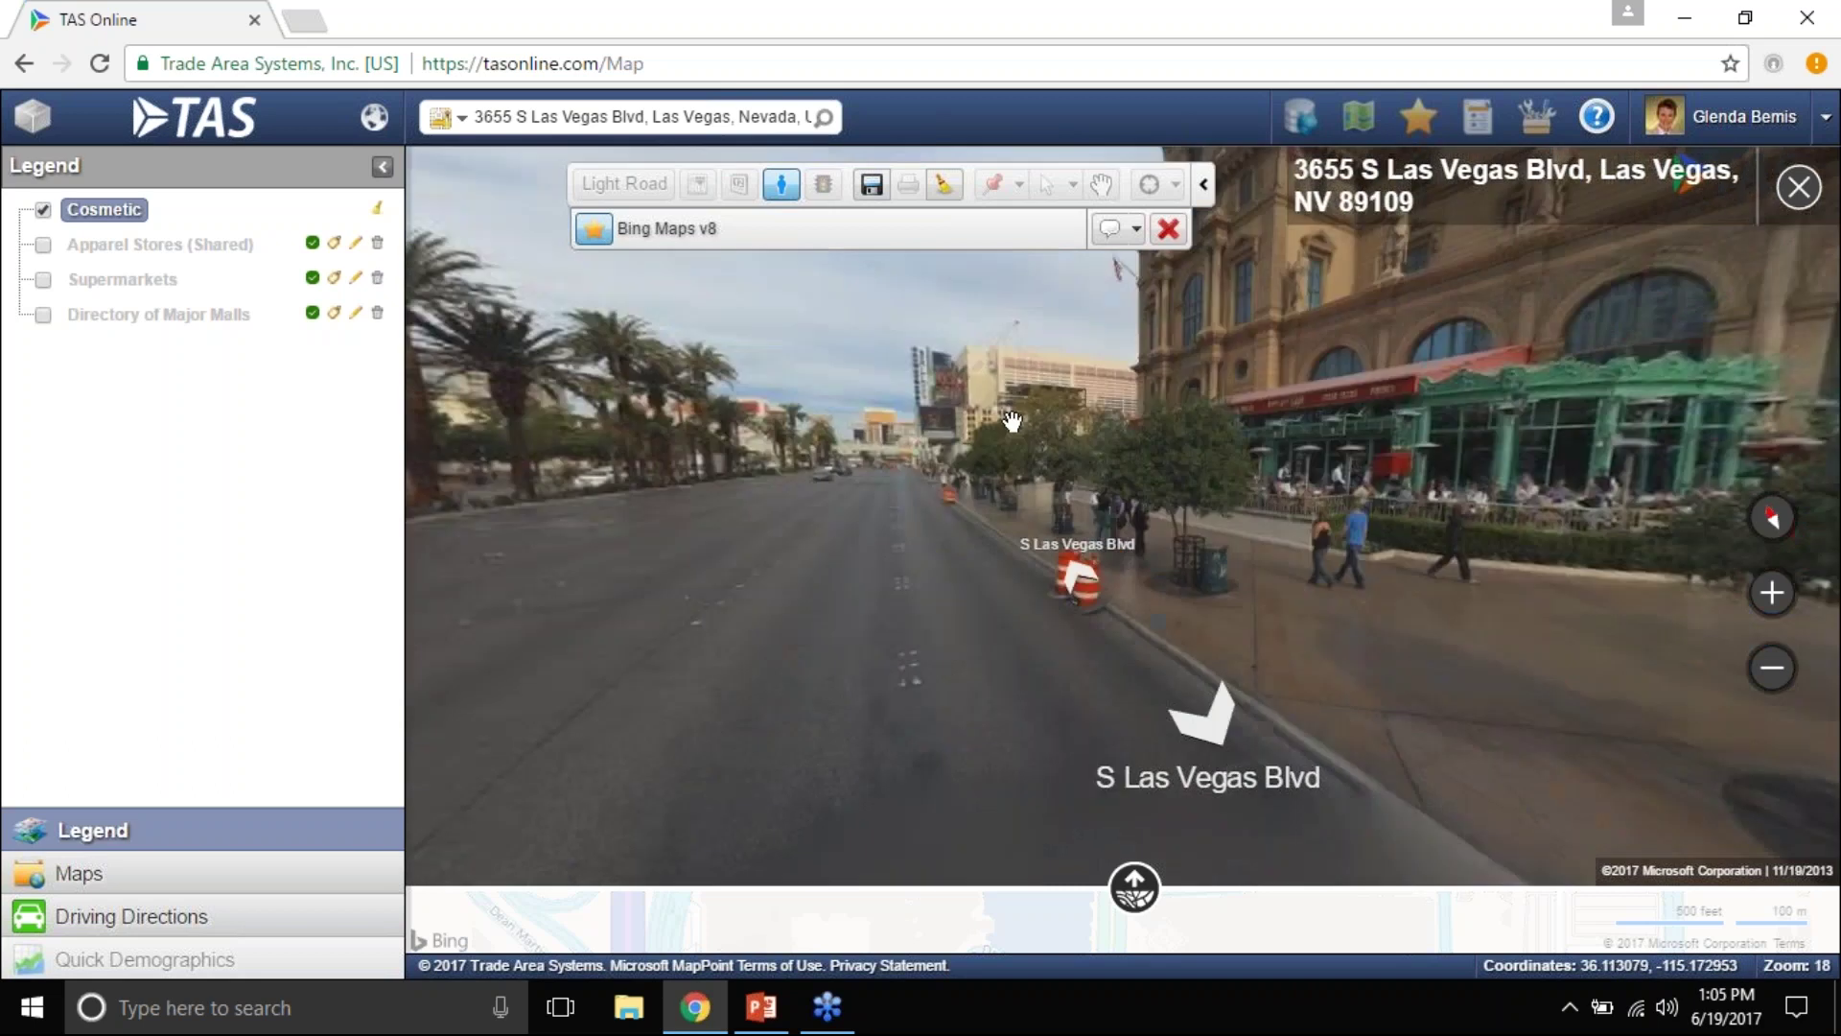
left_click_drag(1566, 460, 978, 448)
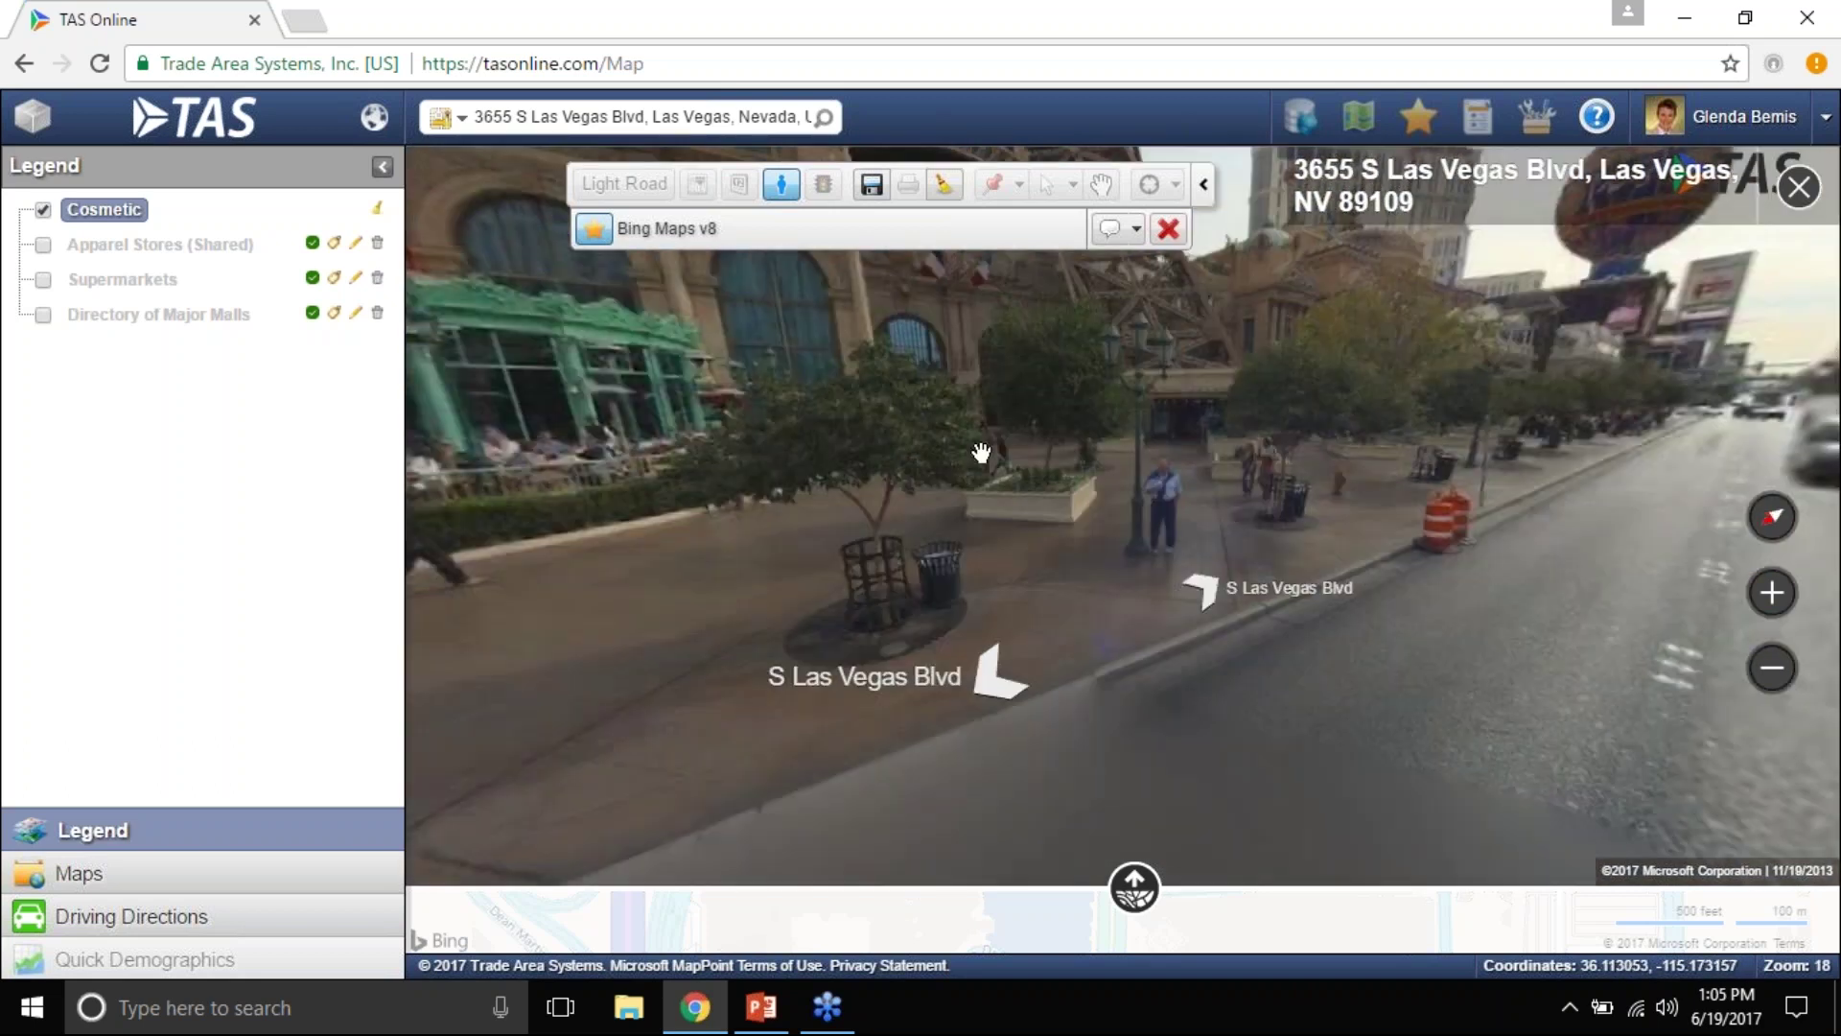
left_click_drag(1605, 428, 1330, 667)
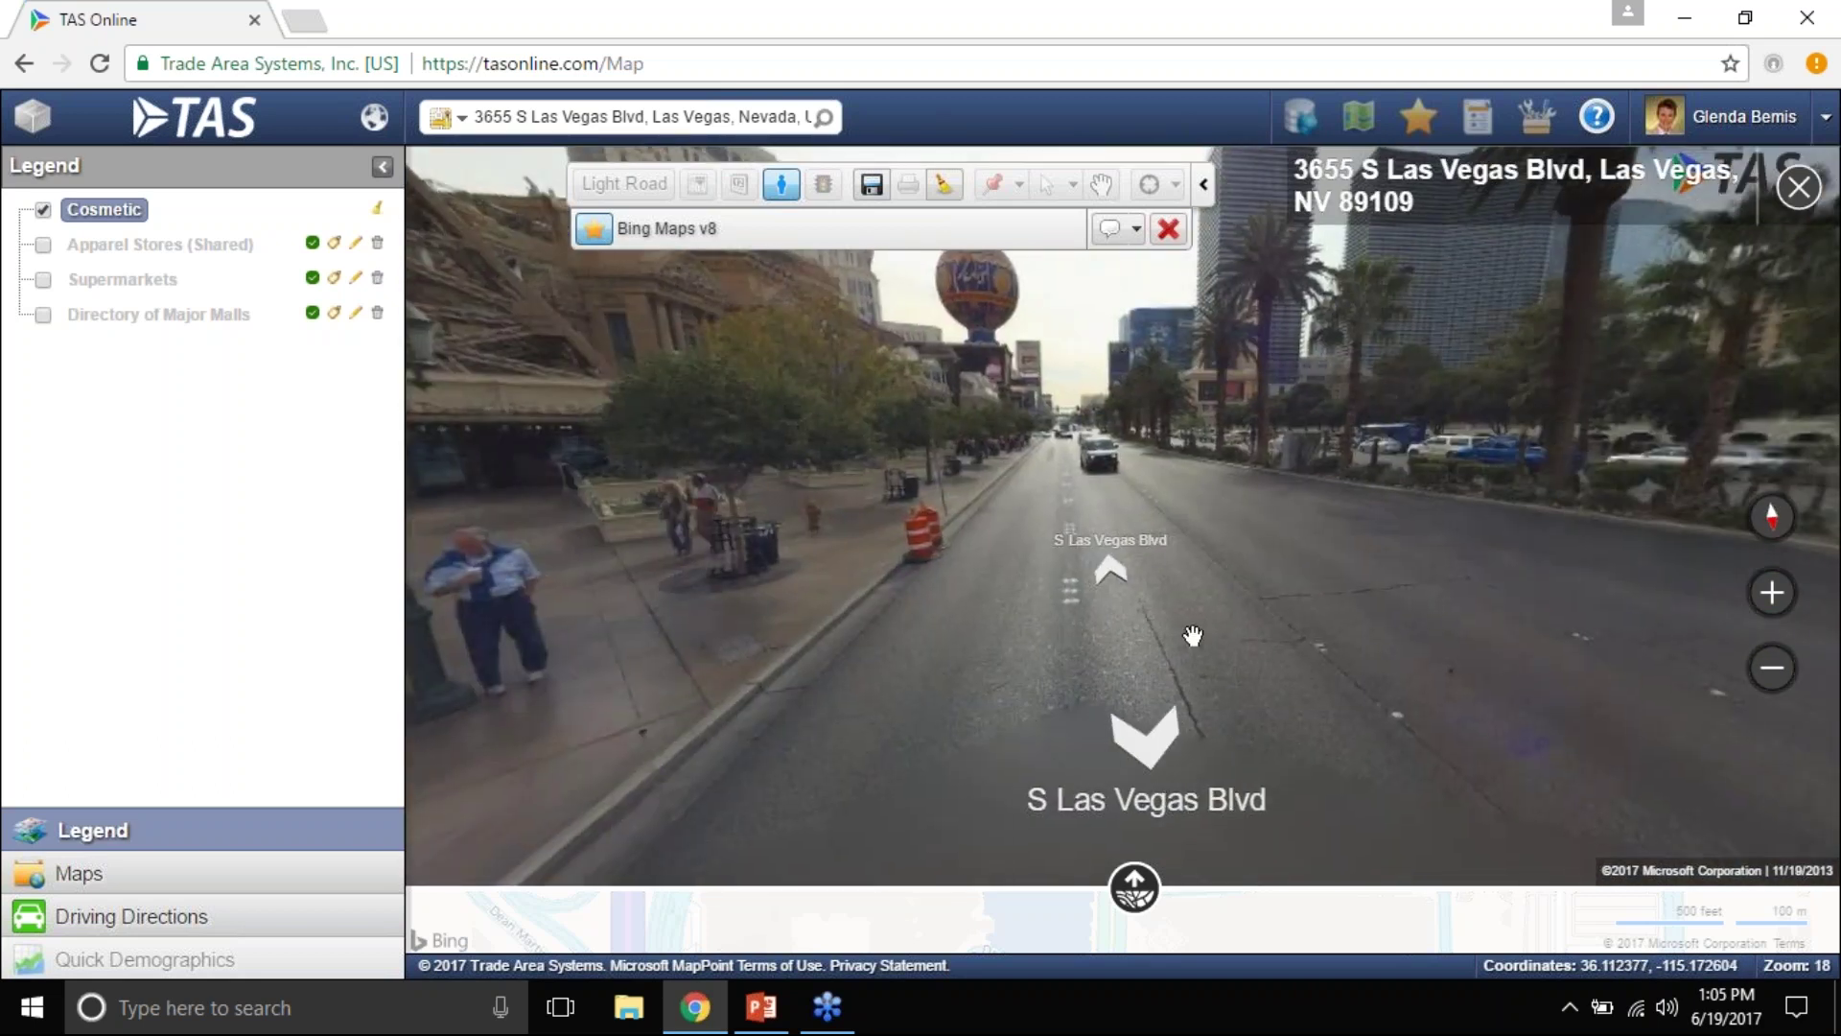
left_click(1110, 570)
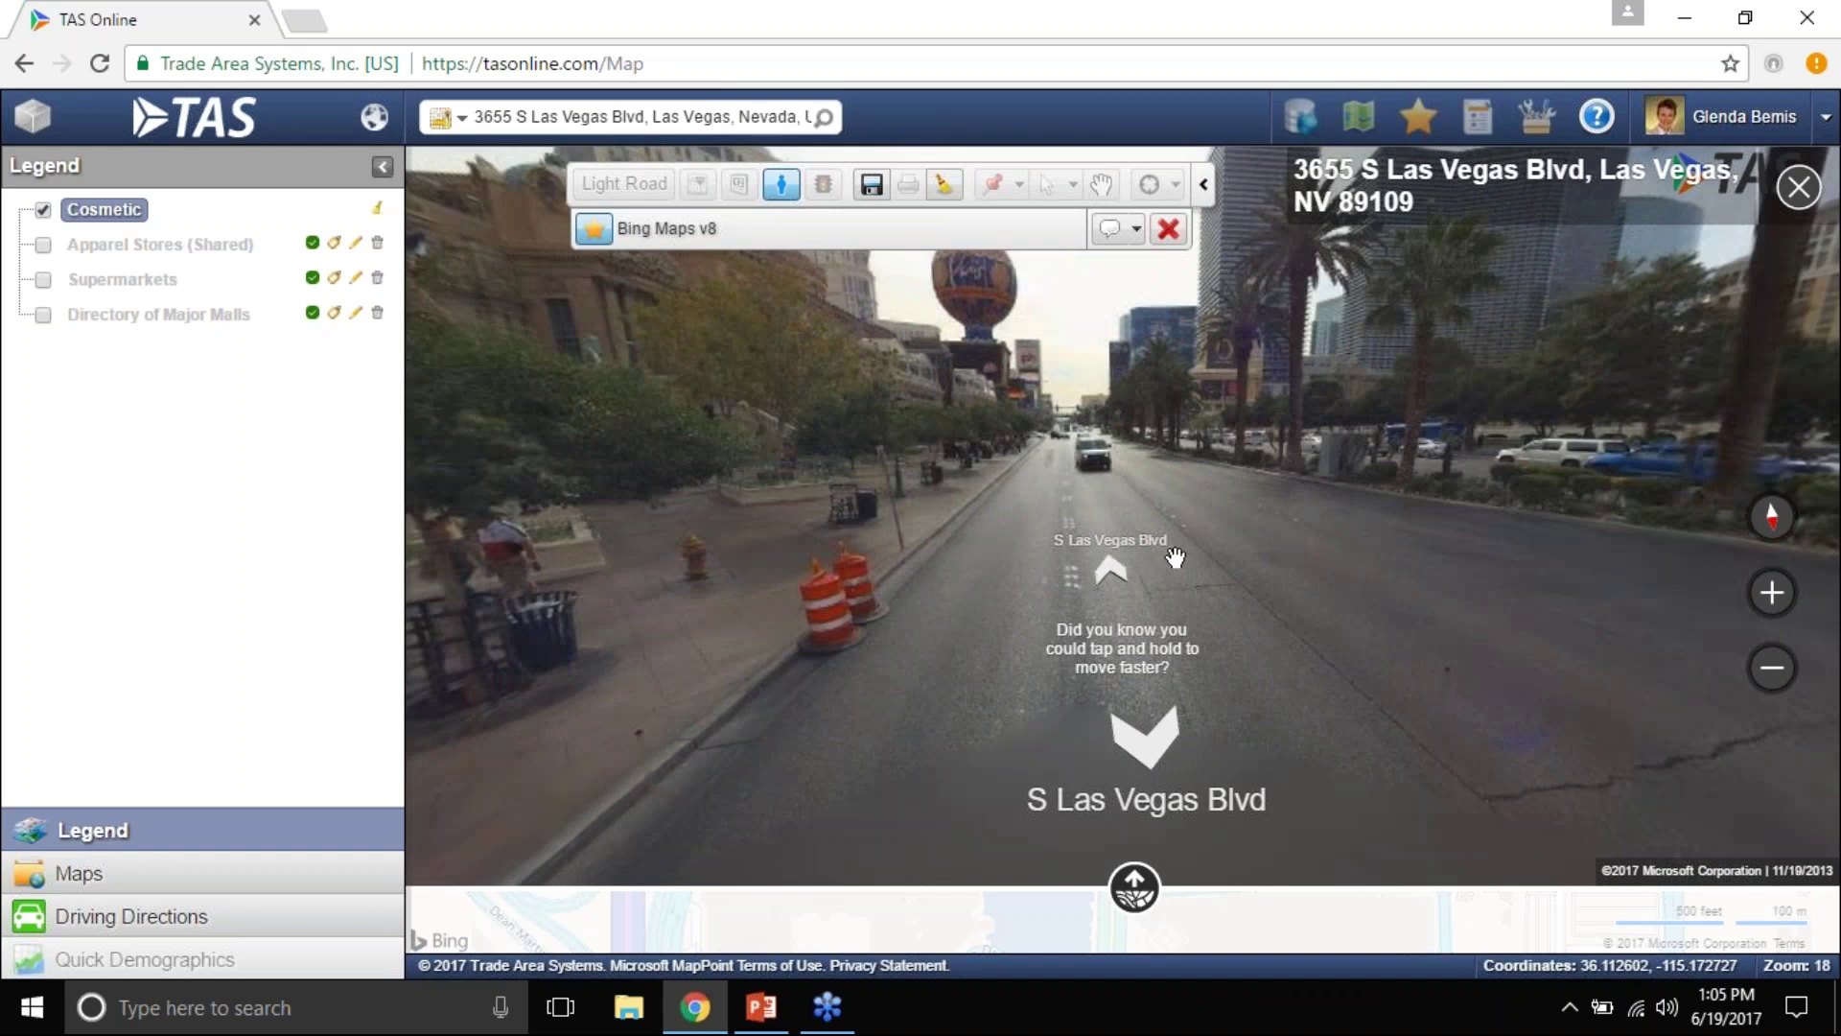
left_click(1109, 570)
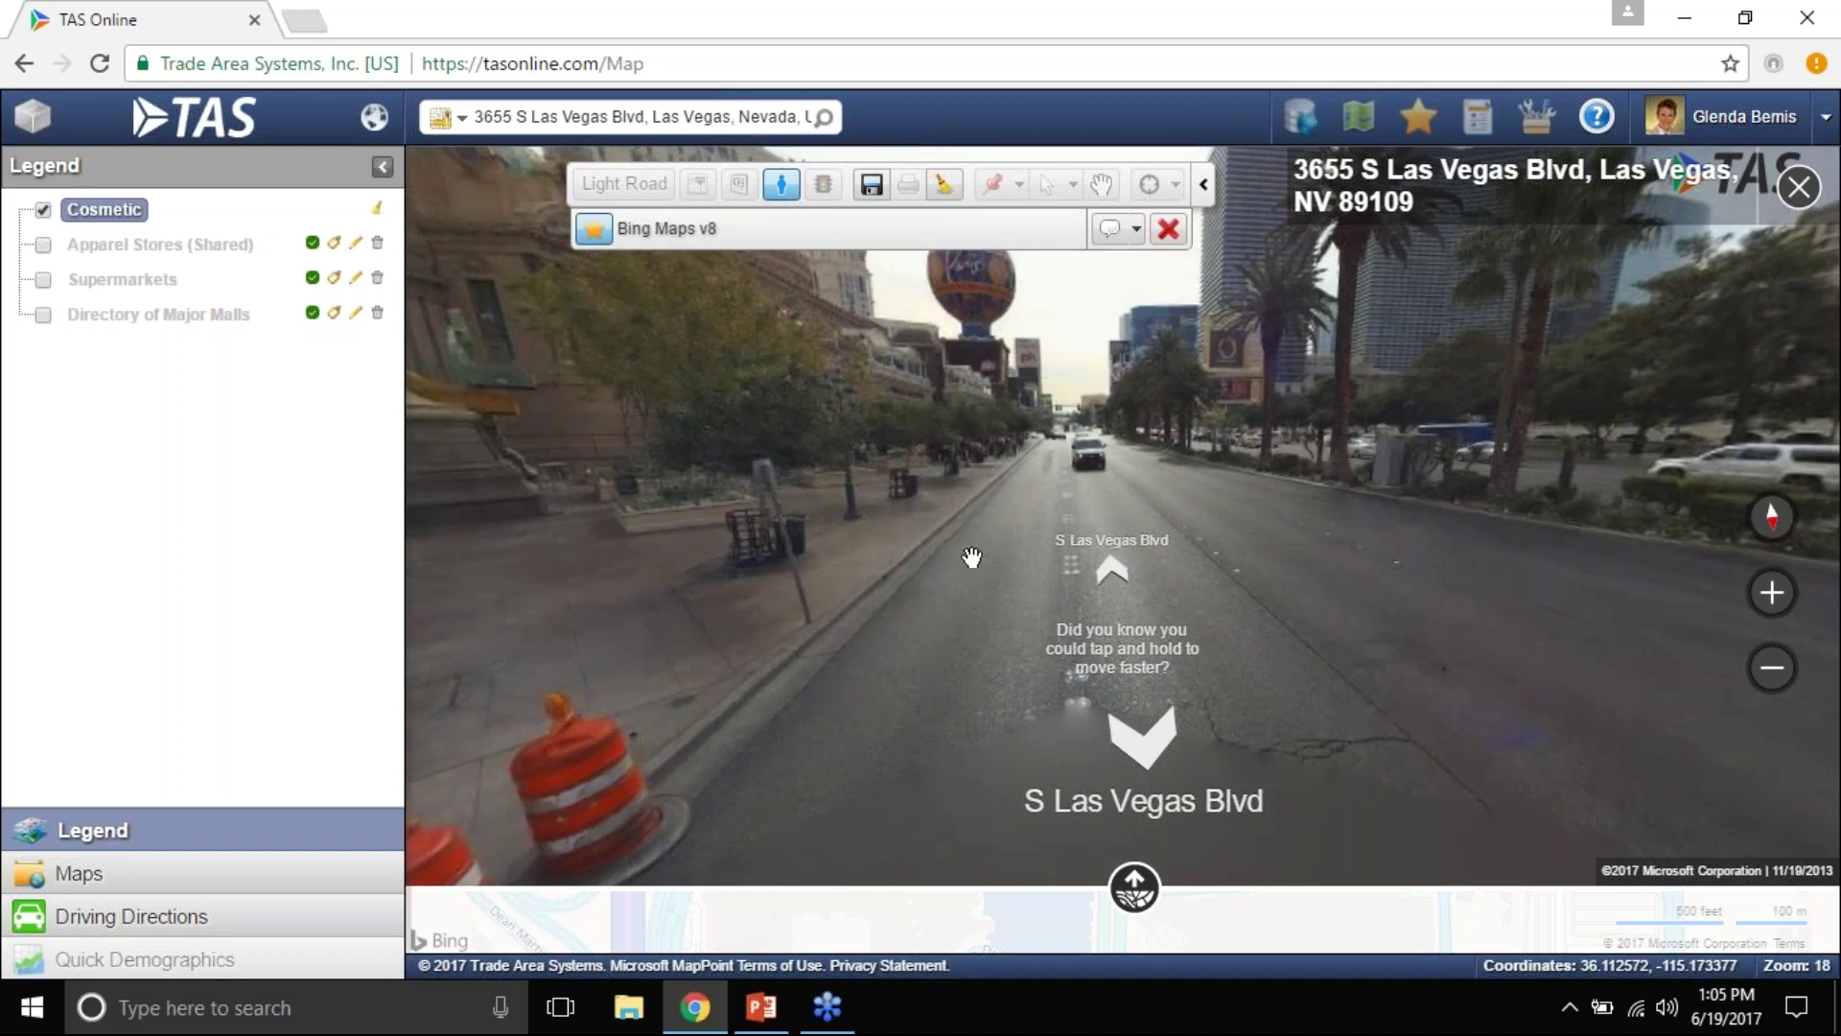
Examine the buildings, tower base and sidewalk beside S Las Vegas Blvd up close in the street-level view.
left_click_drag(761, 438, 1620, 473)
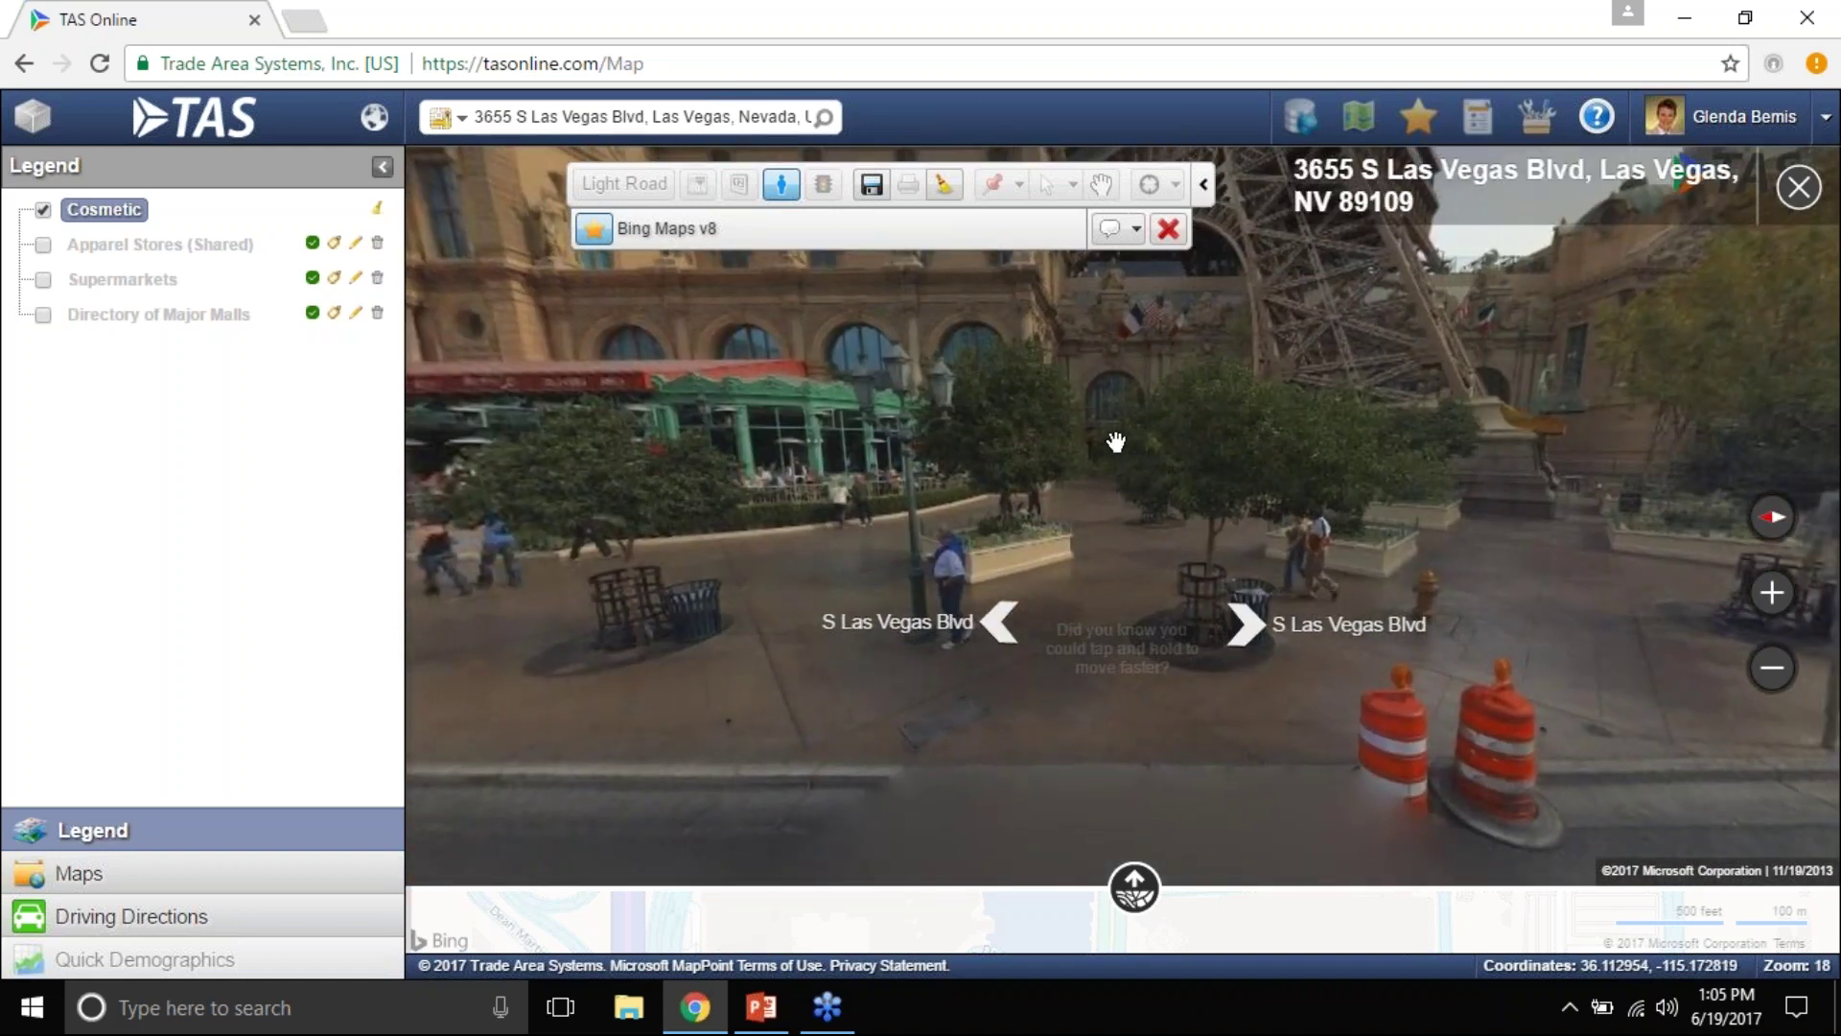
left_click(1254, 370)
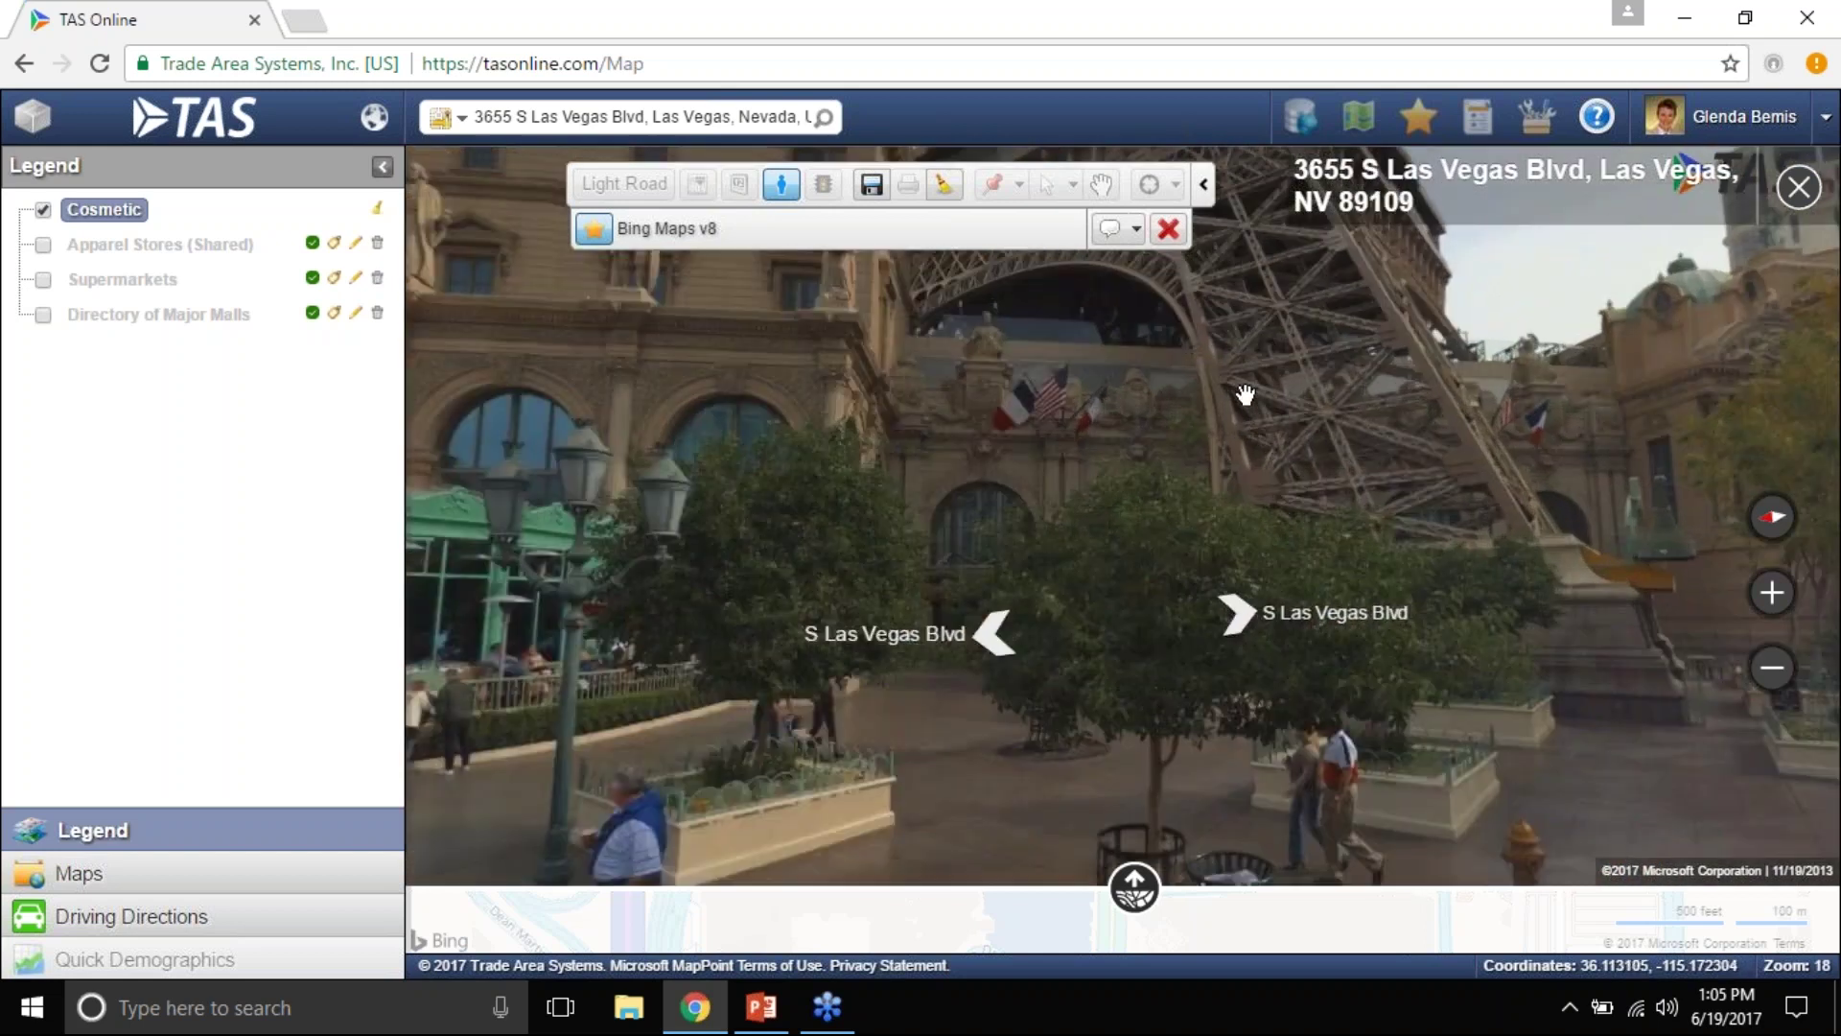
left_click(1330, 401)
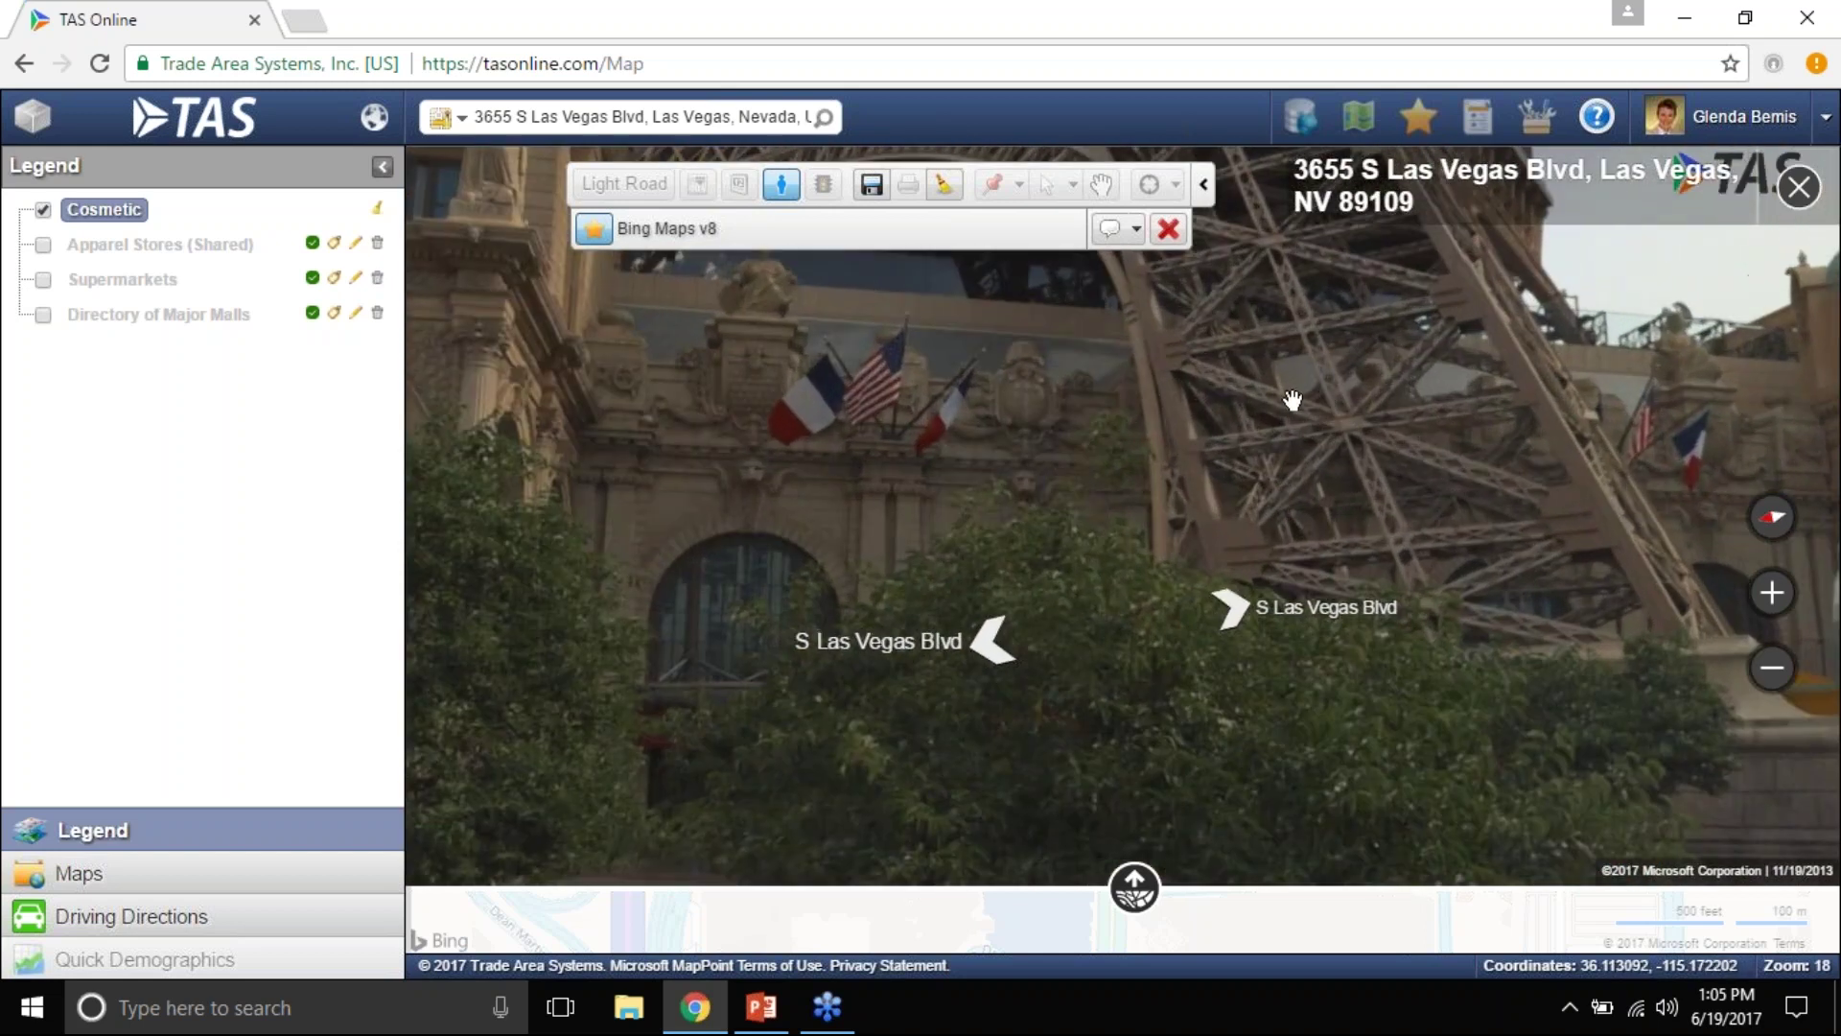
left_click(1493, 451)
left_click(1599, 469)
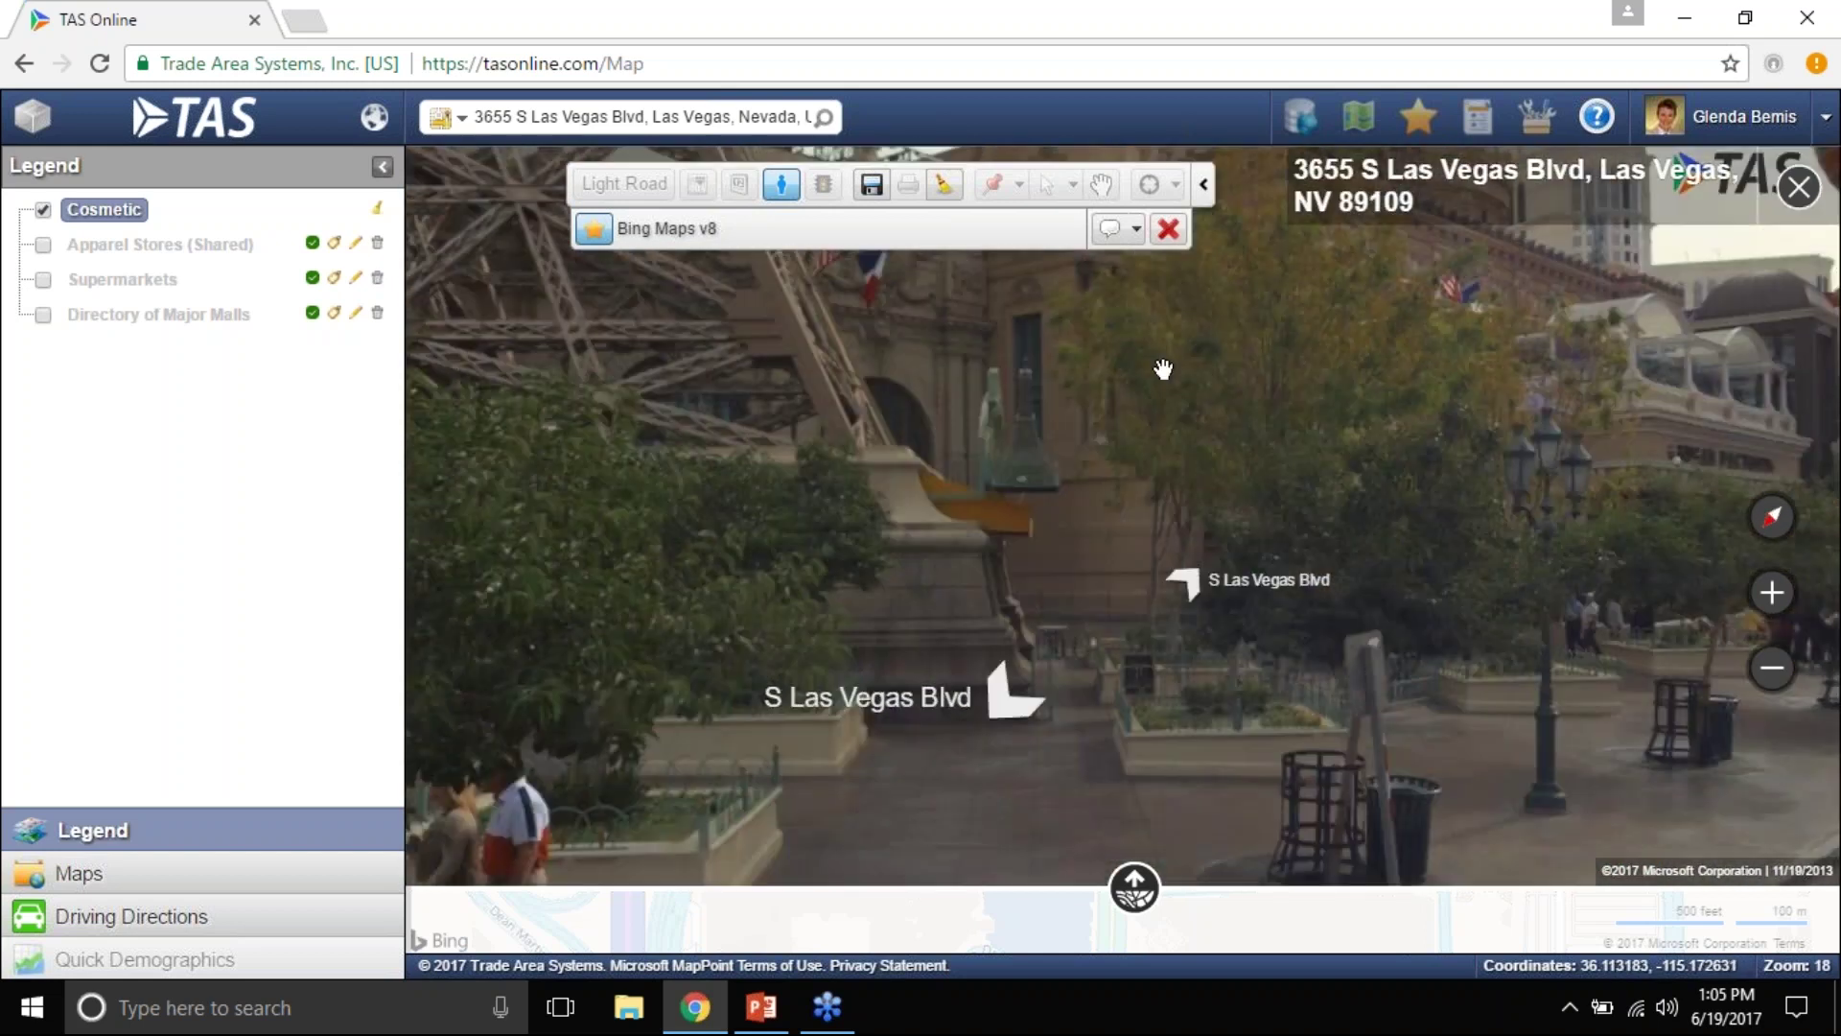
left_click(1609, 503)
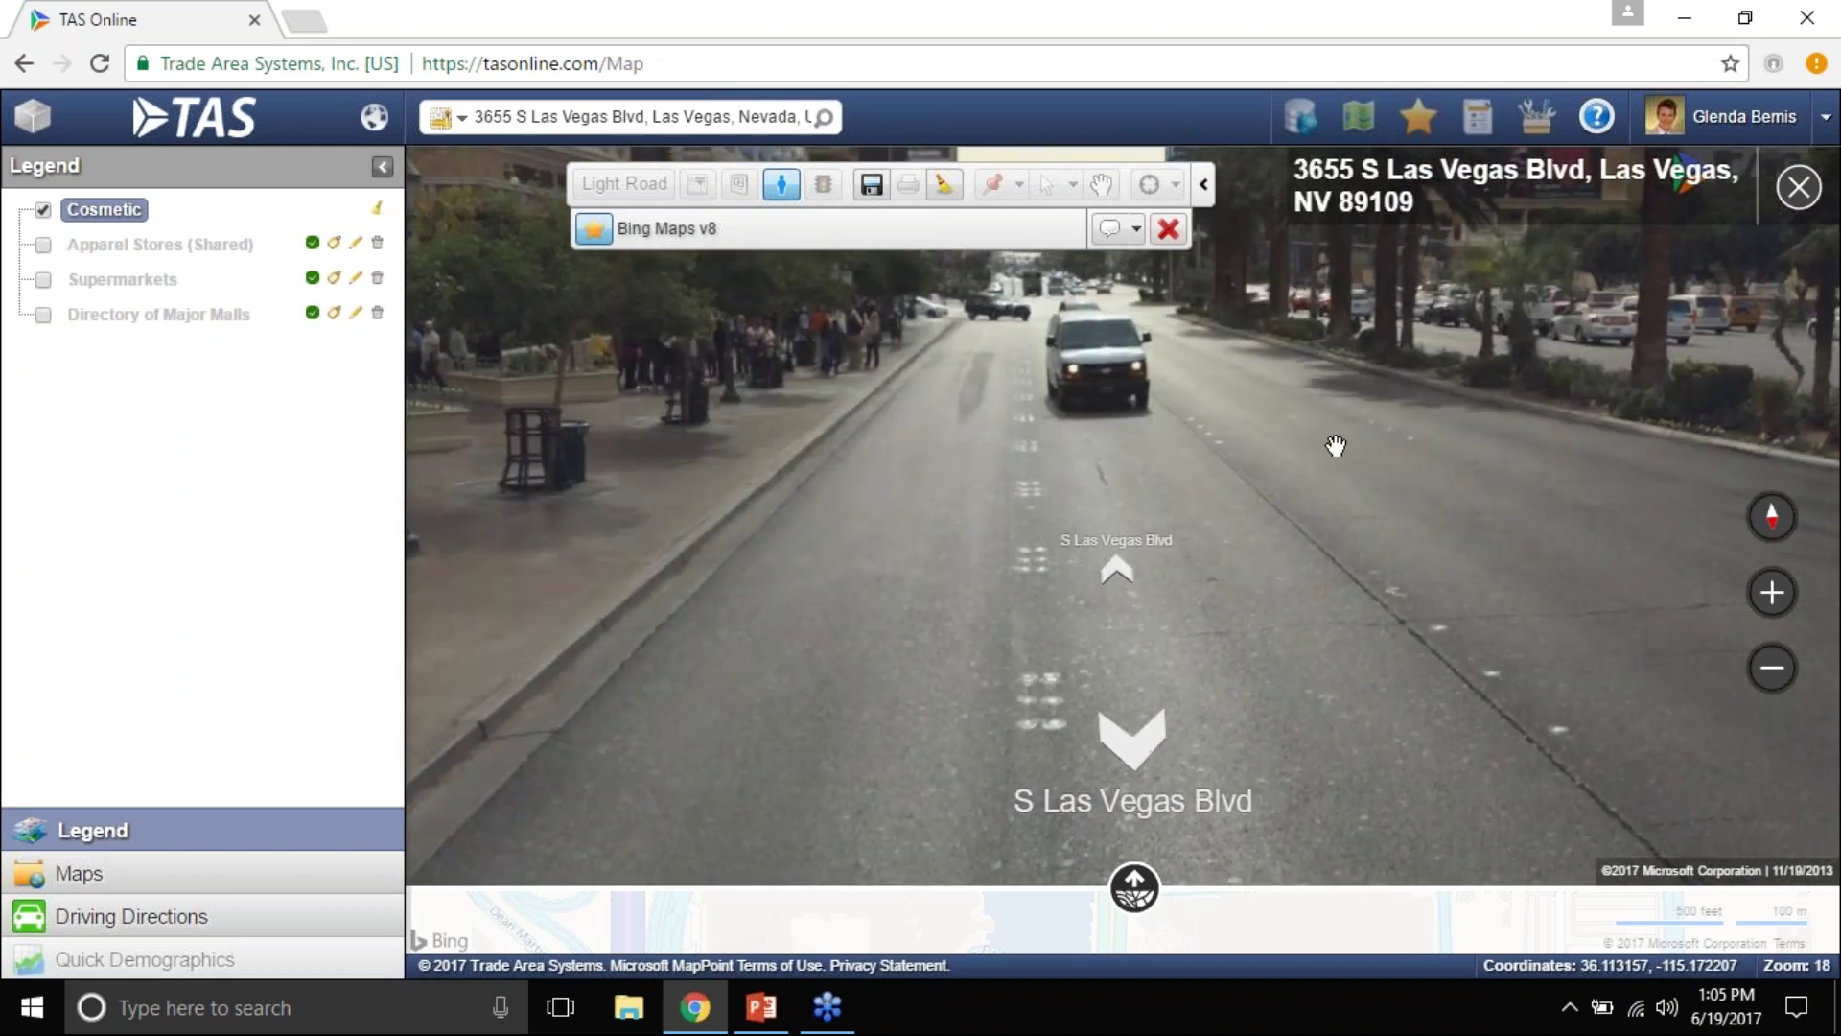
left_click(1331, 444)
left_click(1032, 383)
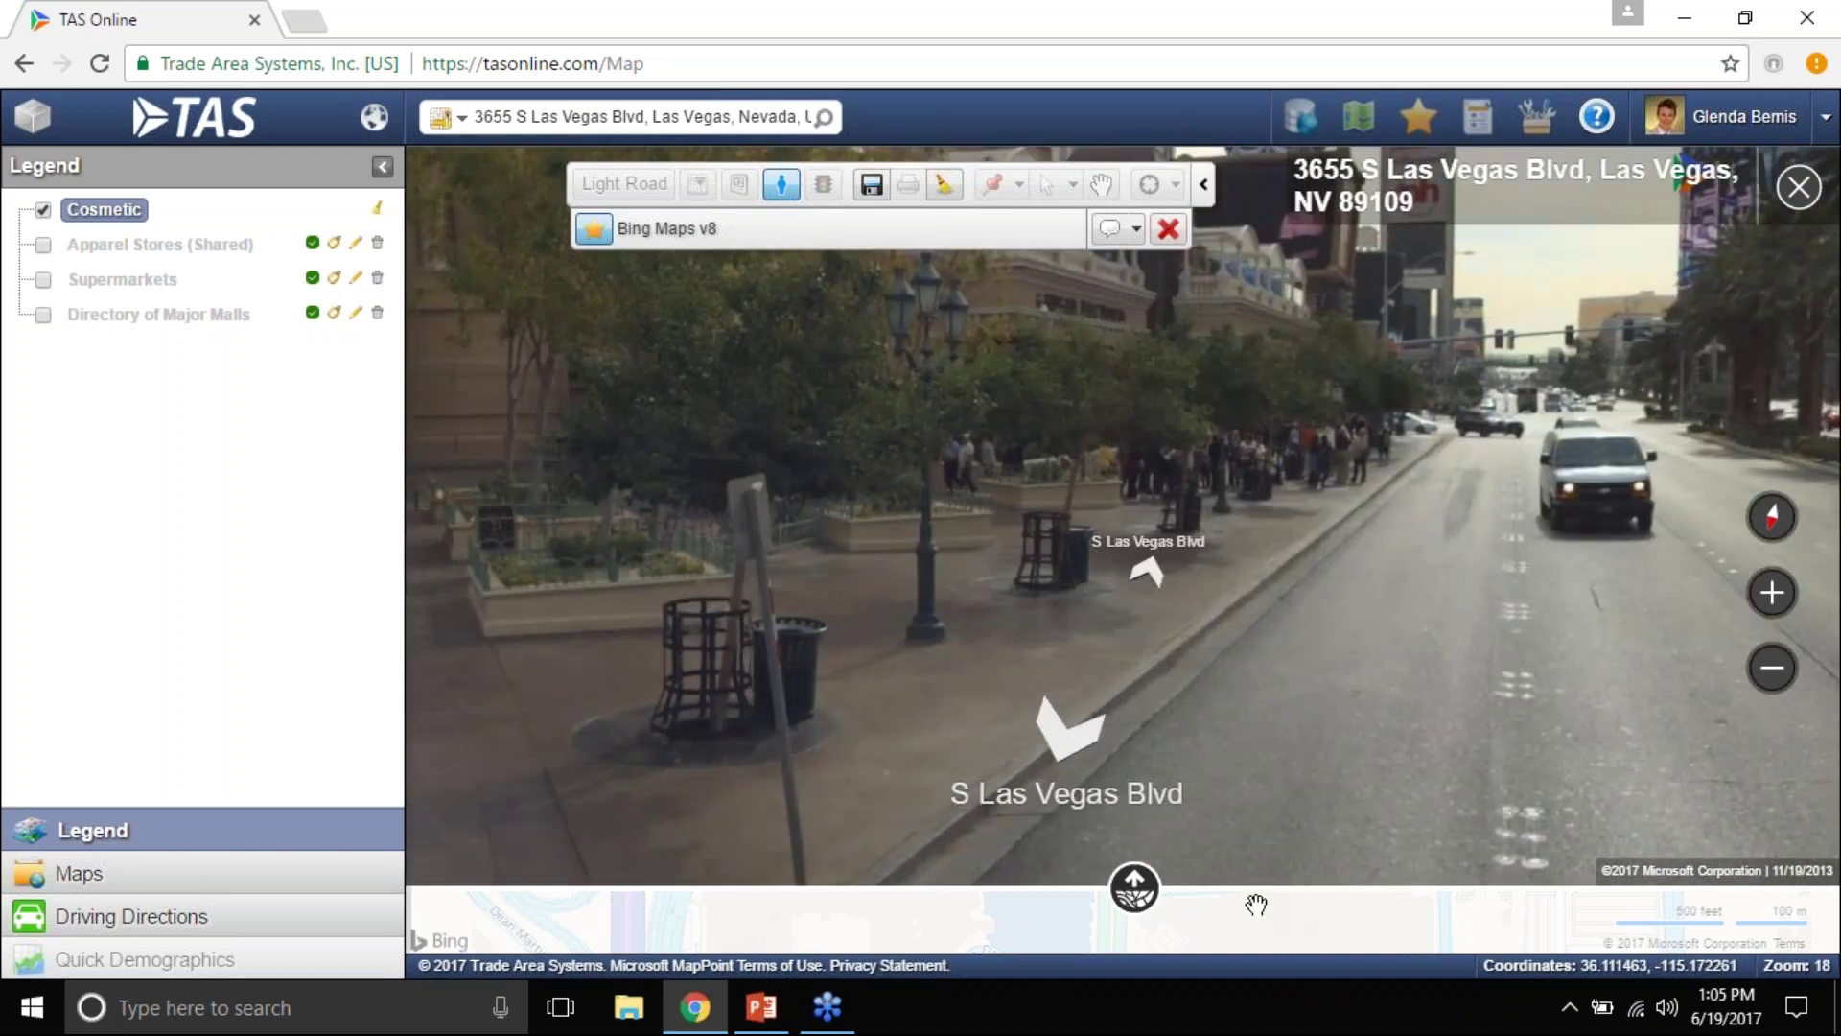
Reveal the locator map with the street-level view and move the viewpoint north to the Flamingo Rd intersection.
left_click(1141, 896)
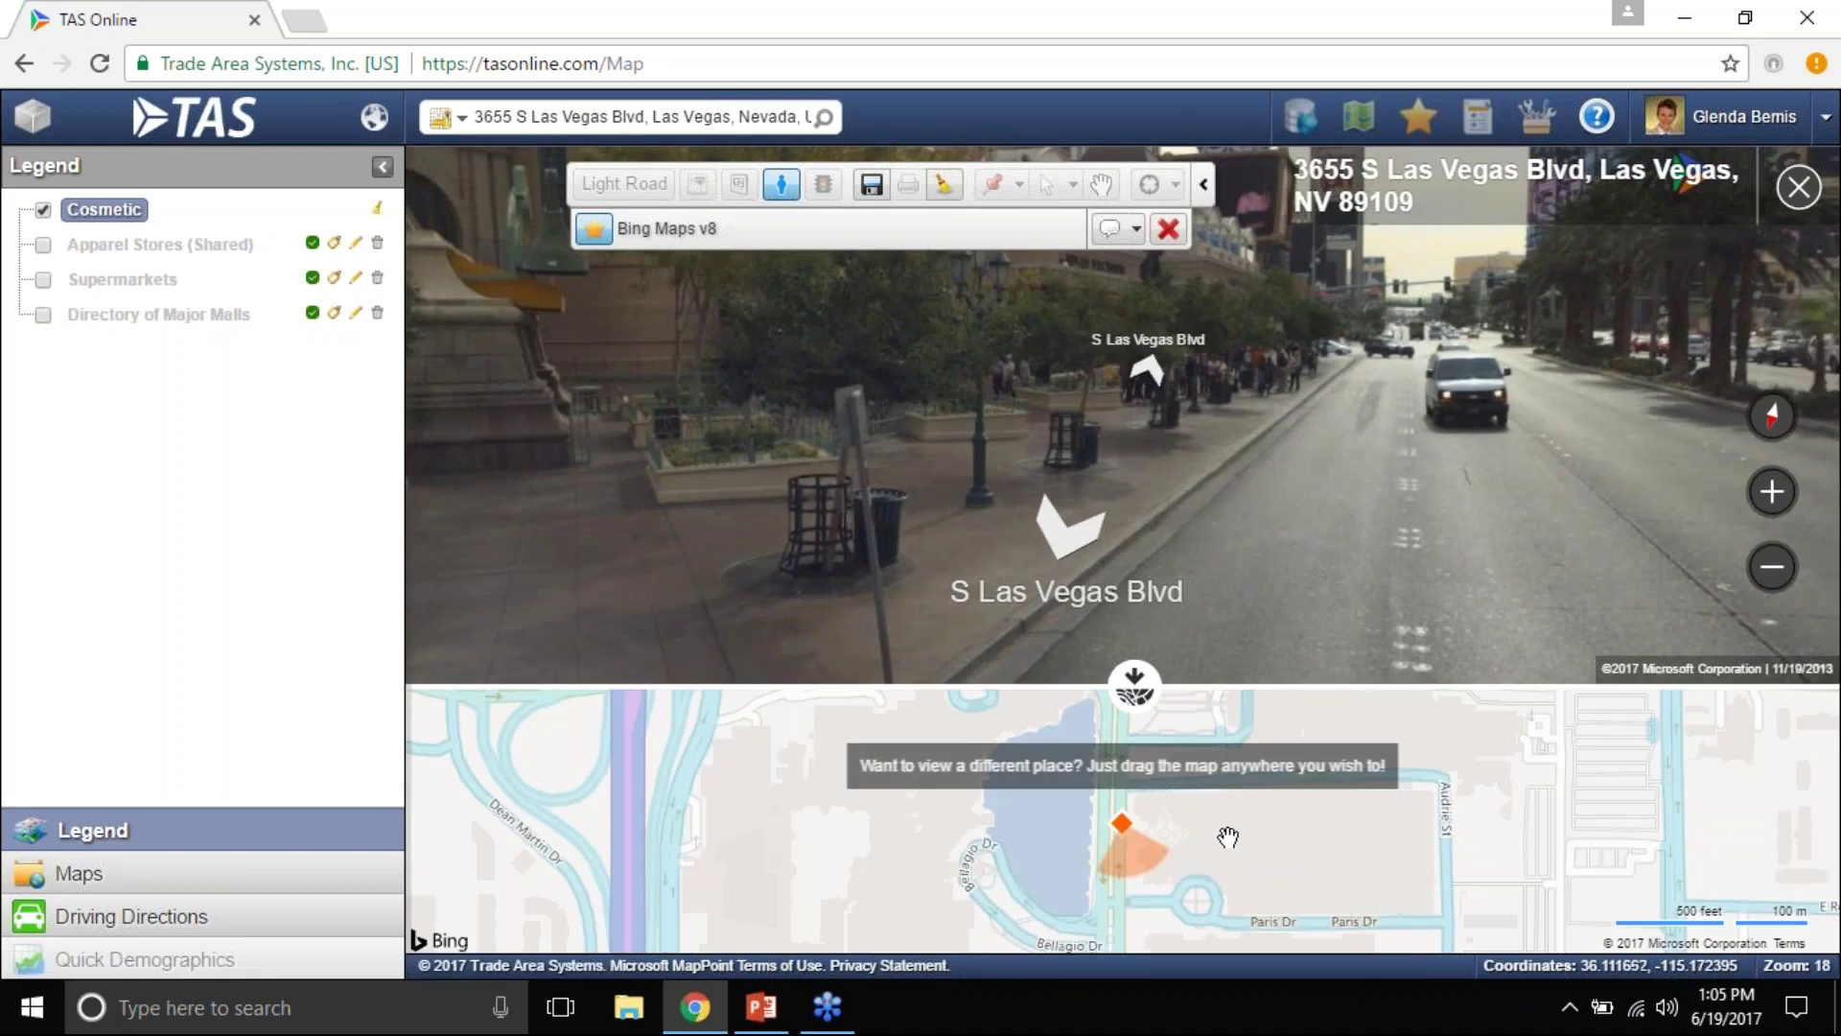
left_click_drag(1168, 814, 1168, 875)
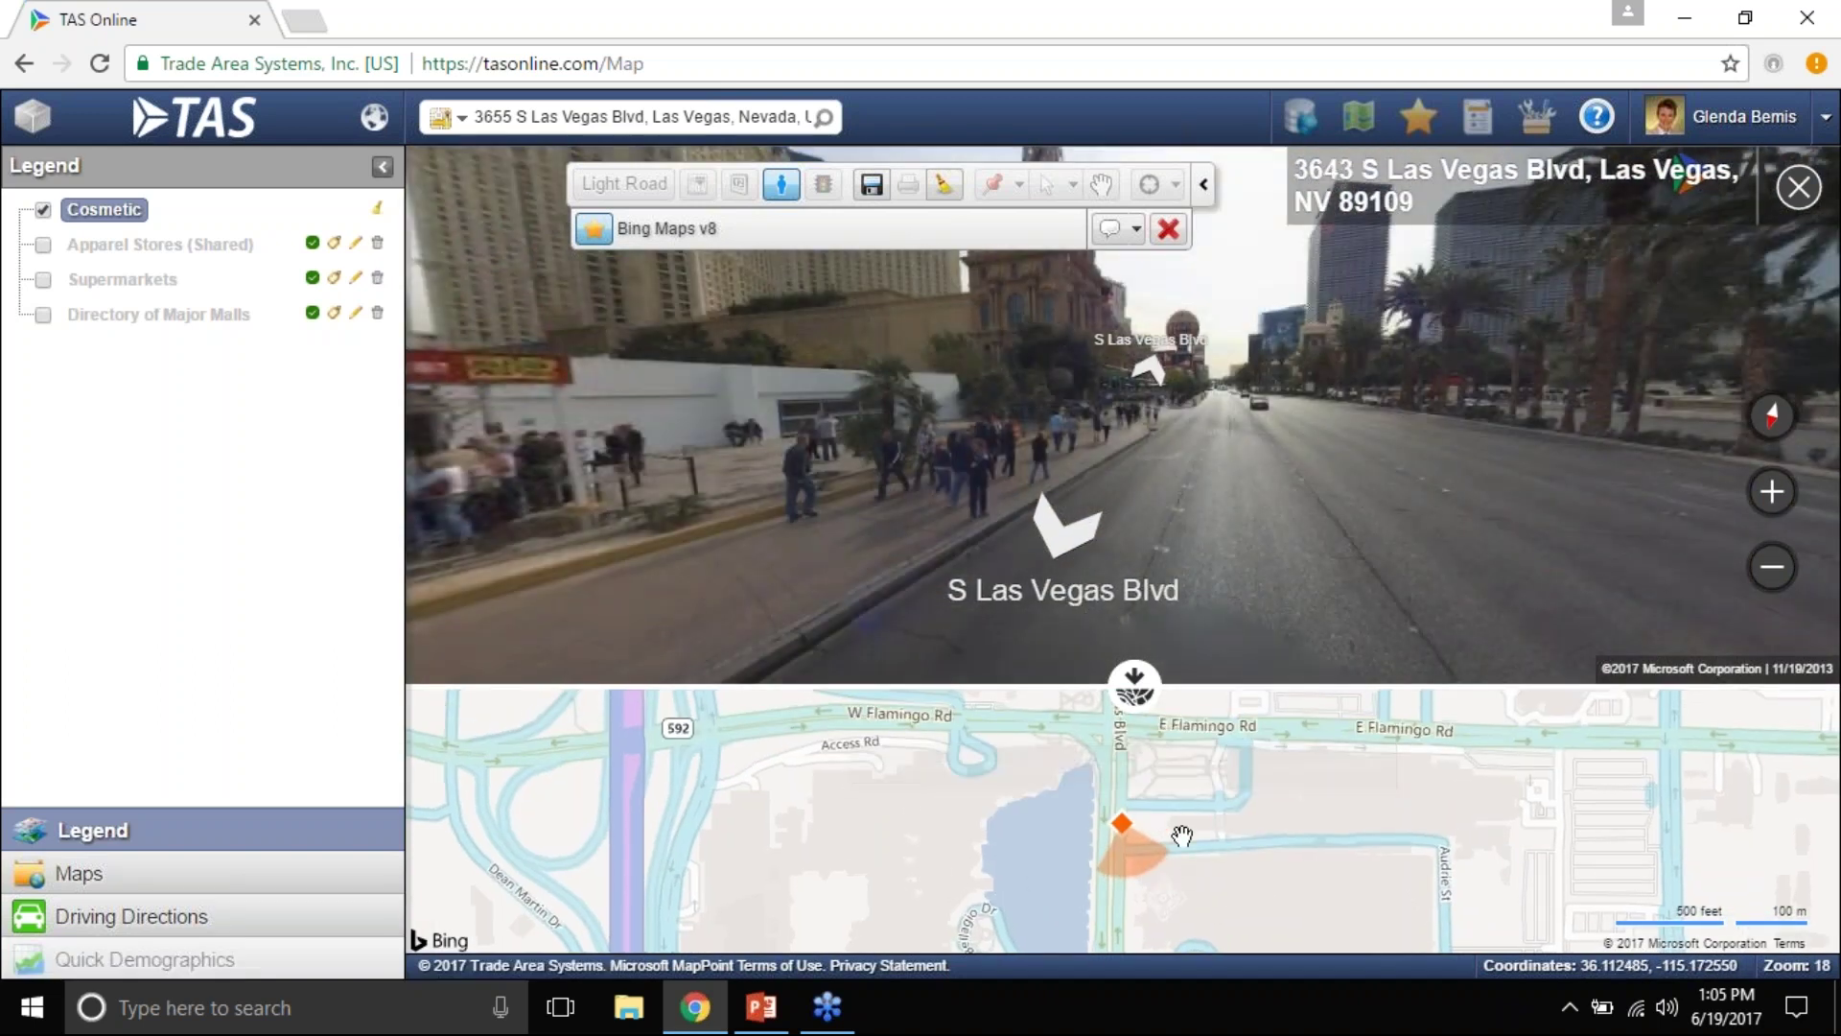
left_click_drag(1201, 786, 1201, 858)
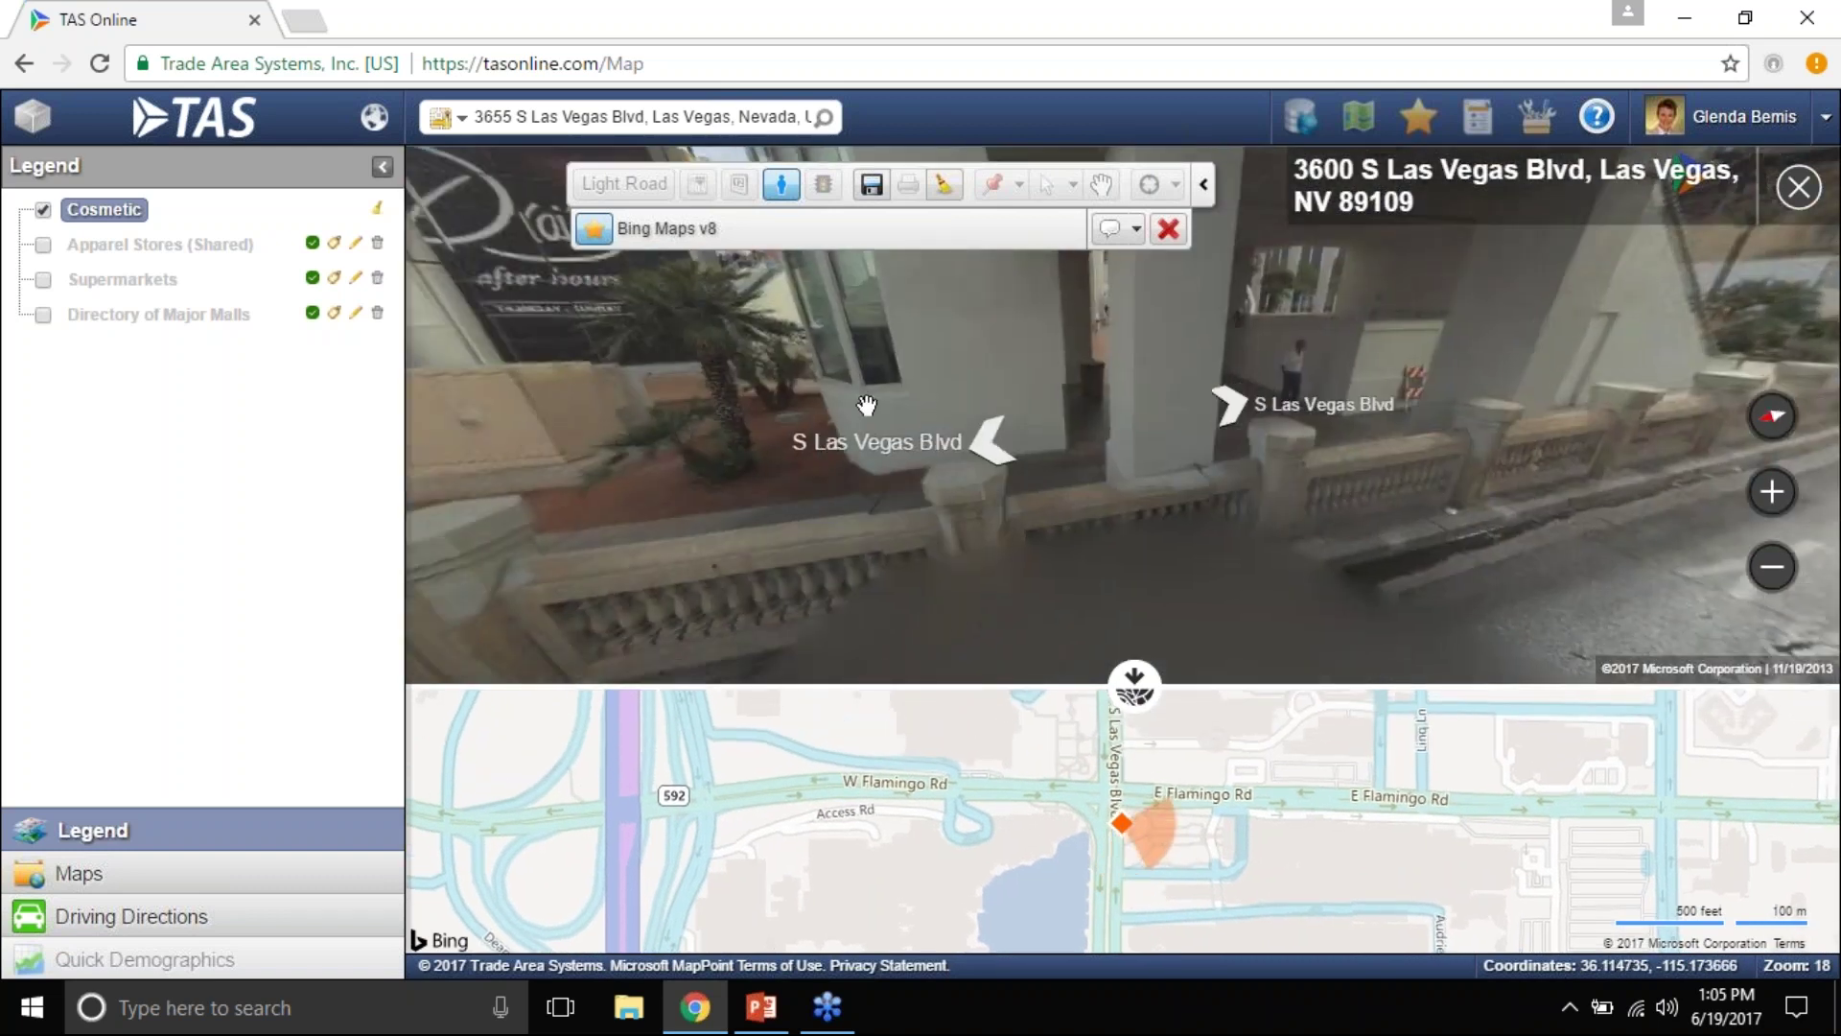
Look around the street scene near Flamingo Rd in both directions and exit the street-level view.
left_click_drag(866, 405, 1188, 337)
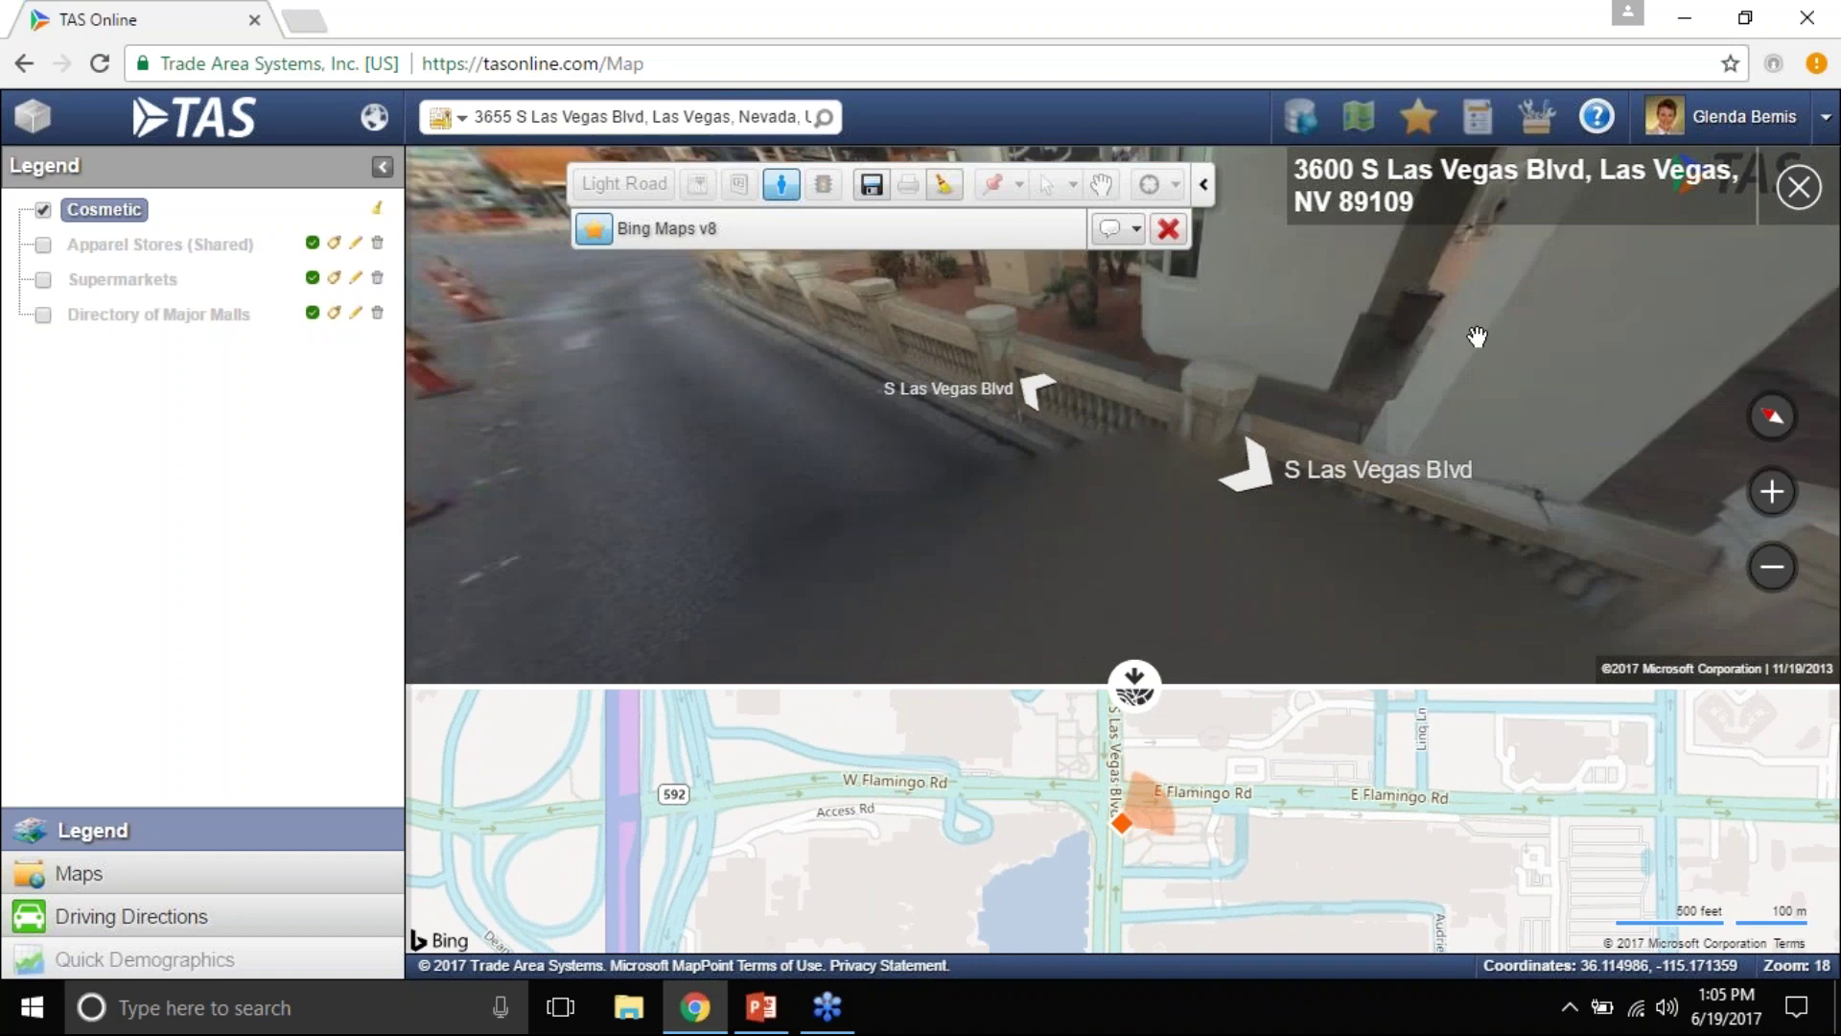
left_click_drag(1492, 337, 889, 268)
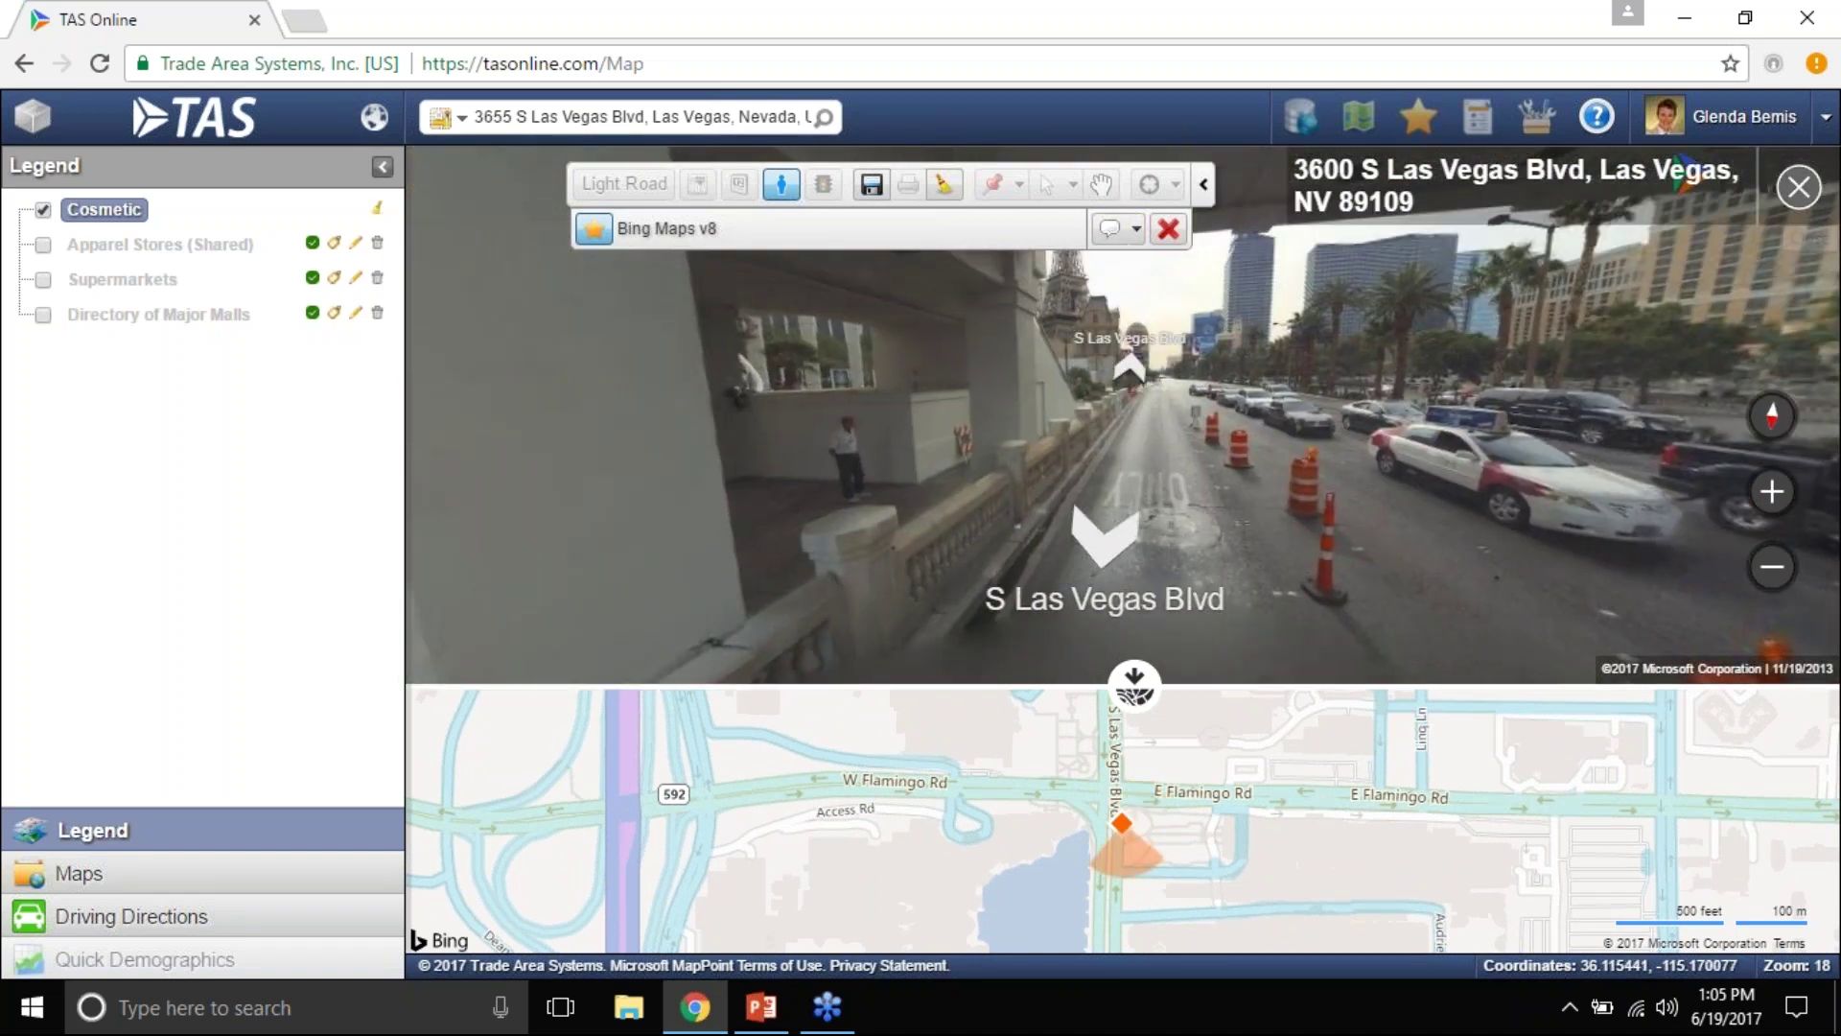
left_click(1799, 187)
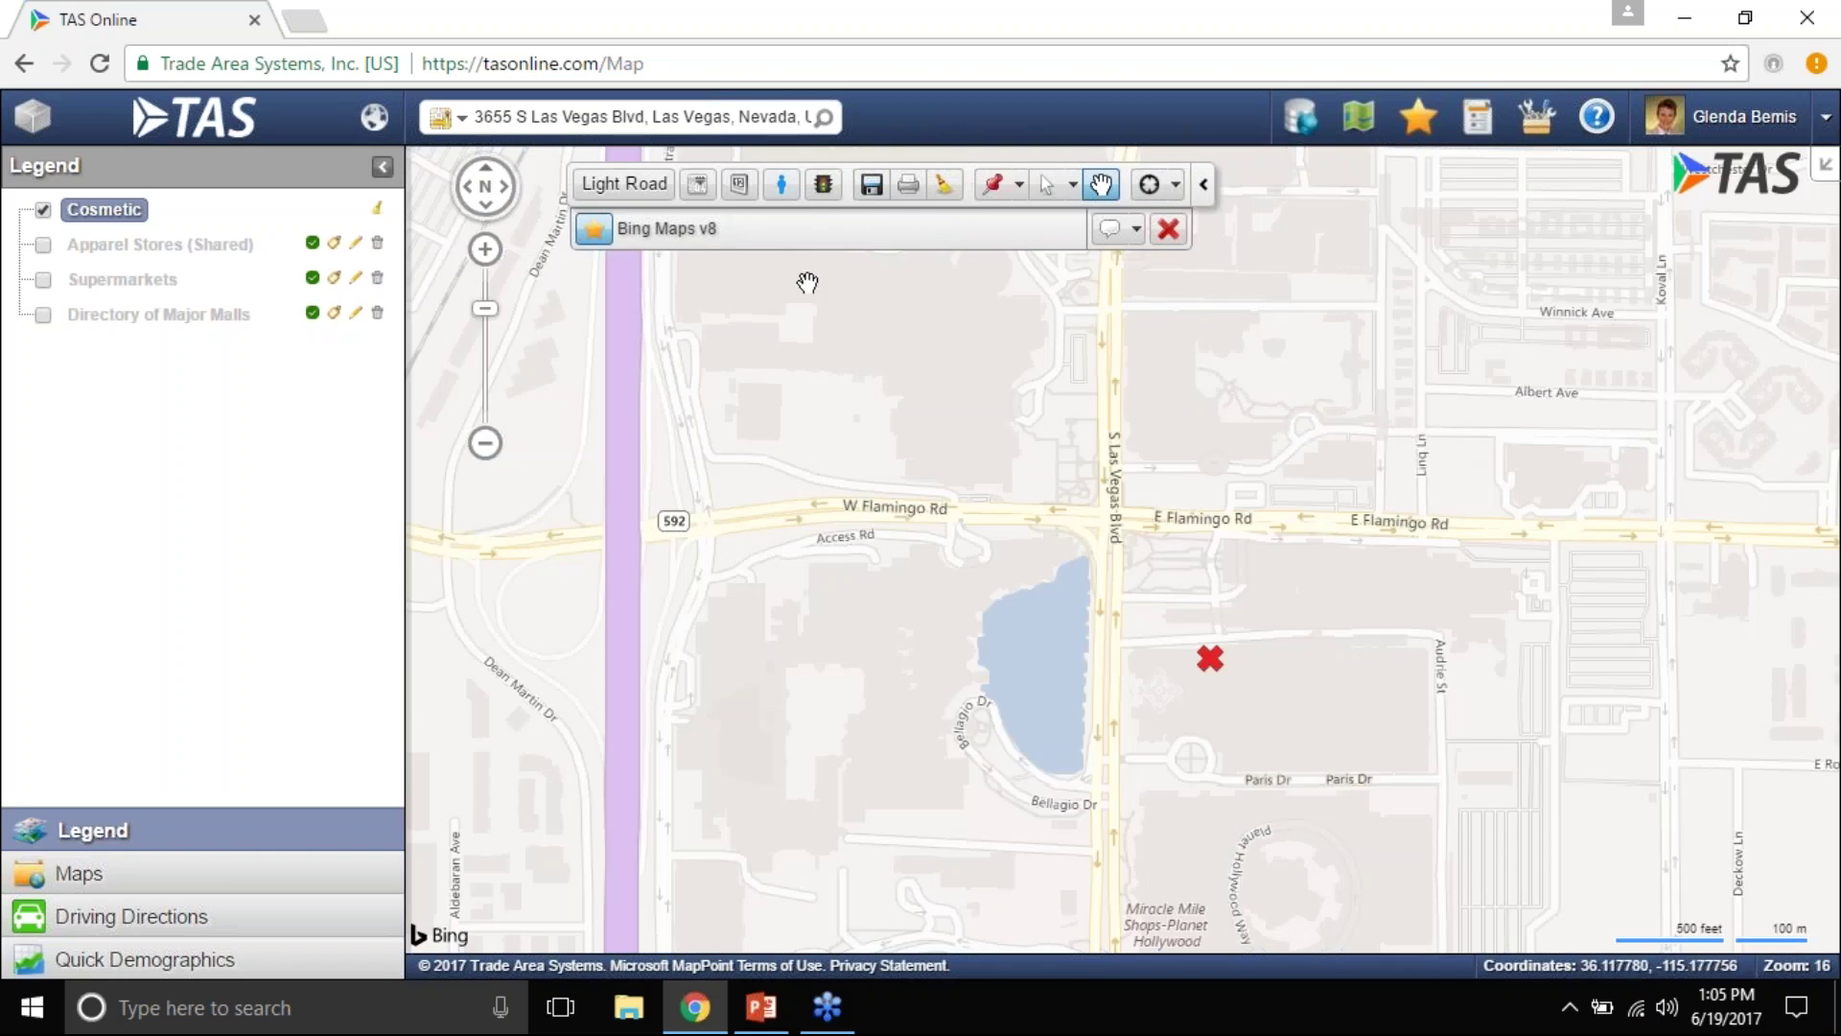
Turn on the traffic overlay to examine road speeds across the wider Las Vegas area, and turn it off.
left_click(823, 185)
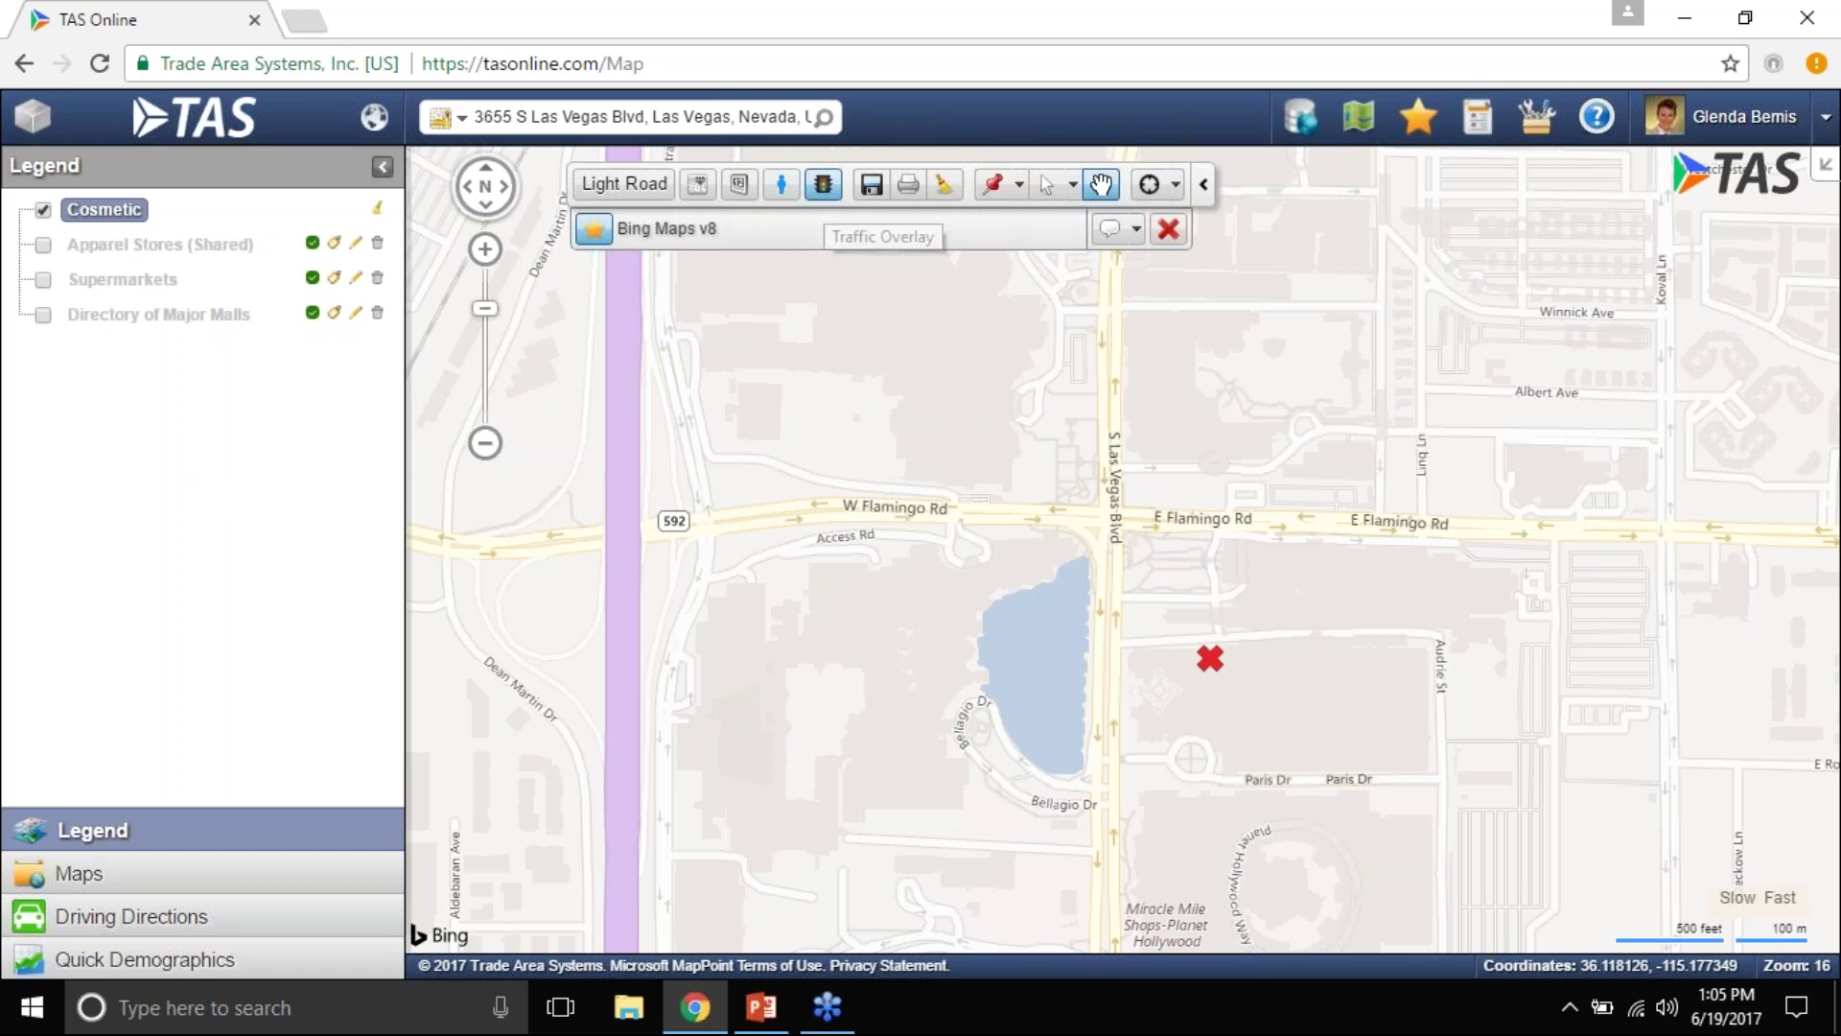
scroll(1213, 542, "down", 1)
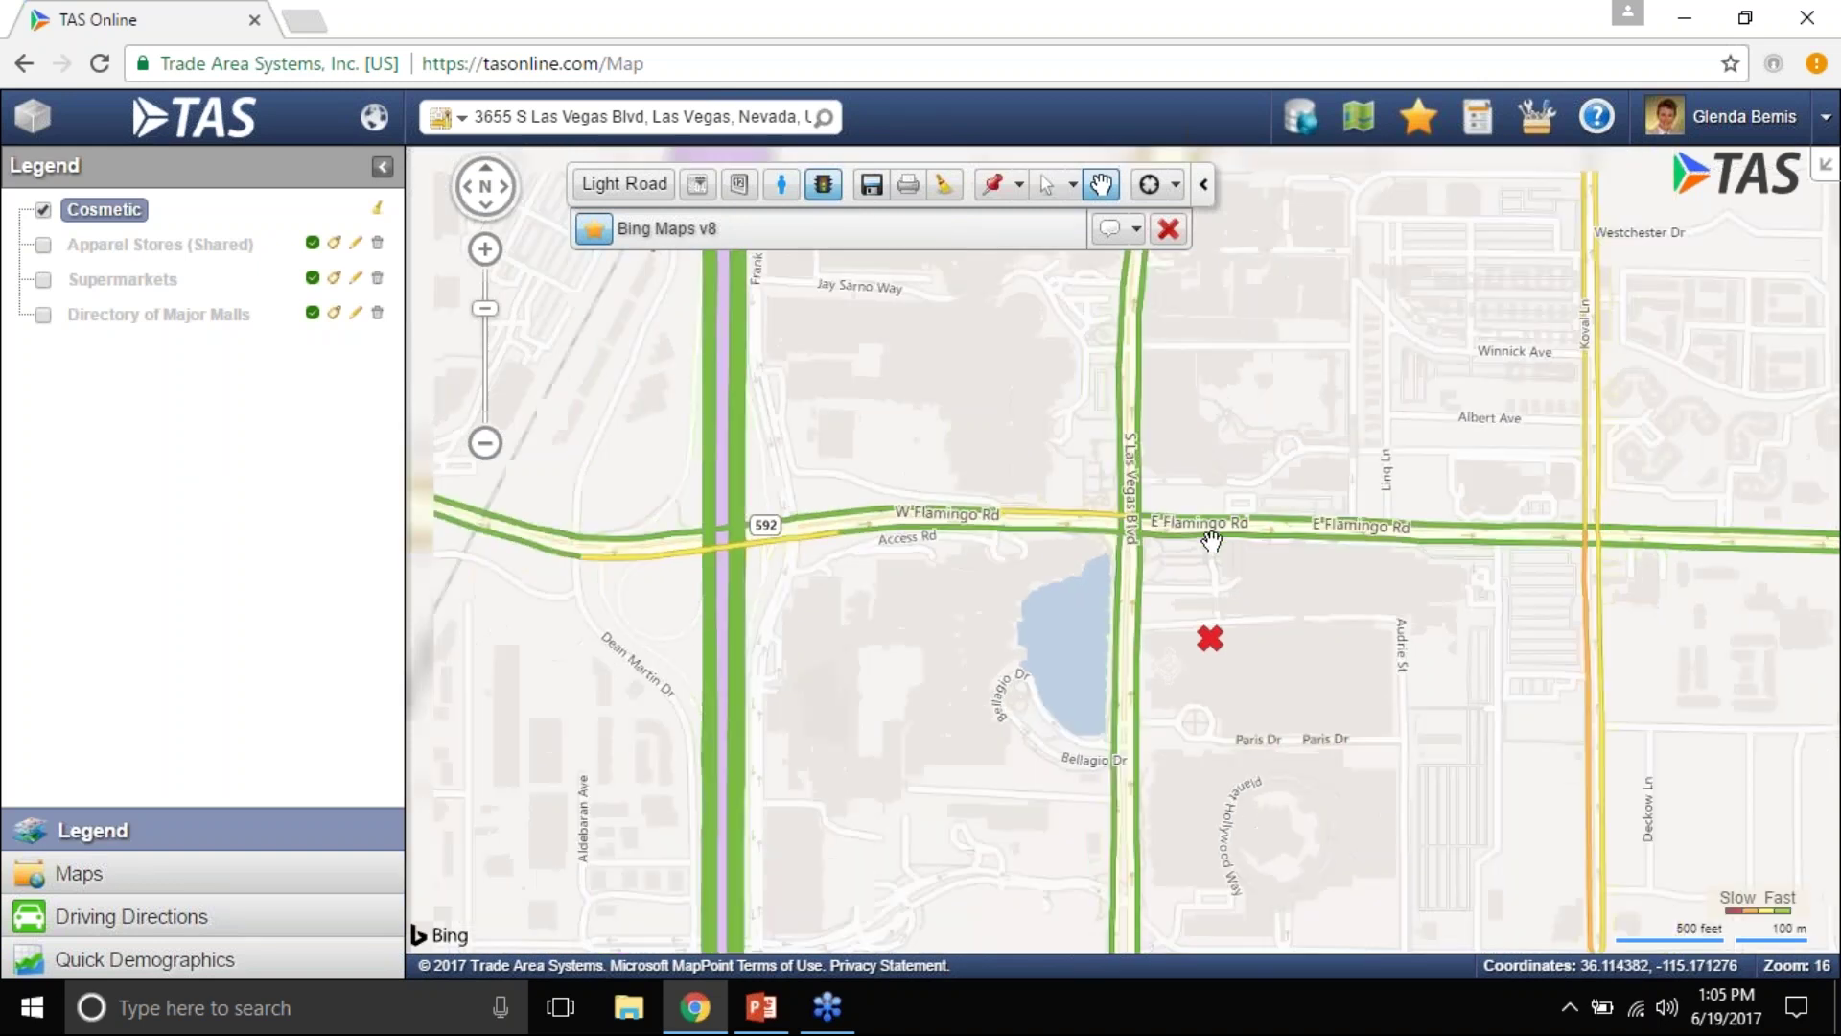
scroll(1259, 547, "down", 1)
scroll(1304, 592, "down", 1)
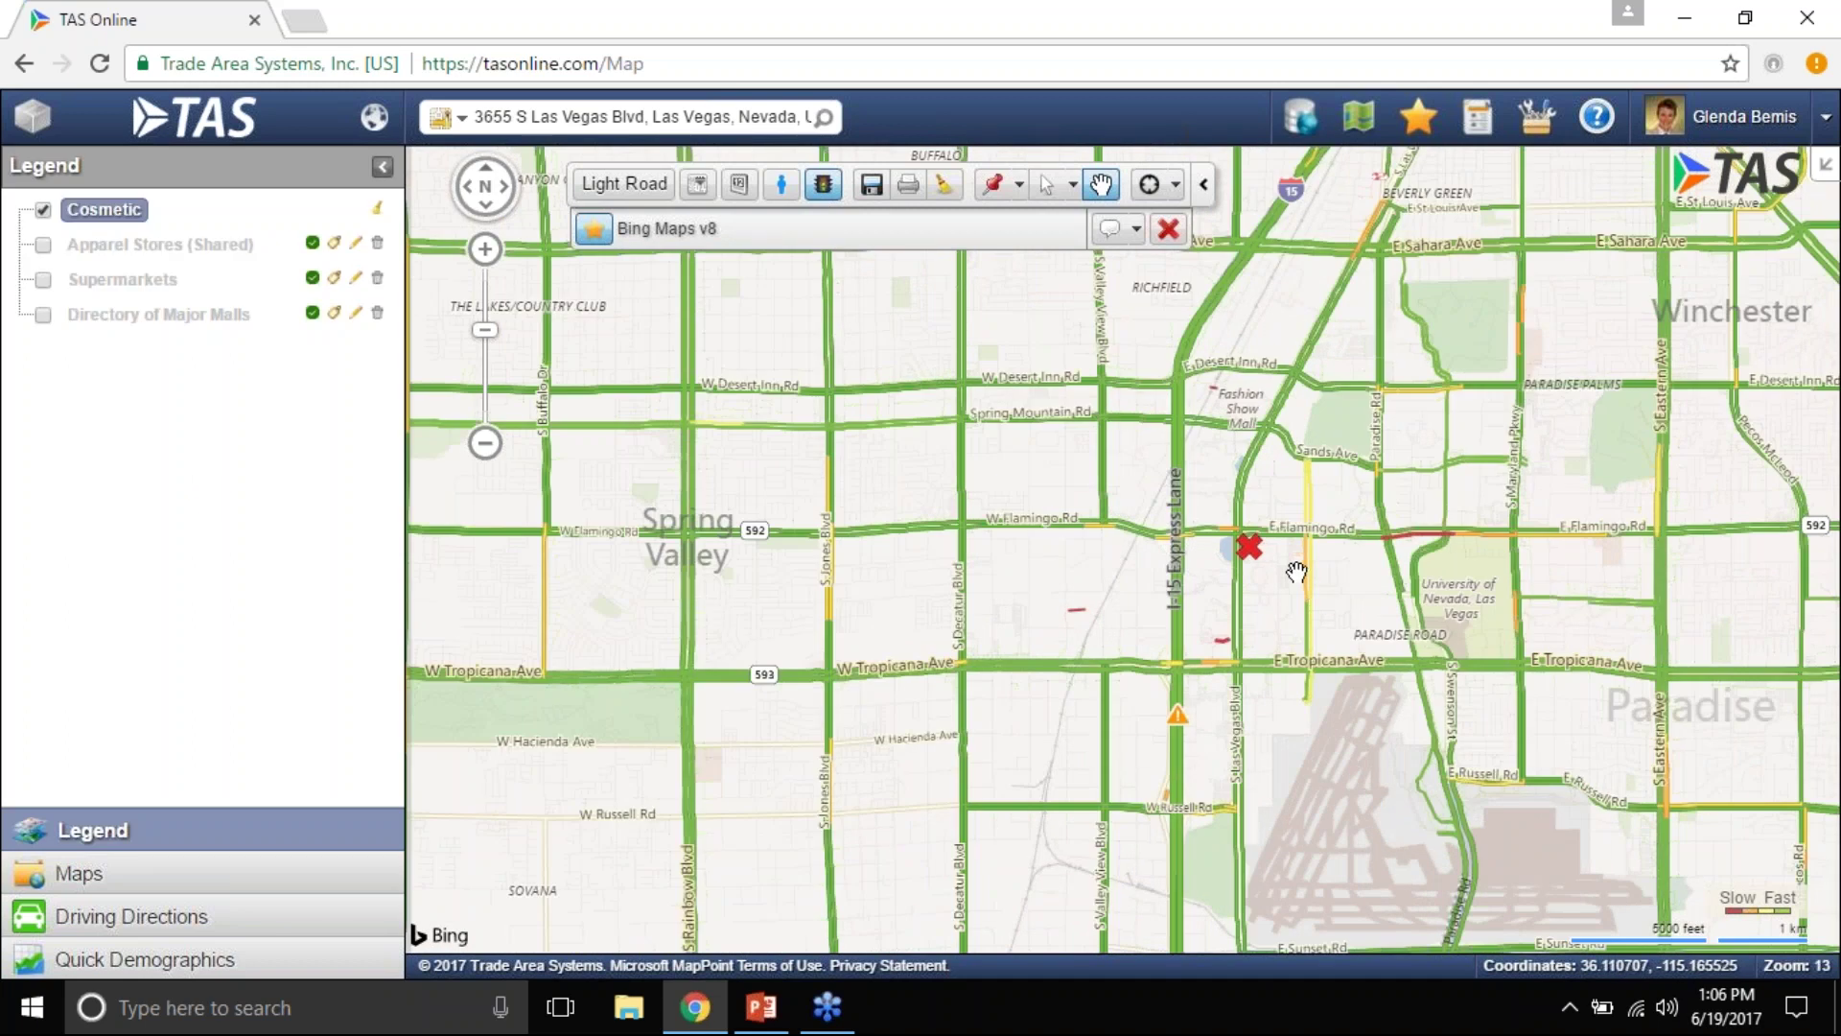
scroll(1297, 573, "down", 1)
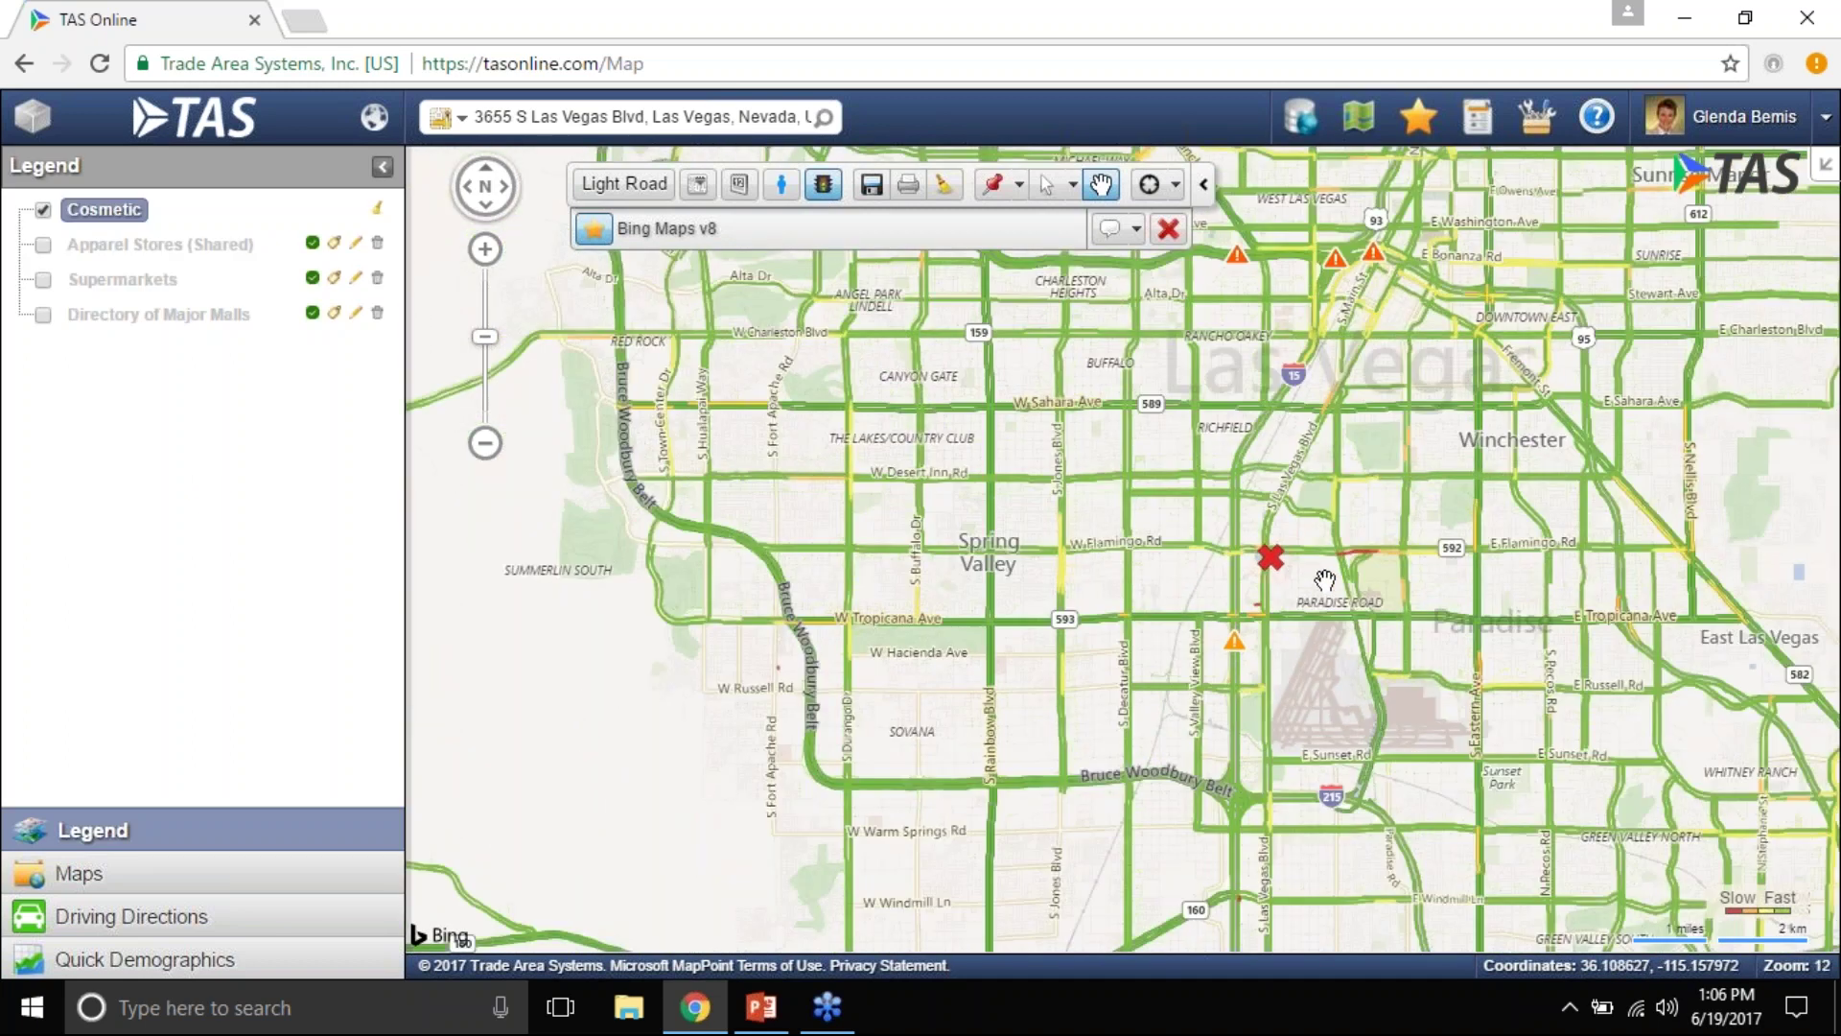
left_click_drag(1363, 536, 1183, 522)
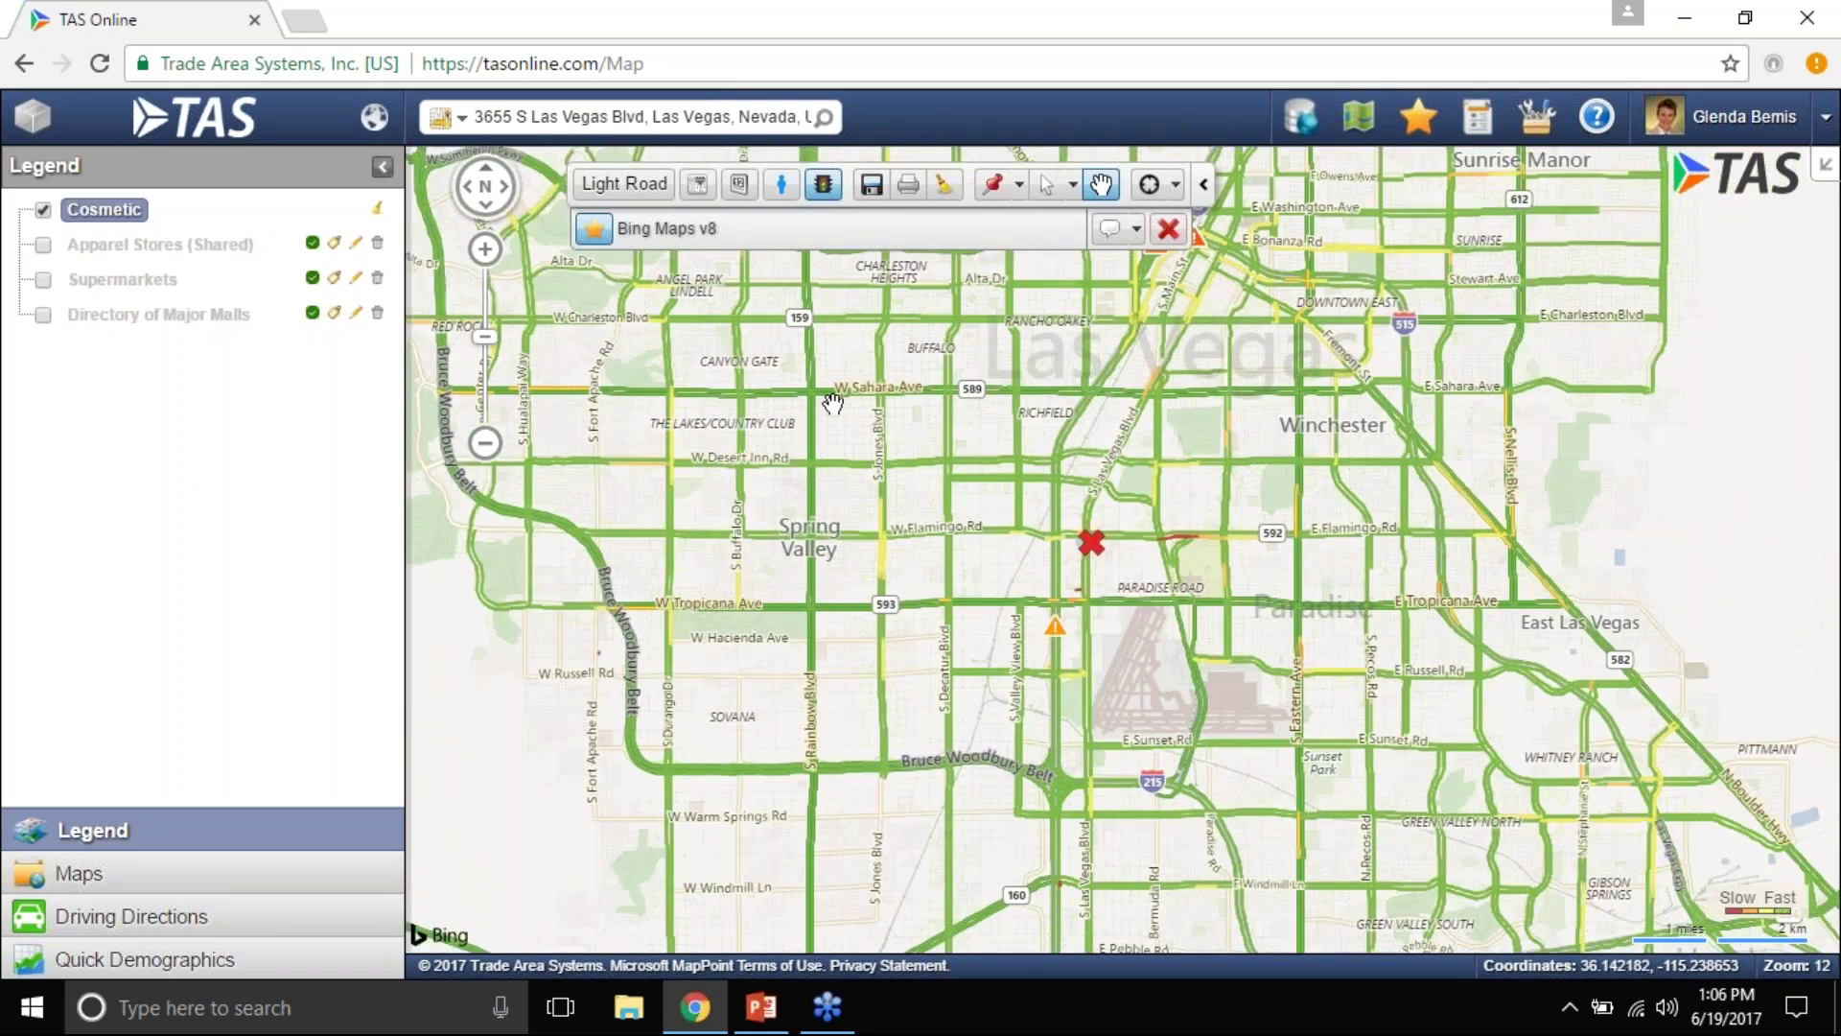
left_click(824, 188)
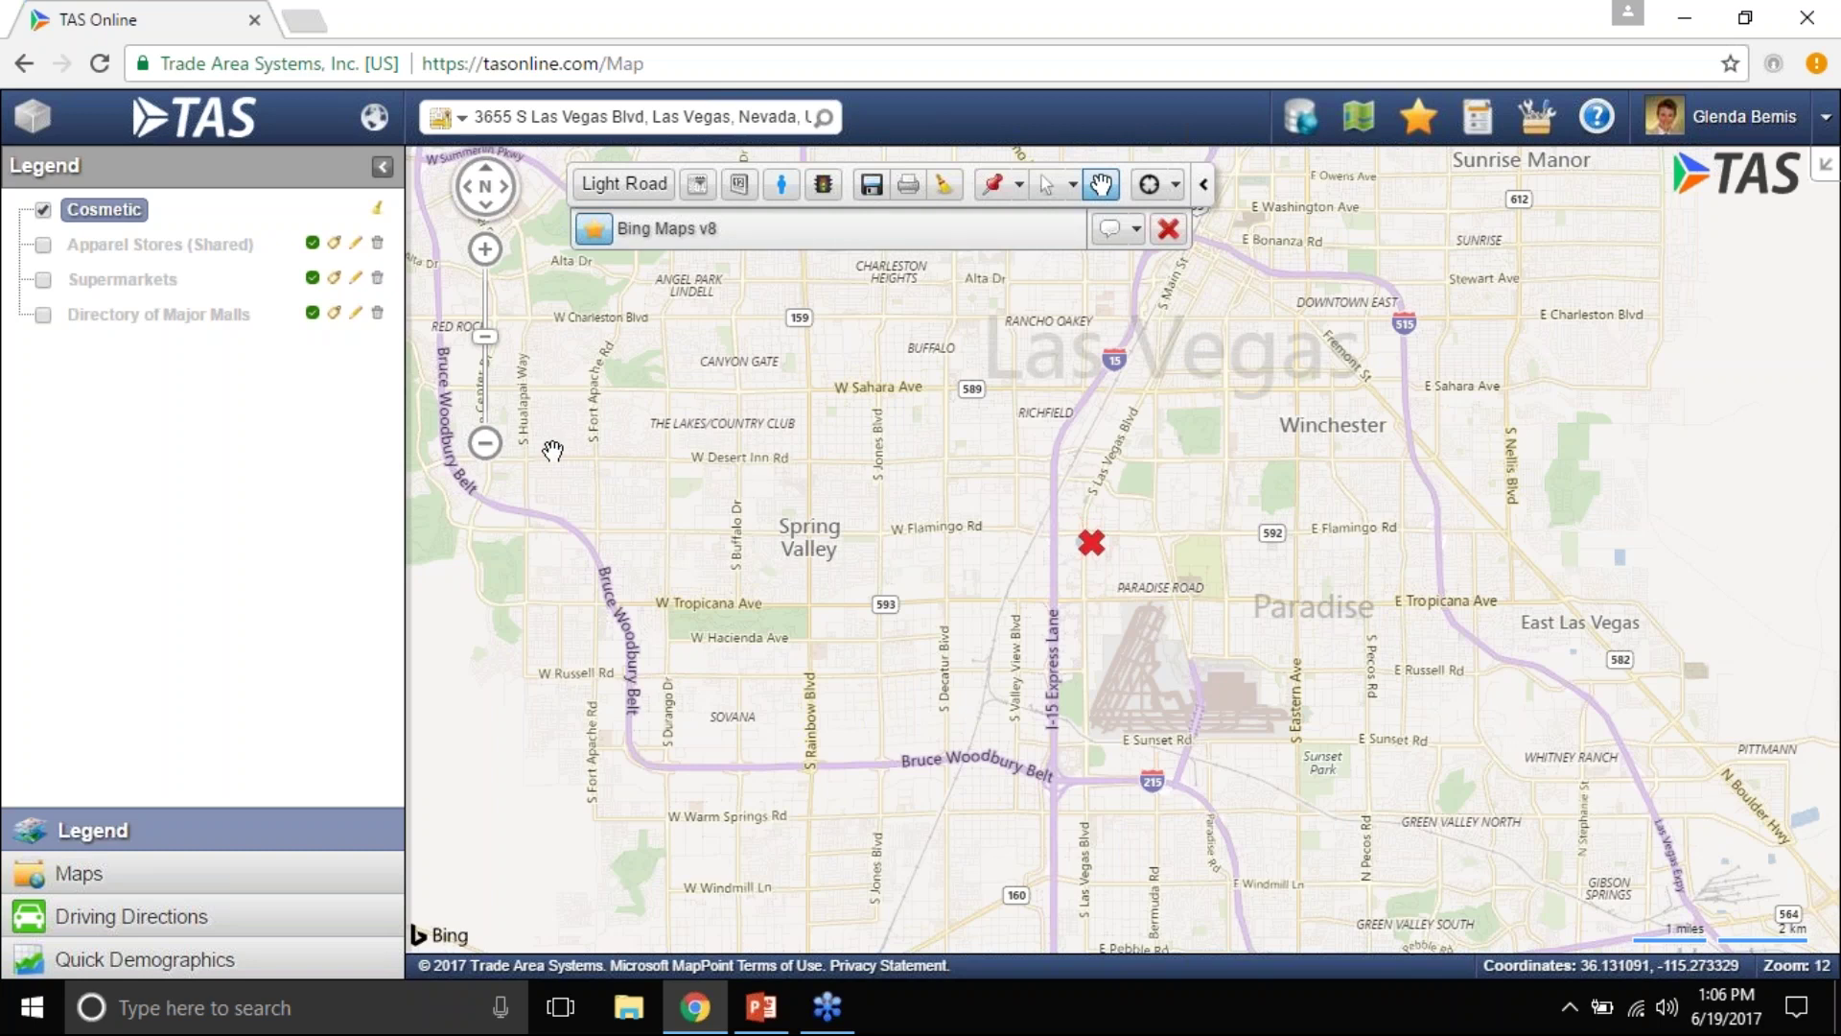
Show the Supermarkets layer on the map and widen the view to the whole Las Vegas area.
left_click(49, 284)
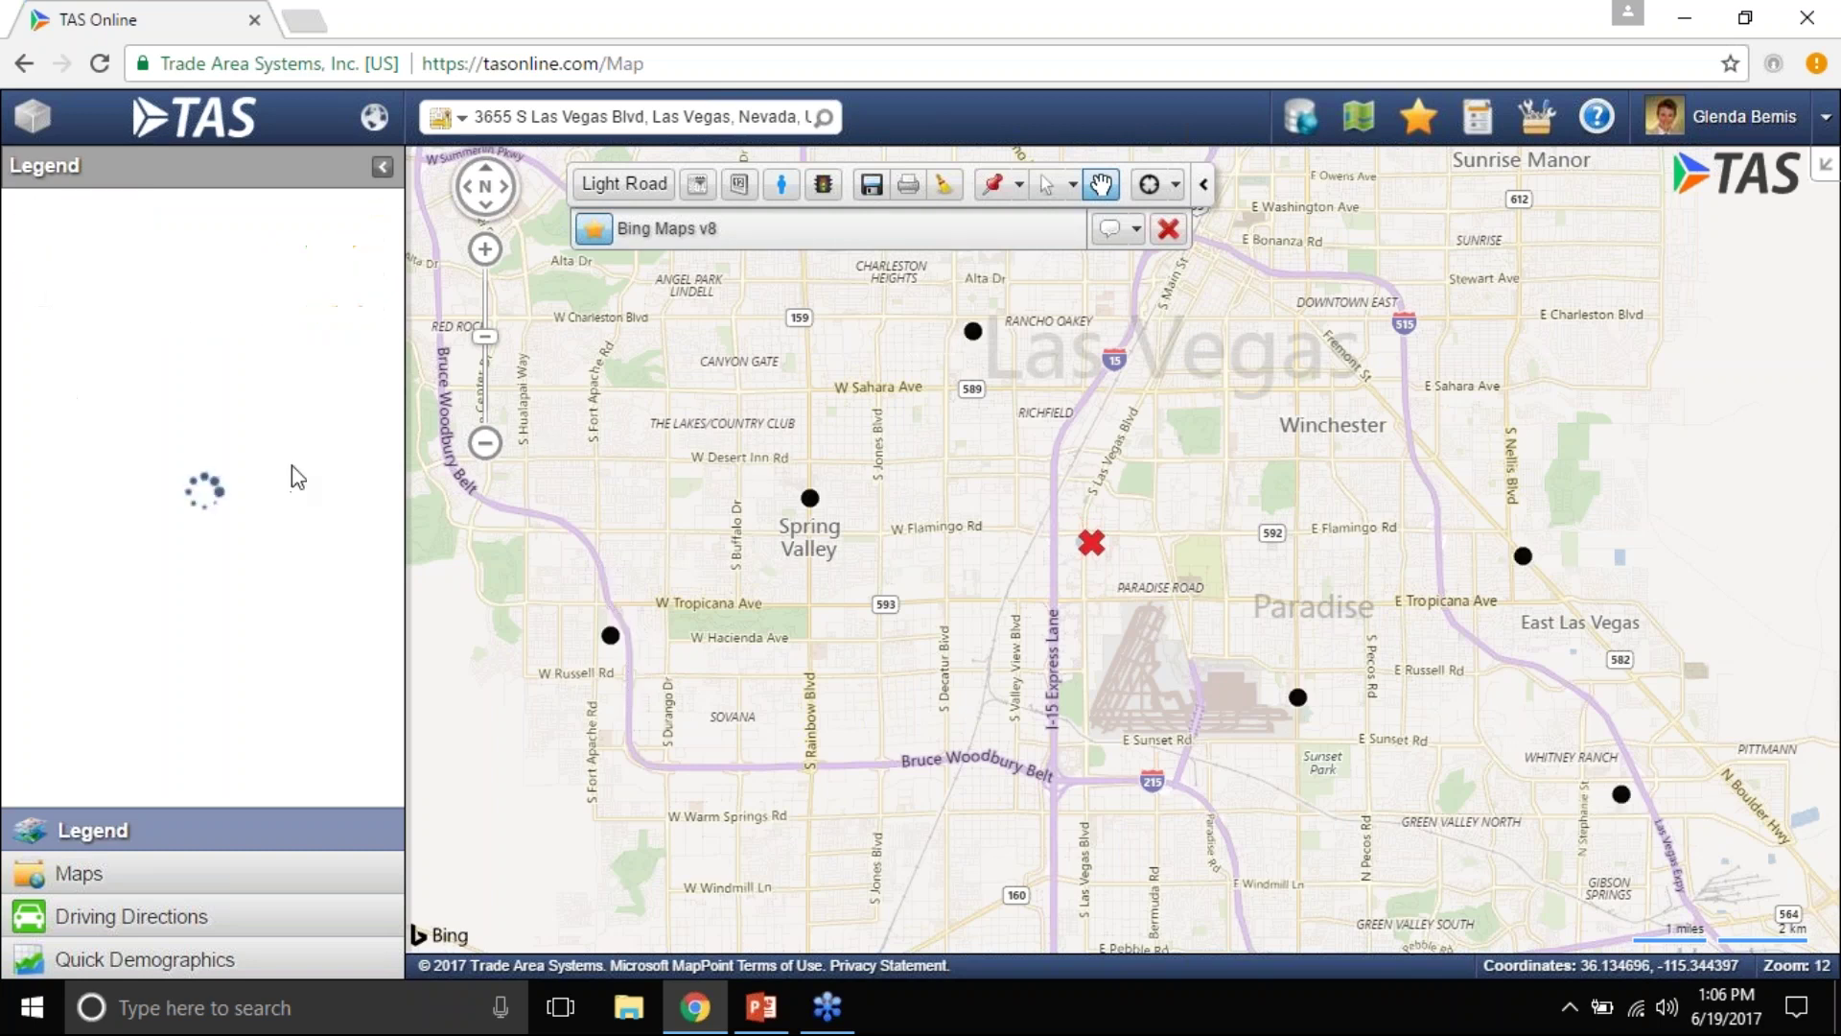
scroll(884, 516, "down", 1)
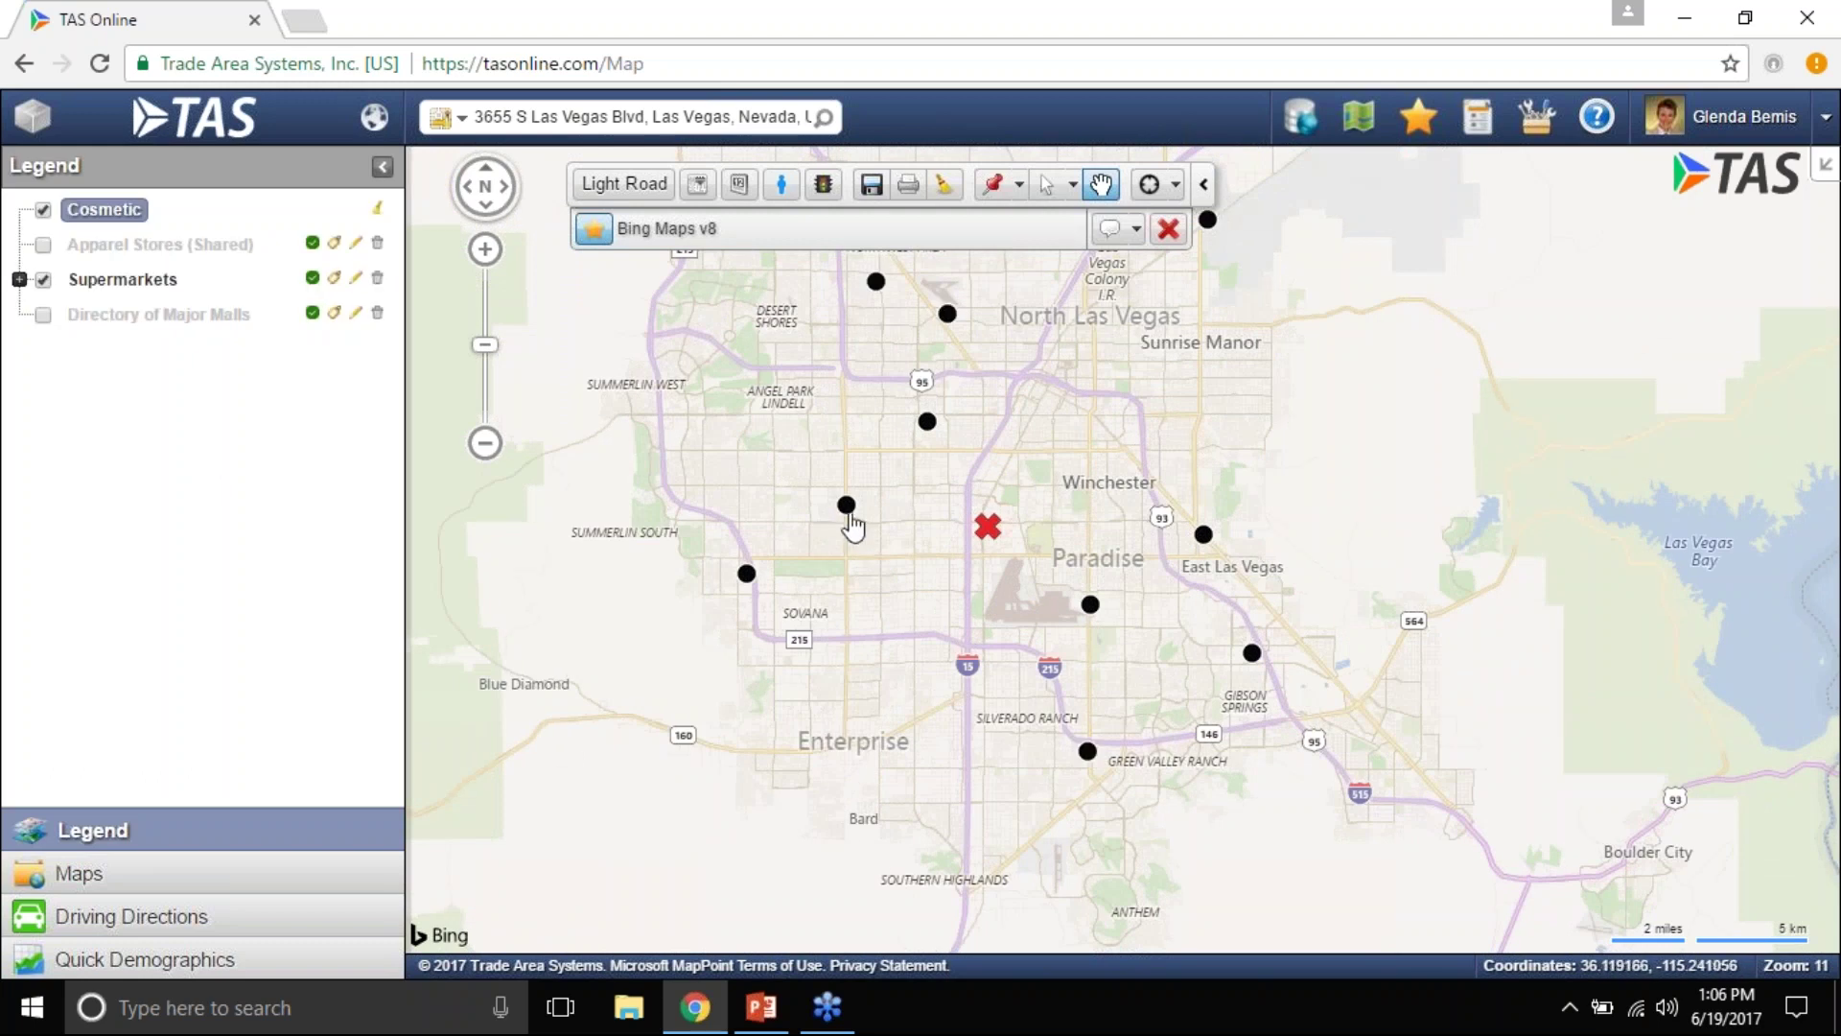
Generate the Customer Heat Map for the Wal Mart Supercenter 1584 supermarket west of the site.
left_click(850, 518)
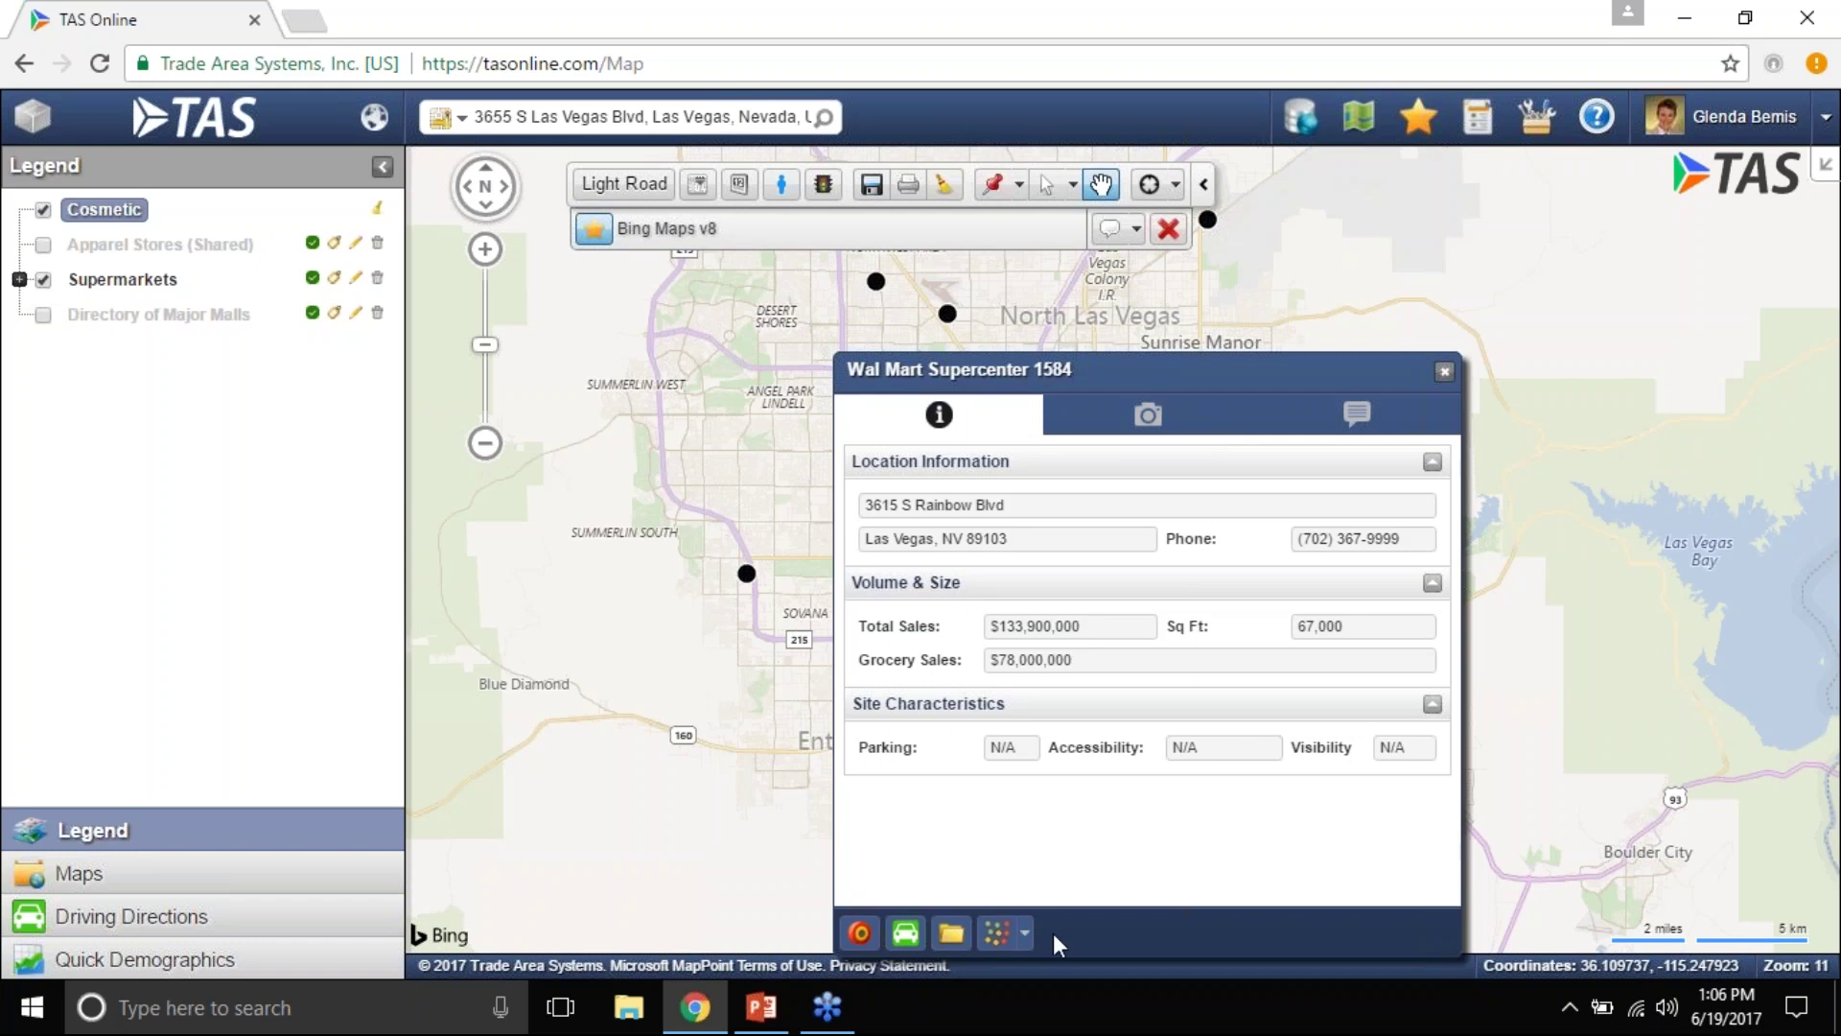
left_click(1025, 933)
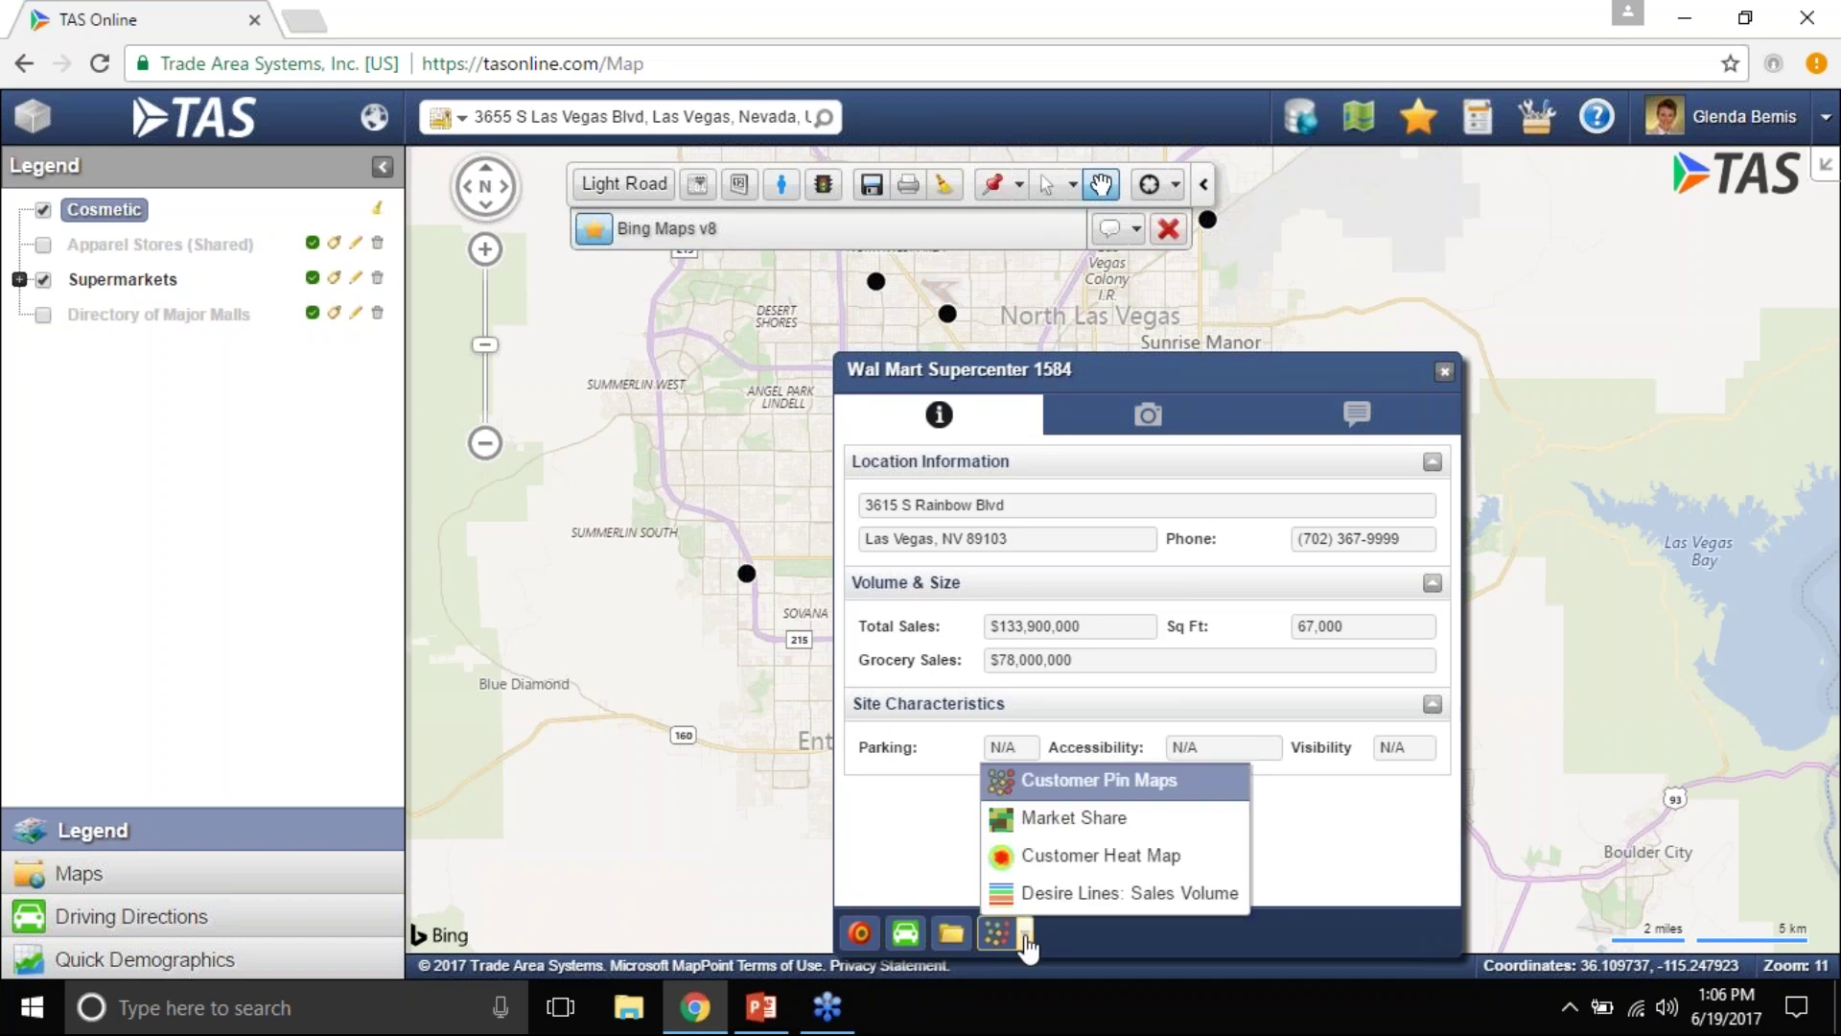
left_click(1062, 865)
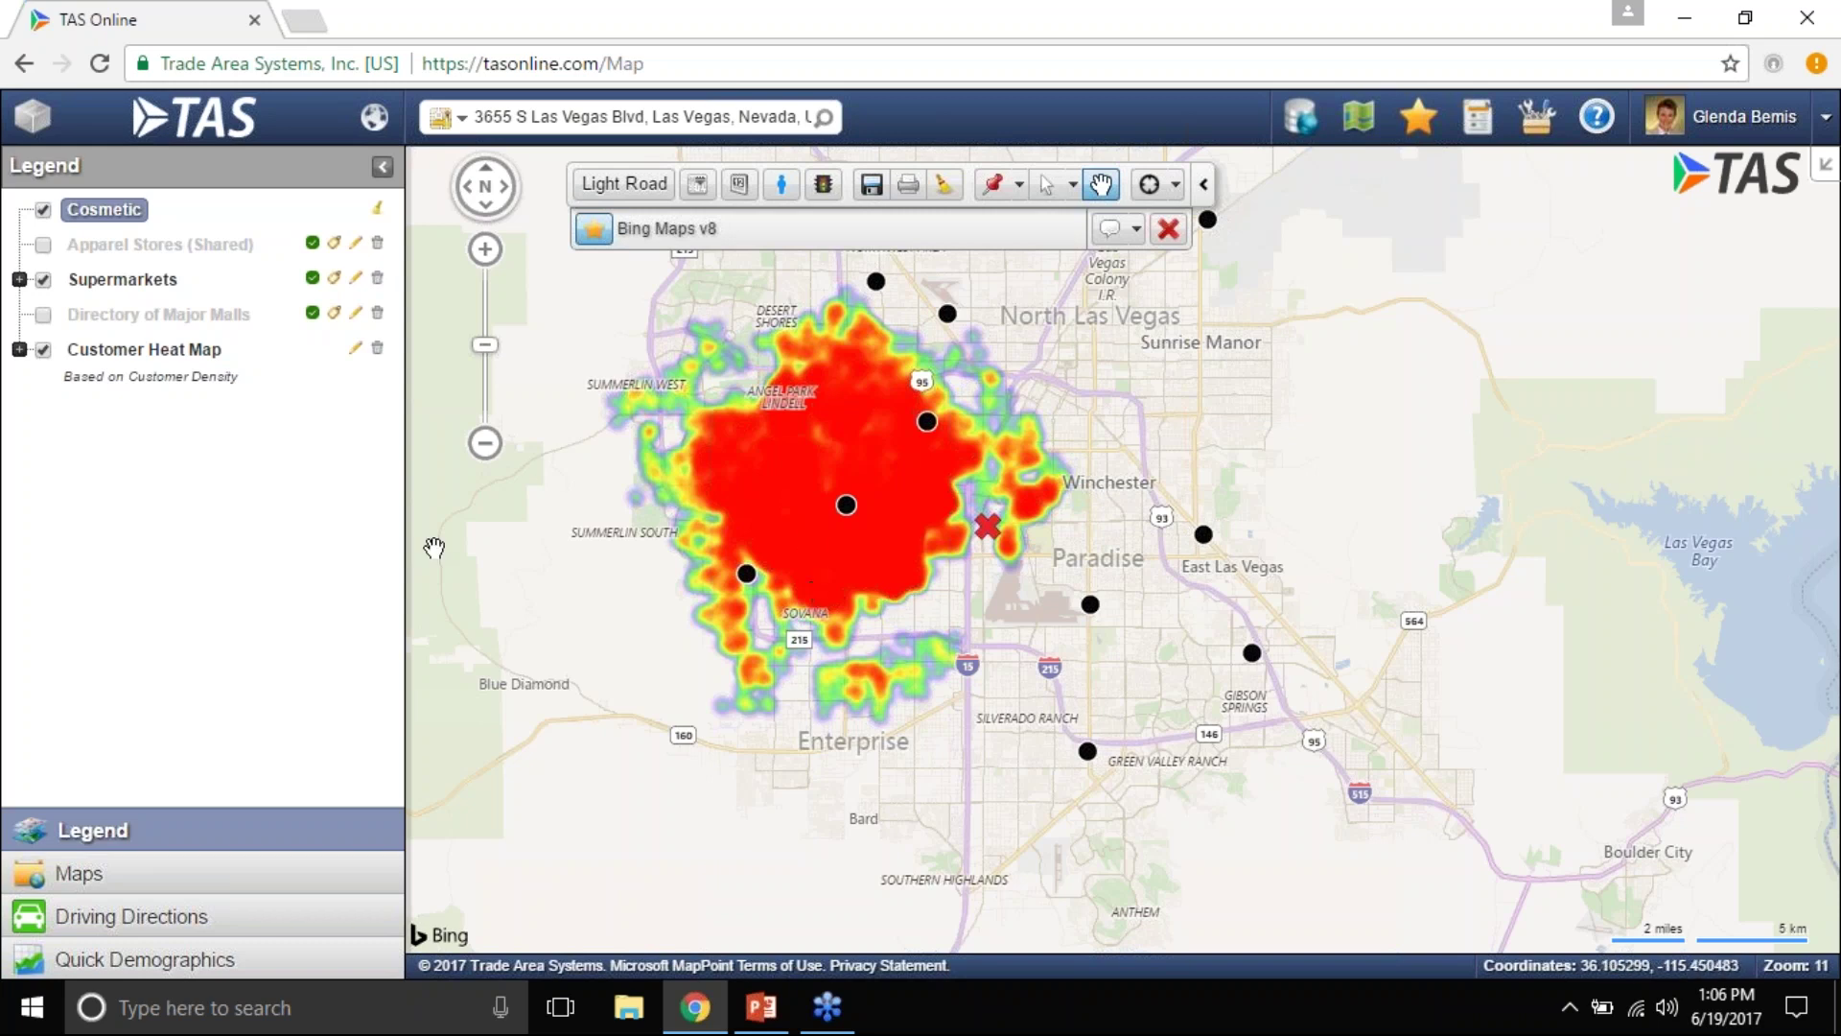
Hide the Supermarkets and Customer Heat Map layers and show the Directory of Major Malls layer instead.
left_click(44, 280)
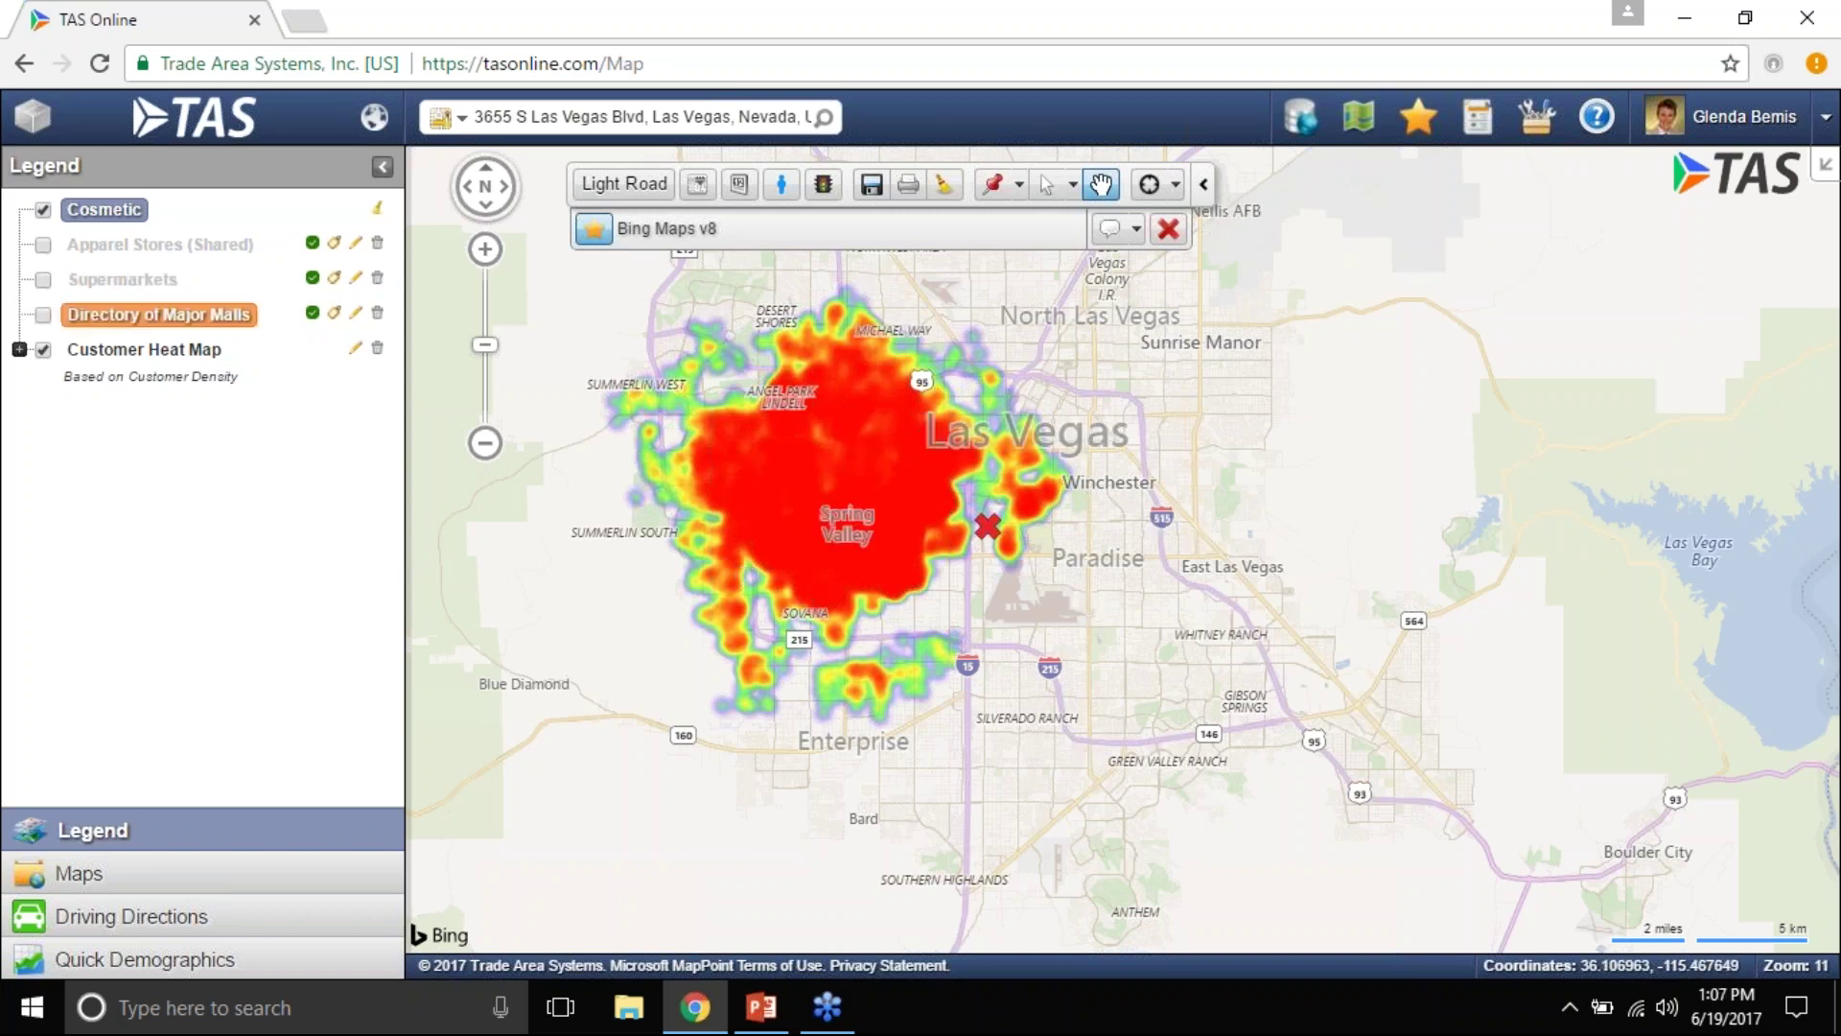
left_click(44, 351)
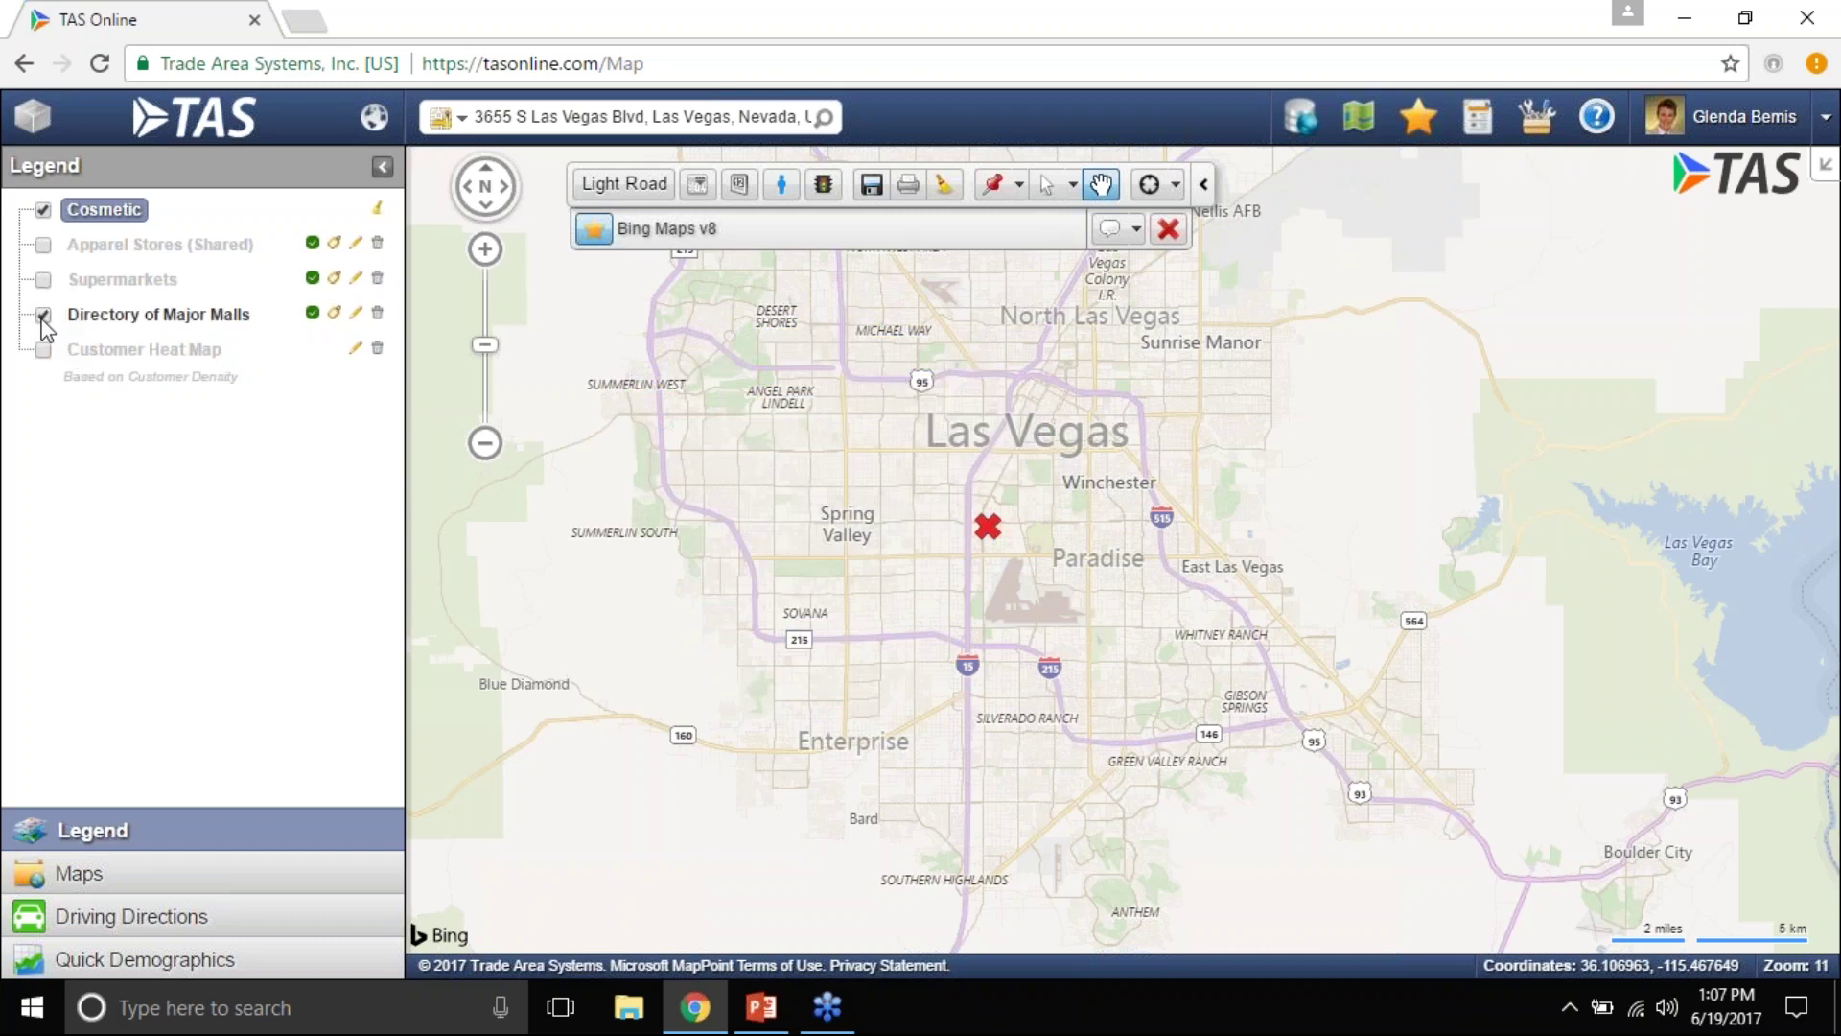
scroll(1035, 534, "up", 1)
scroll(1088, 504, "down", 1)
Open the data renderers for the UberRetail job "Boulevard Mall - Full Coverage 2016" from The Boulevard Mall's geofence.
left_click(1099, 503)
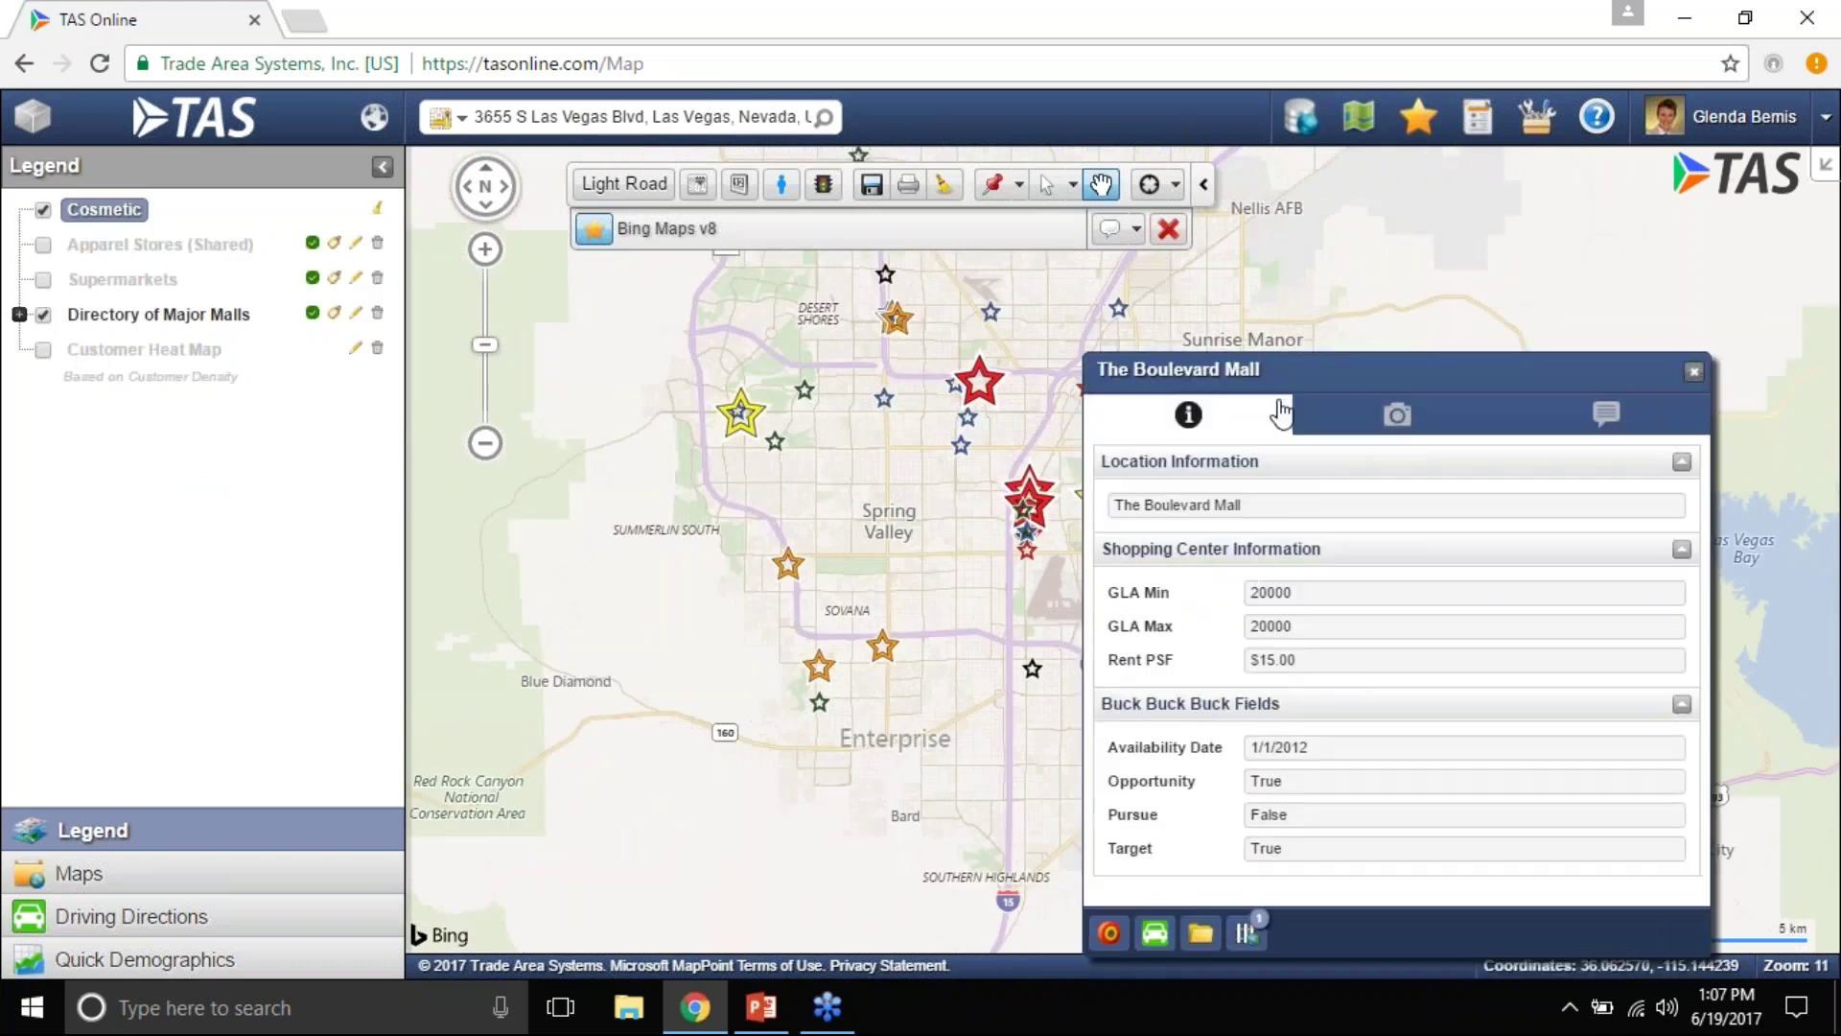
left_click(1245, 934)
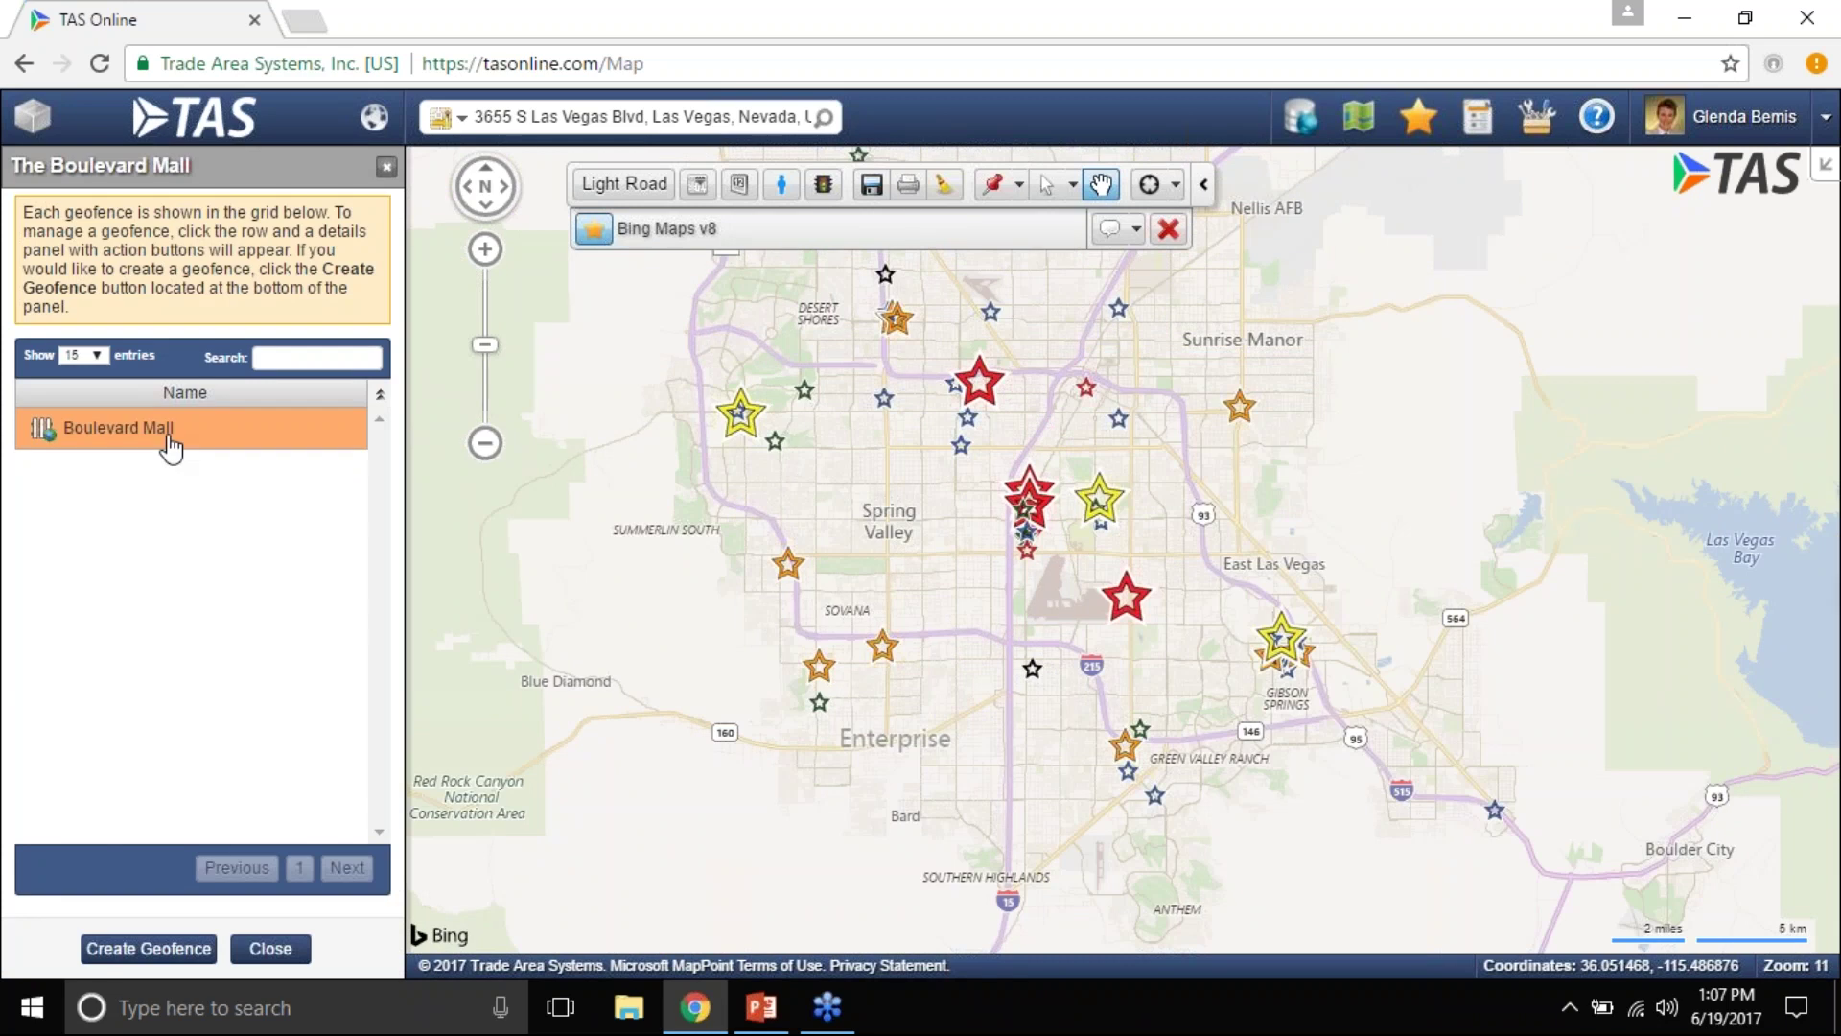
left_click(170, 446)
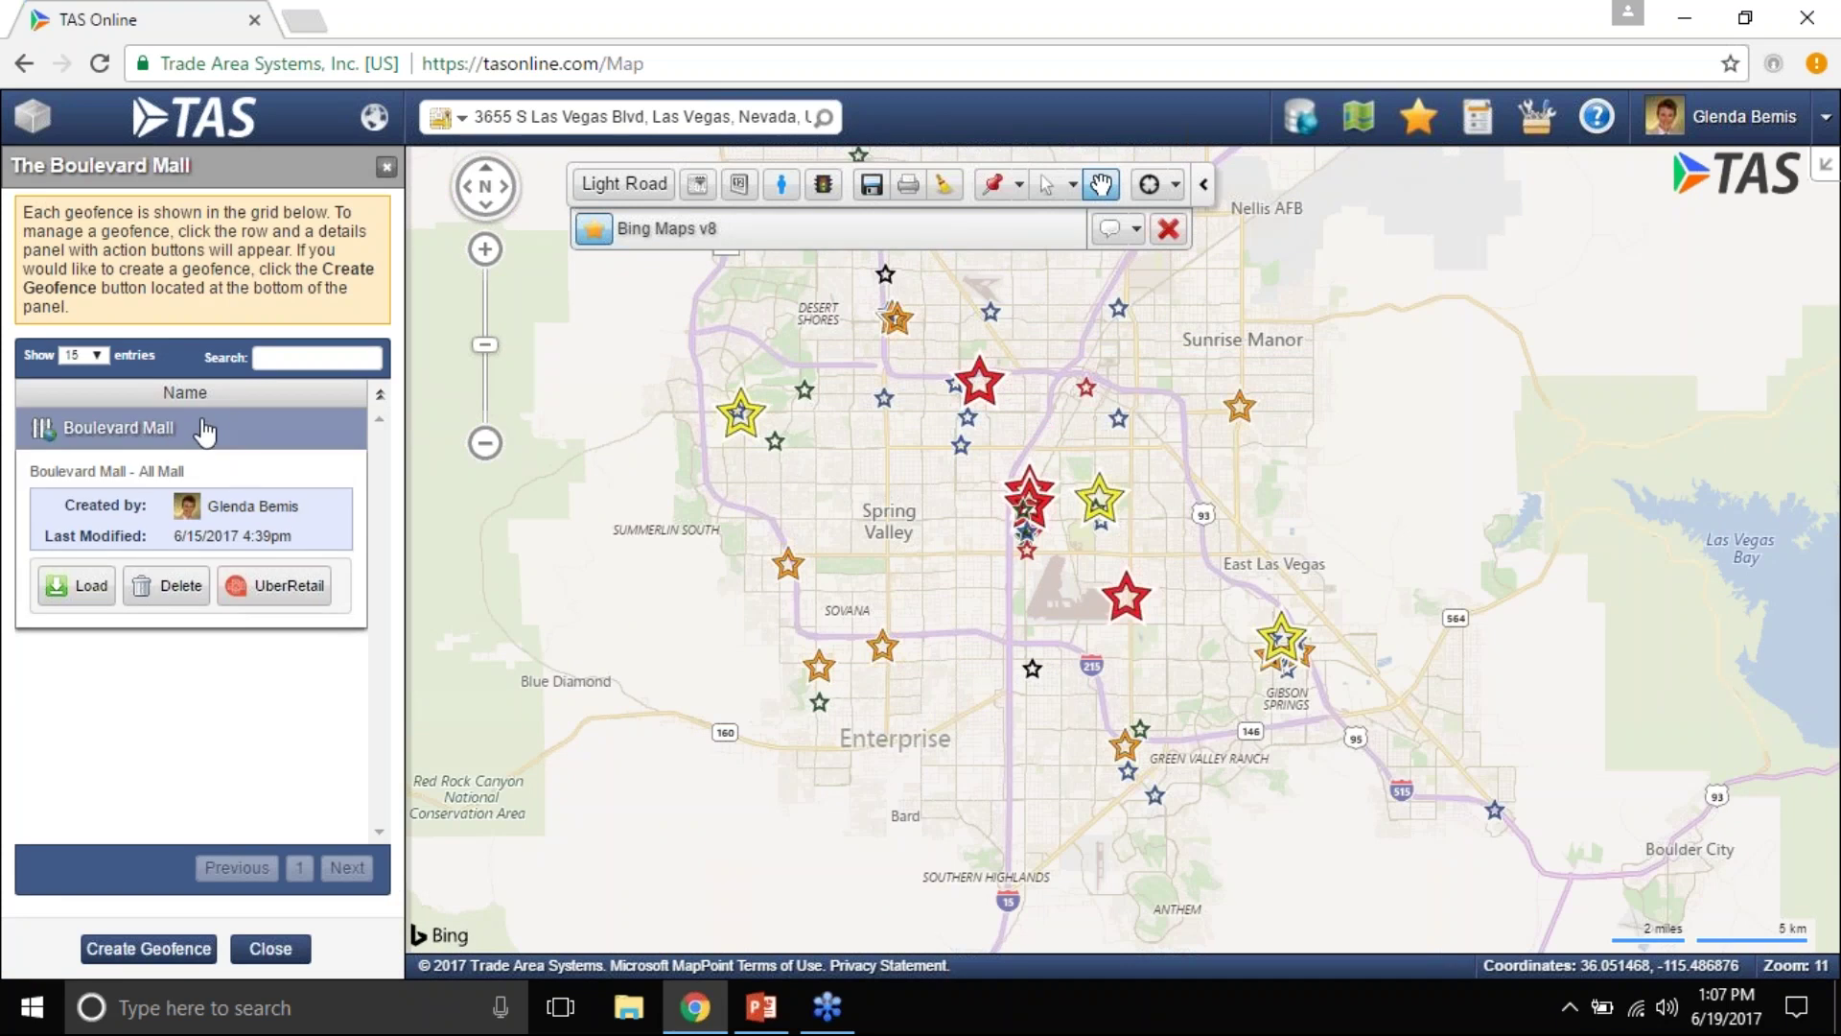
left_click(299, 597)
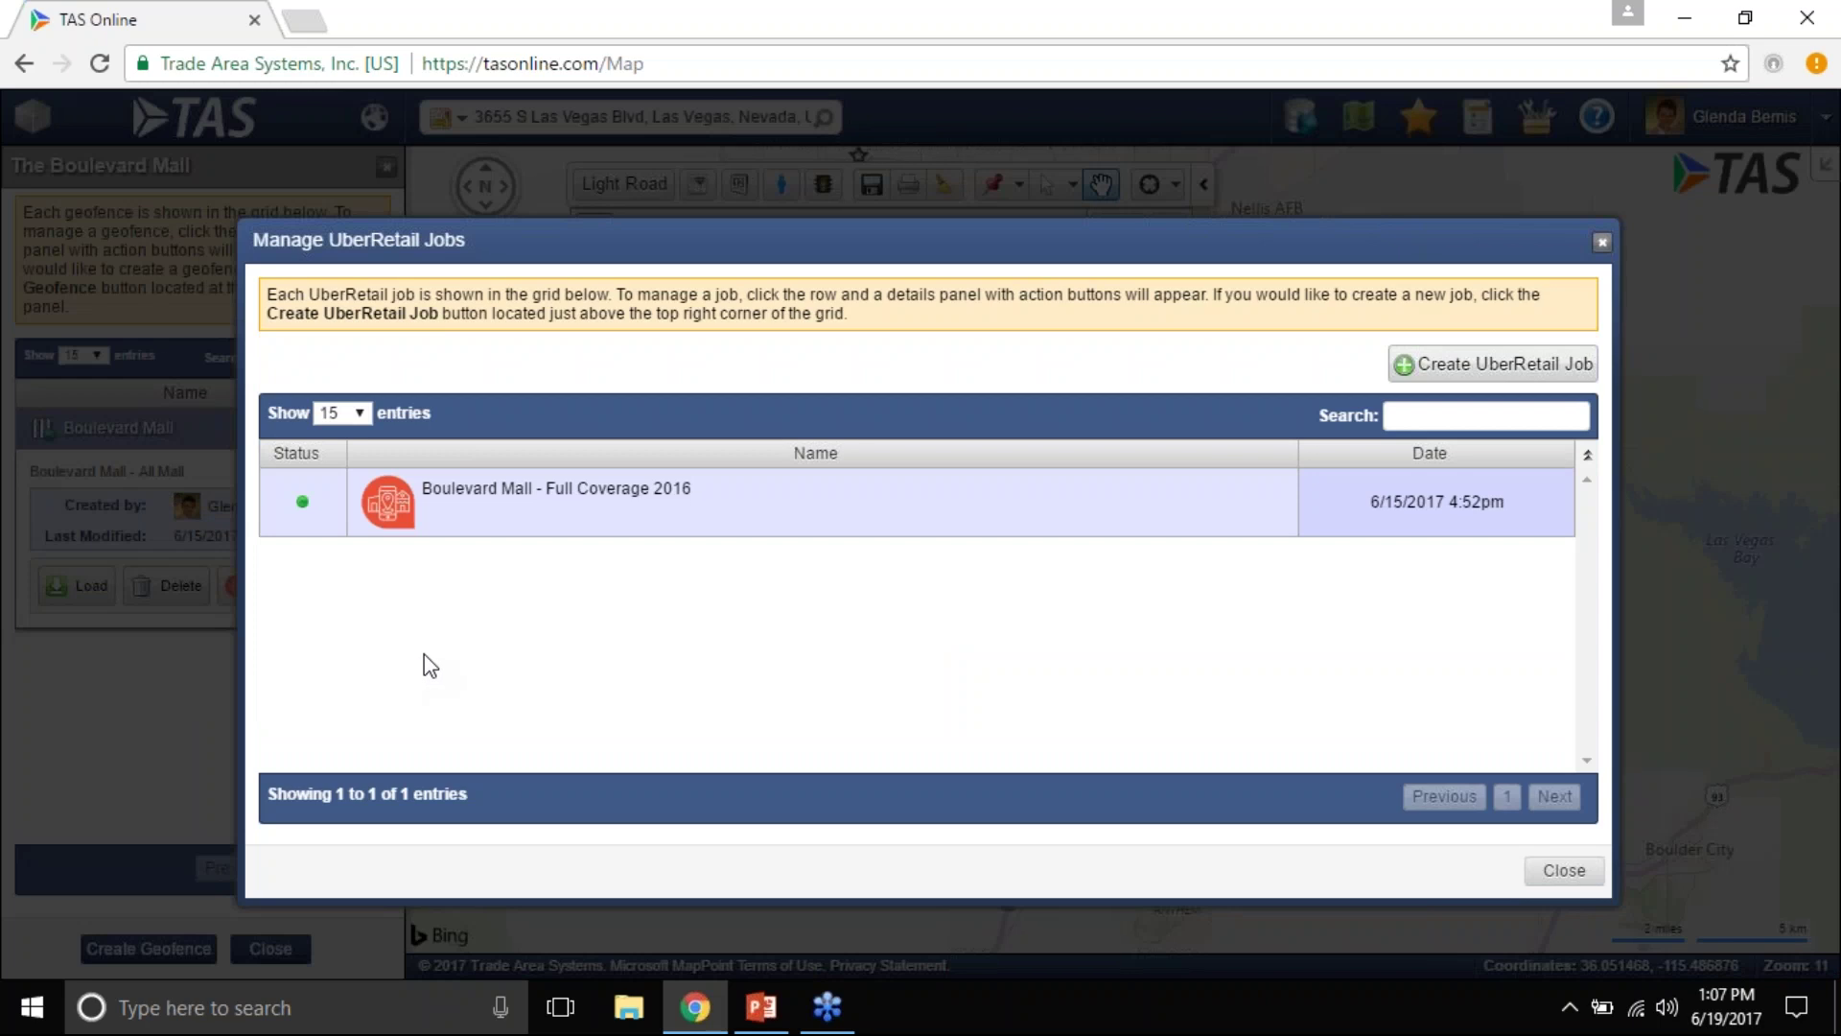
left_click(561, 513)
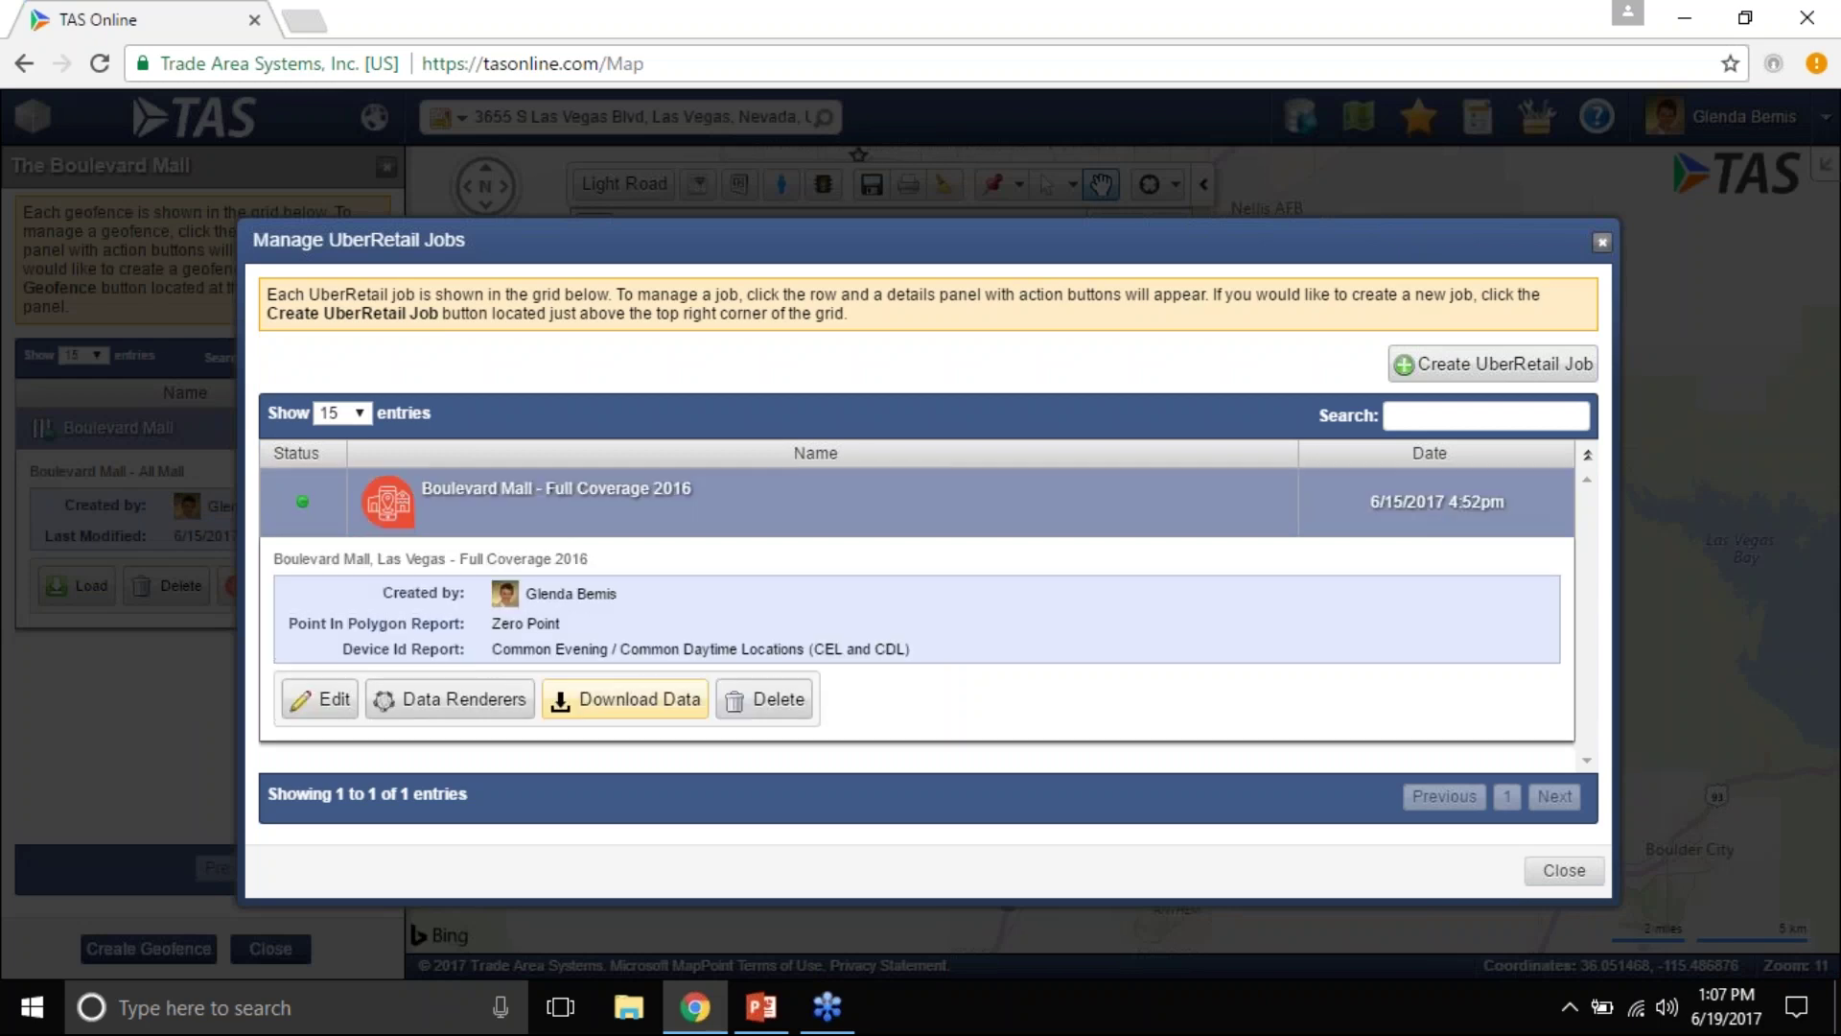
left_click(516, 705)
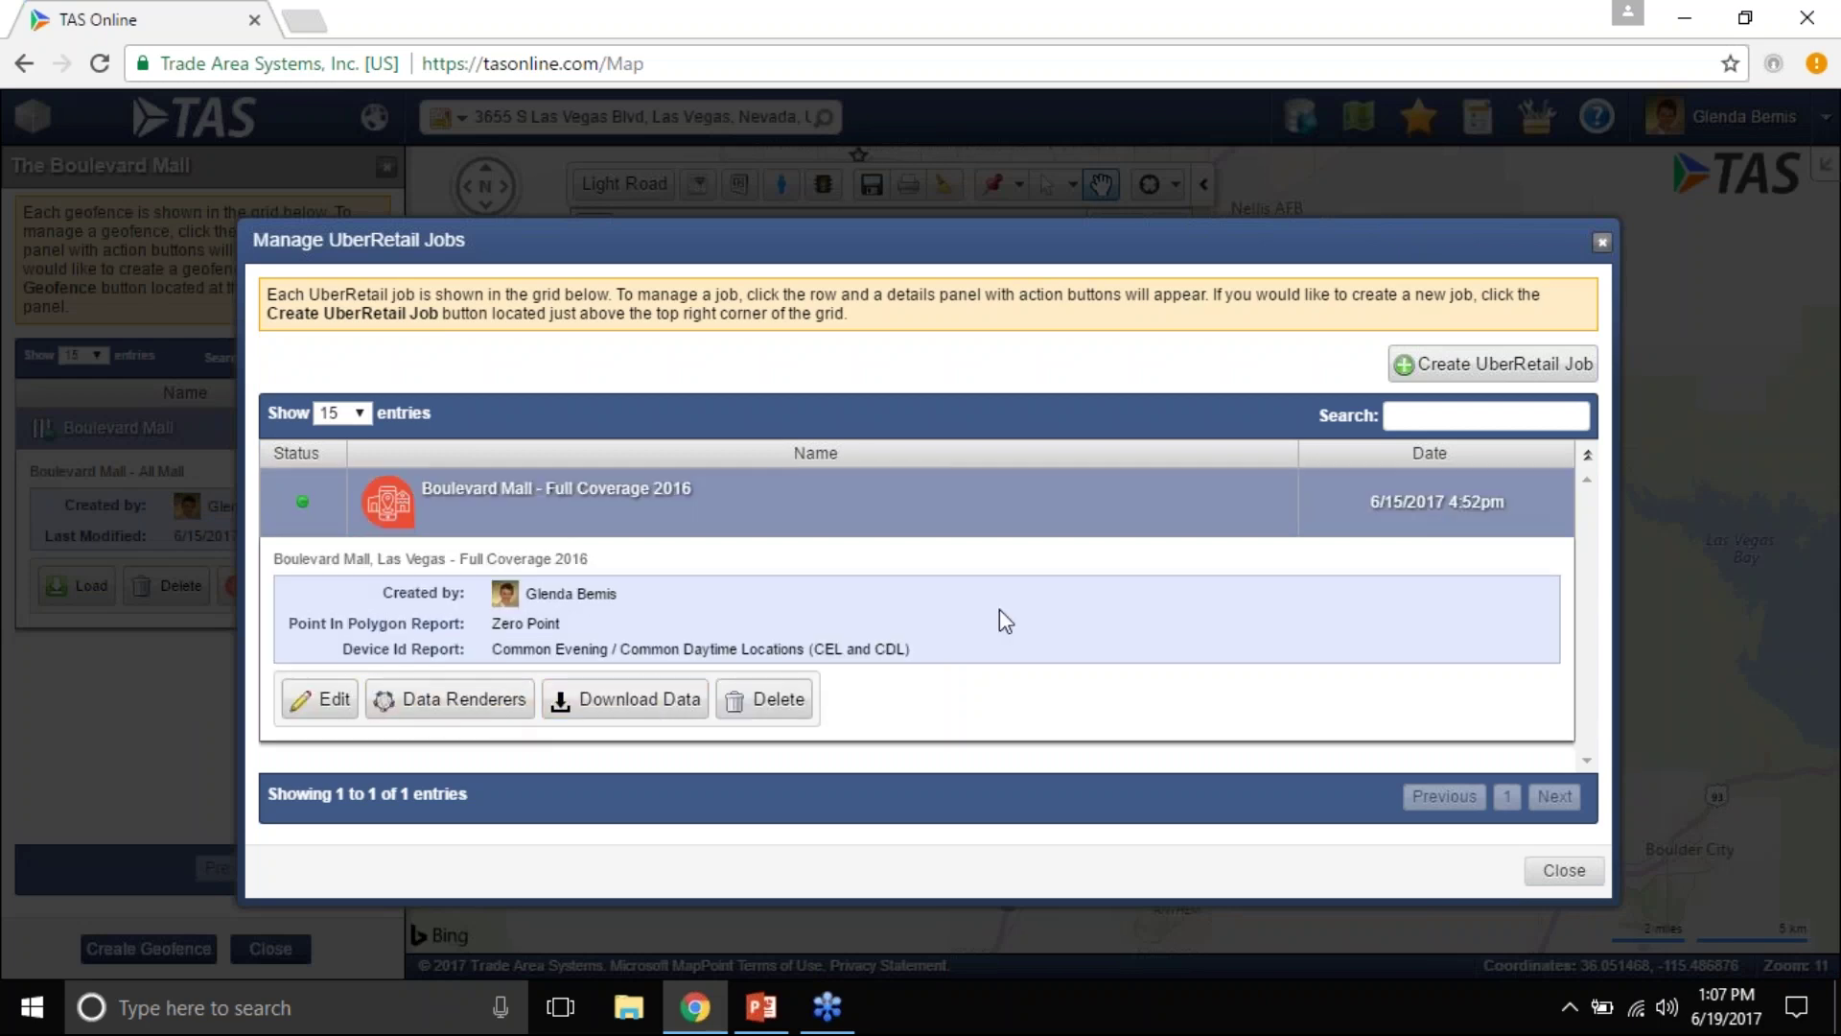
left_click(470, 686)
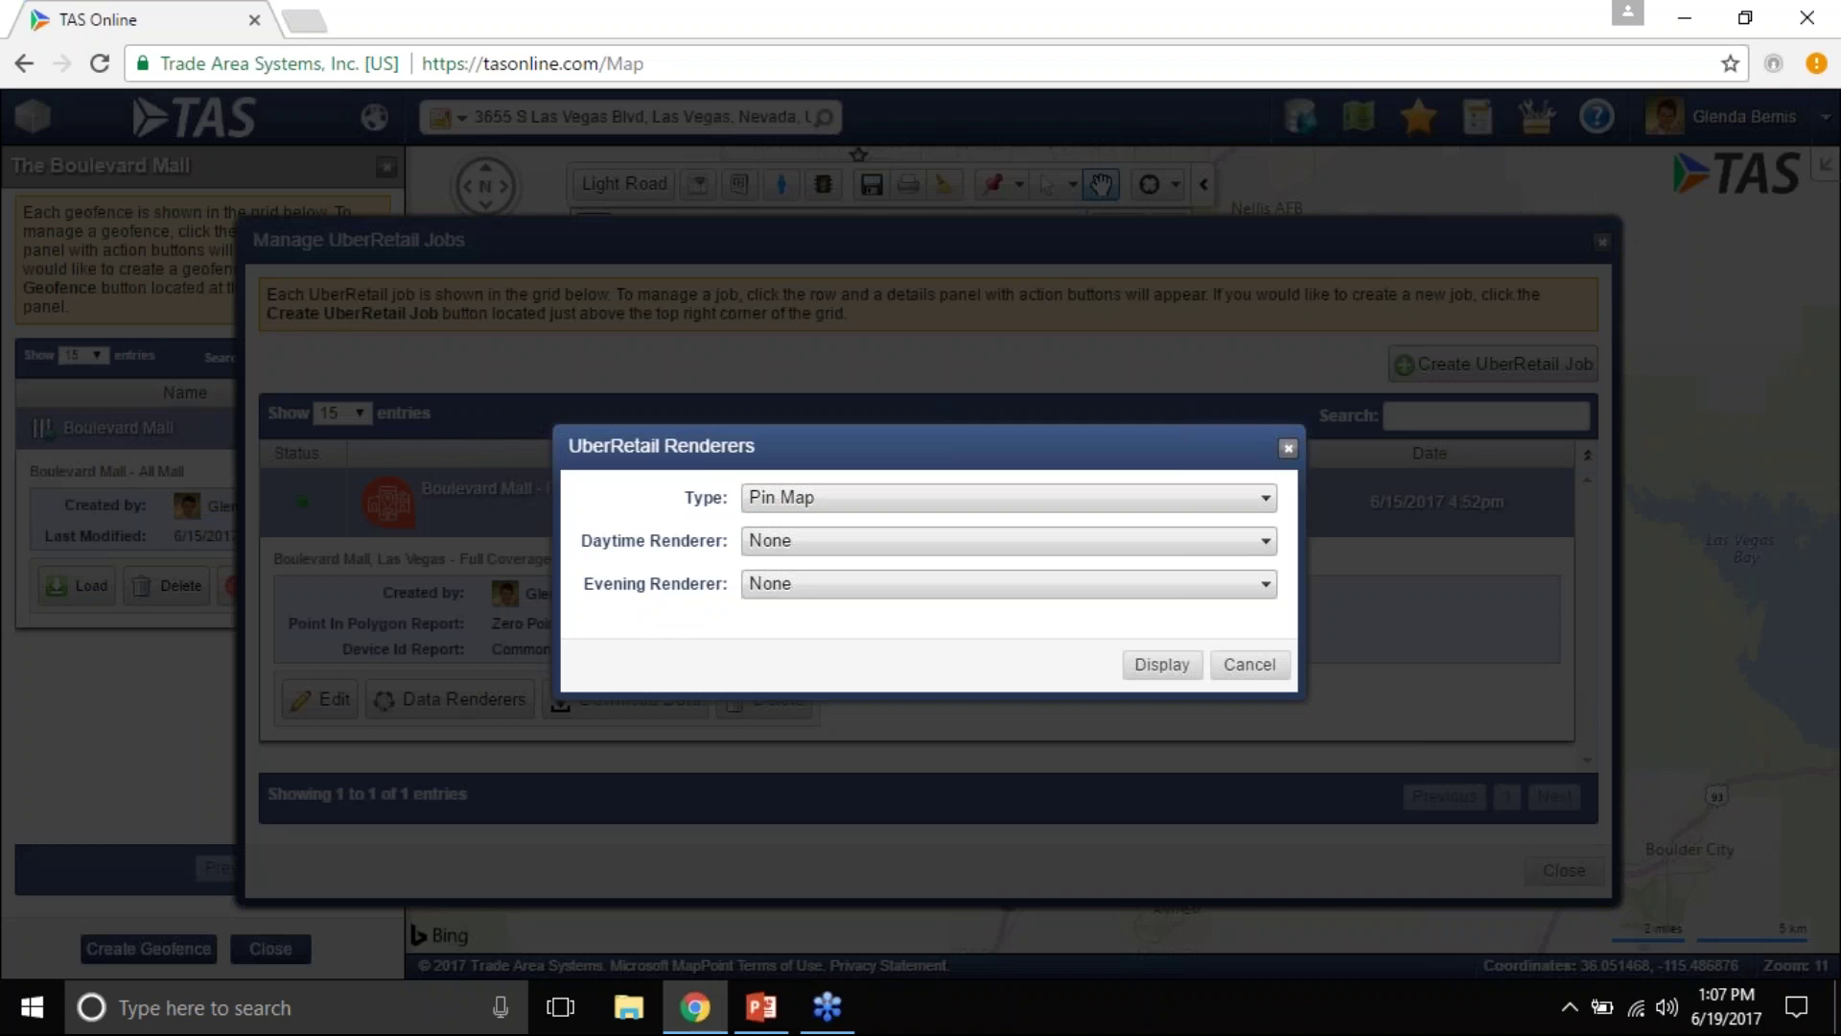
Display the UberRetail data as a Heat Map with the Red Heat Map Renderer for evening, and expand its color legend.
left_click(813, 503)
left_click(825, 597)
left_click(838, 587)
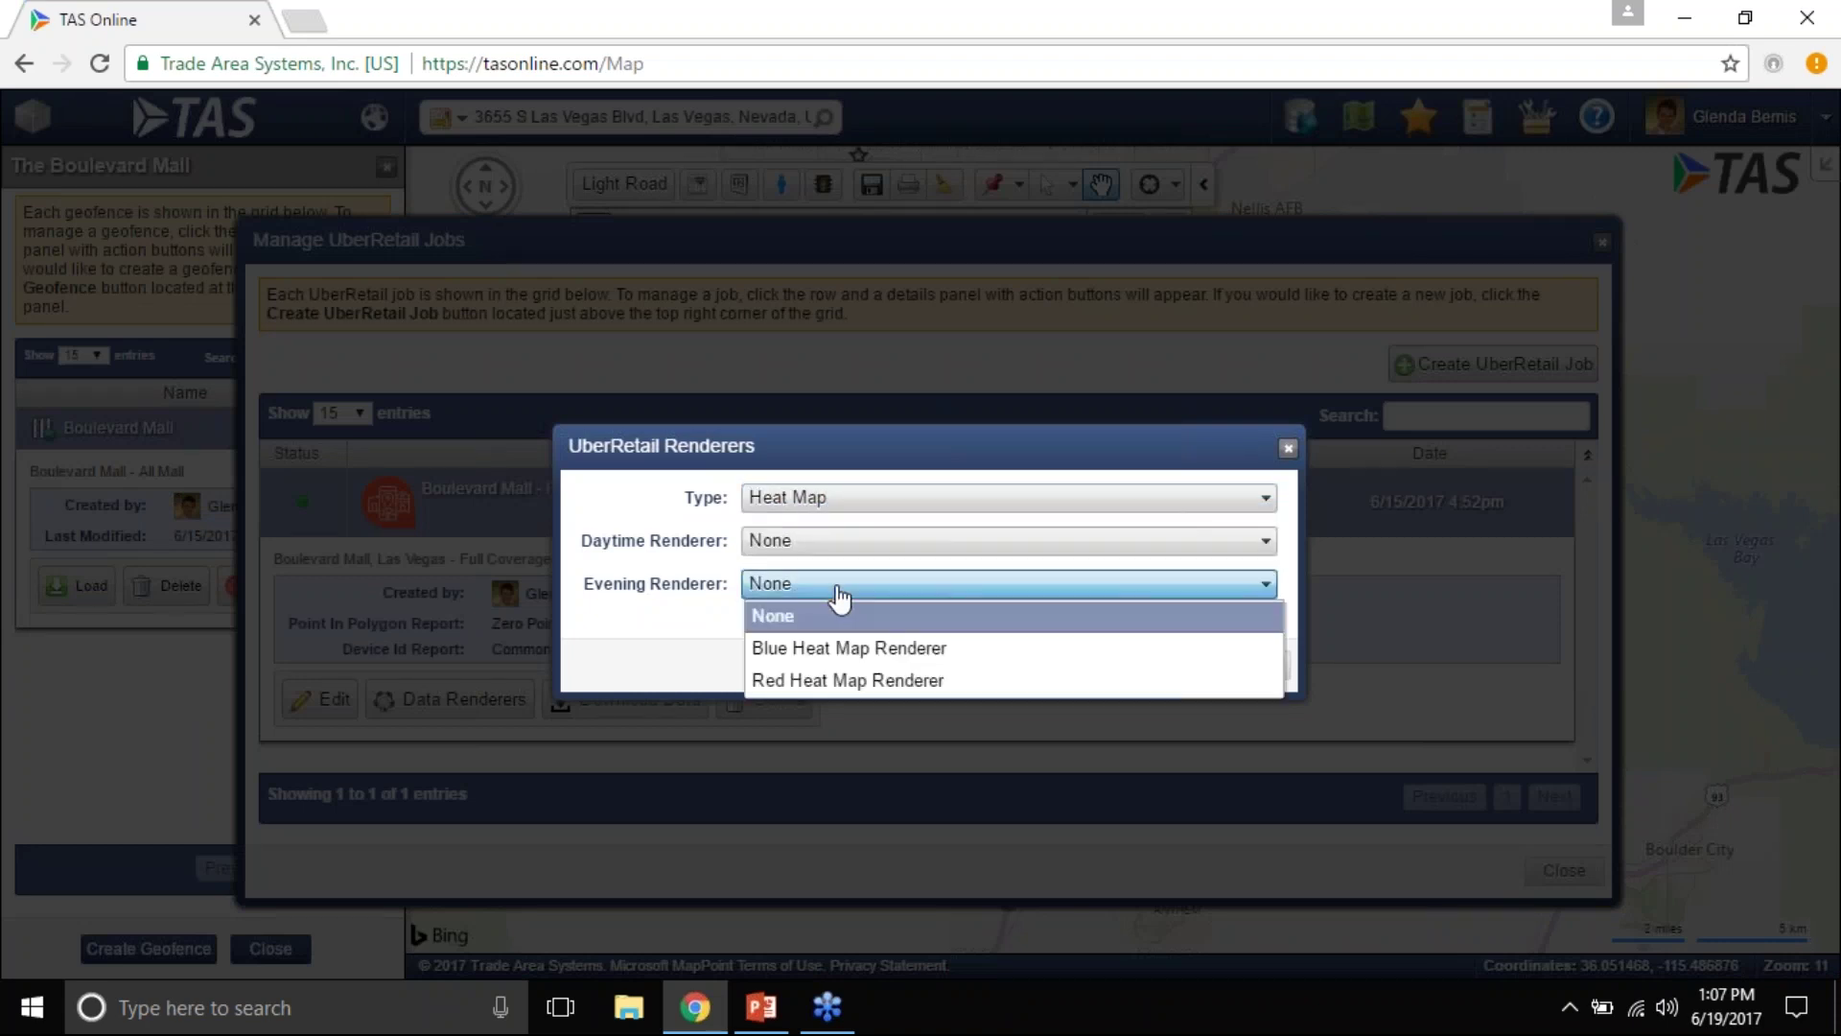
left_click(847, 683)
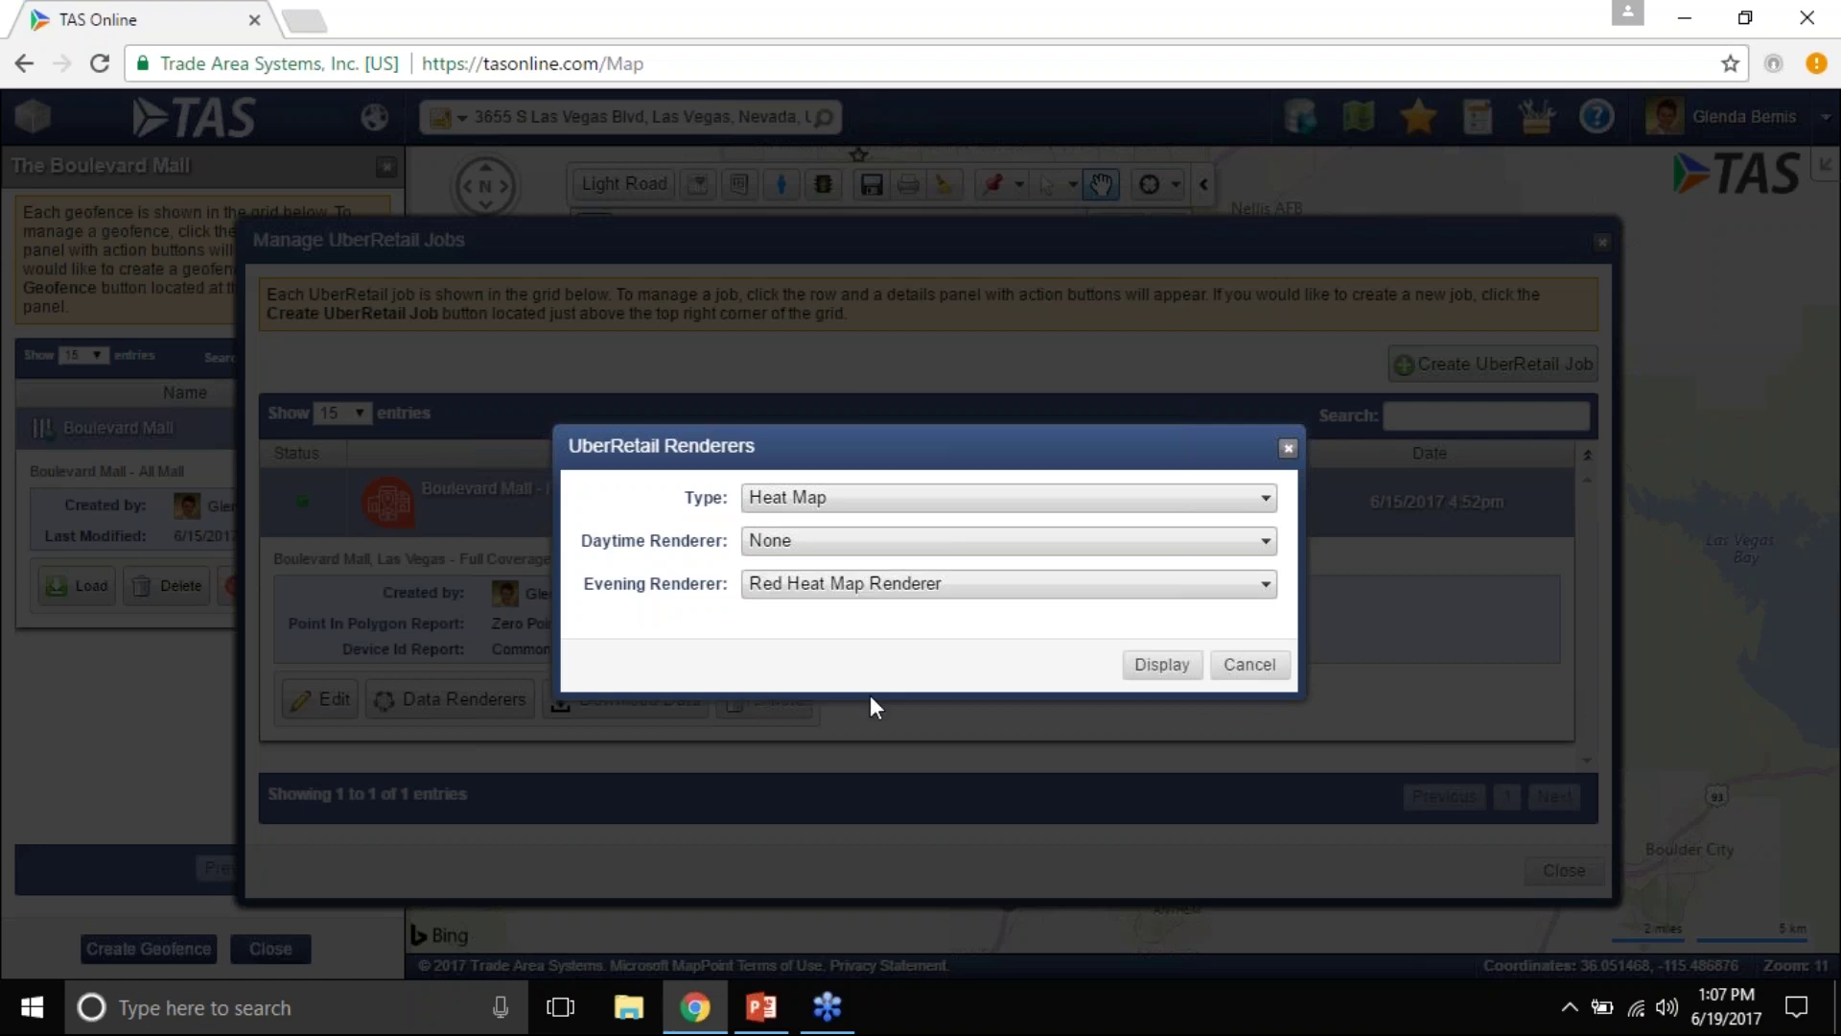
left_click(1160, 665)
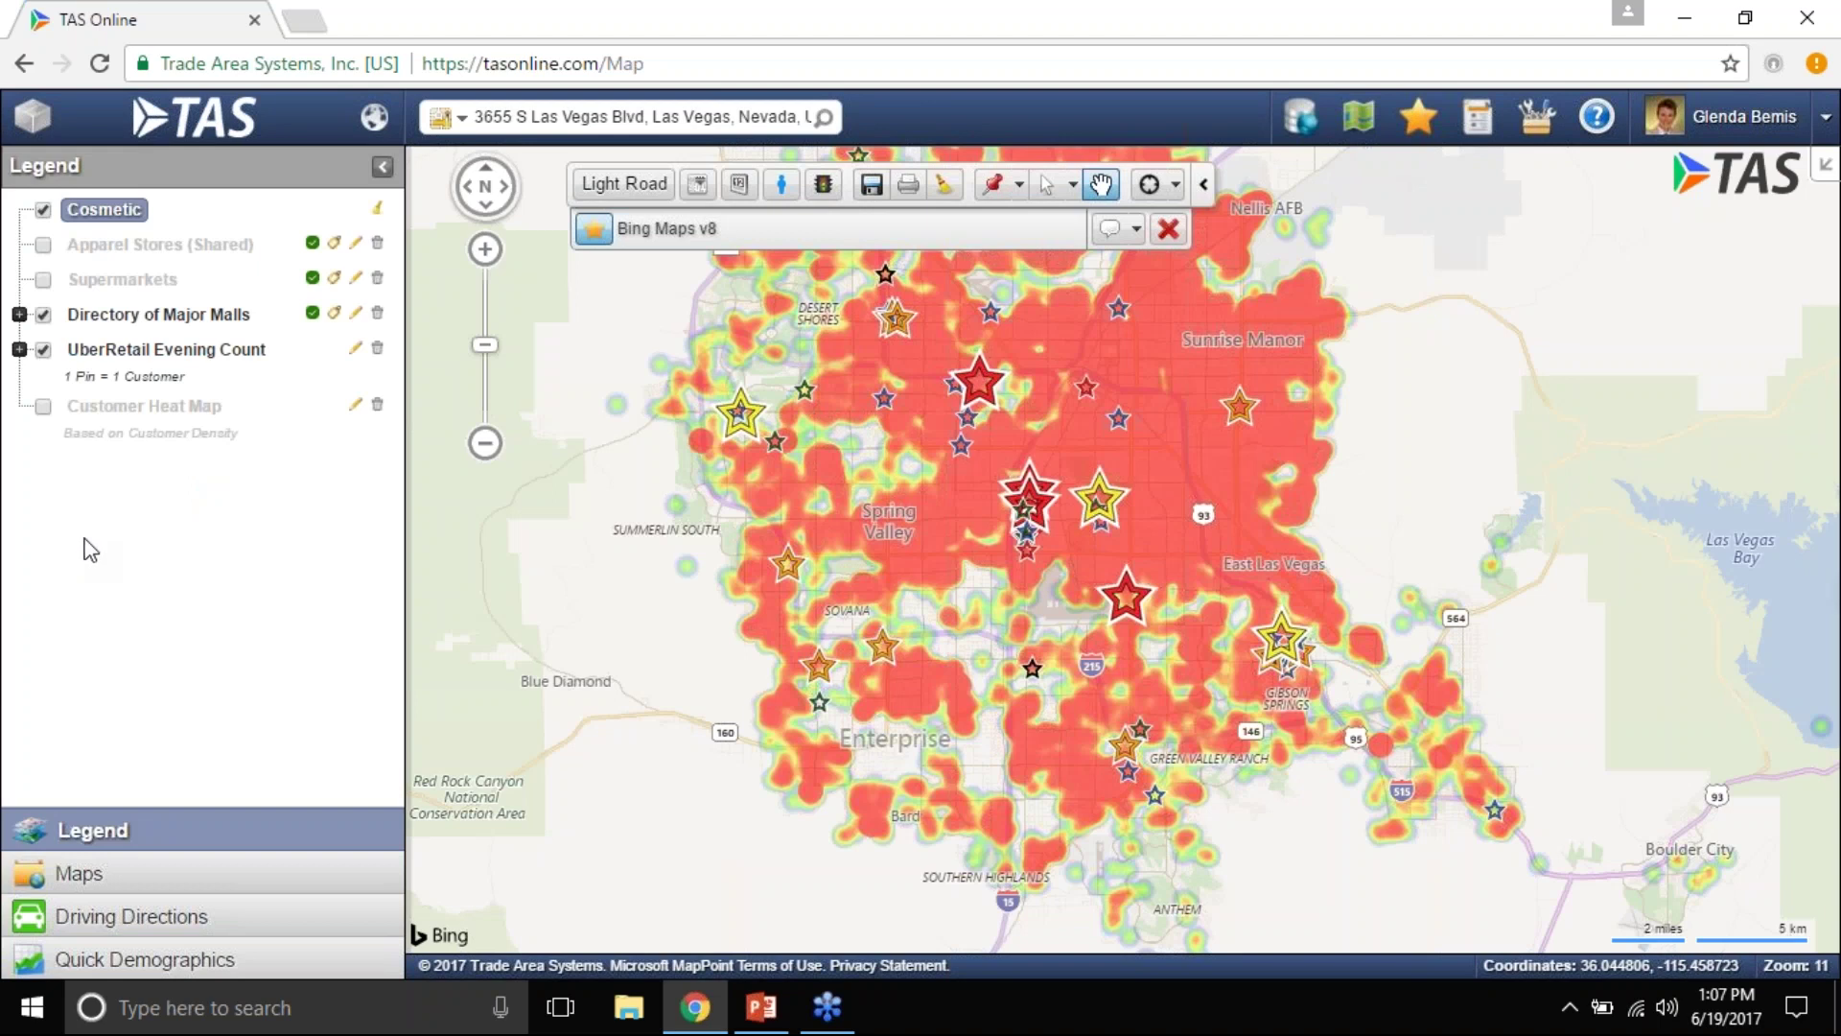
left_click(19, 350)
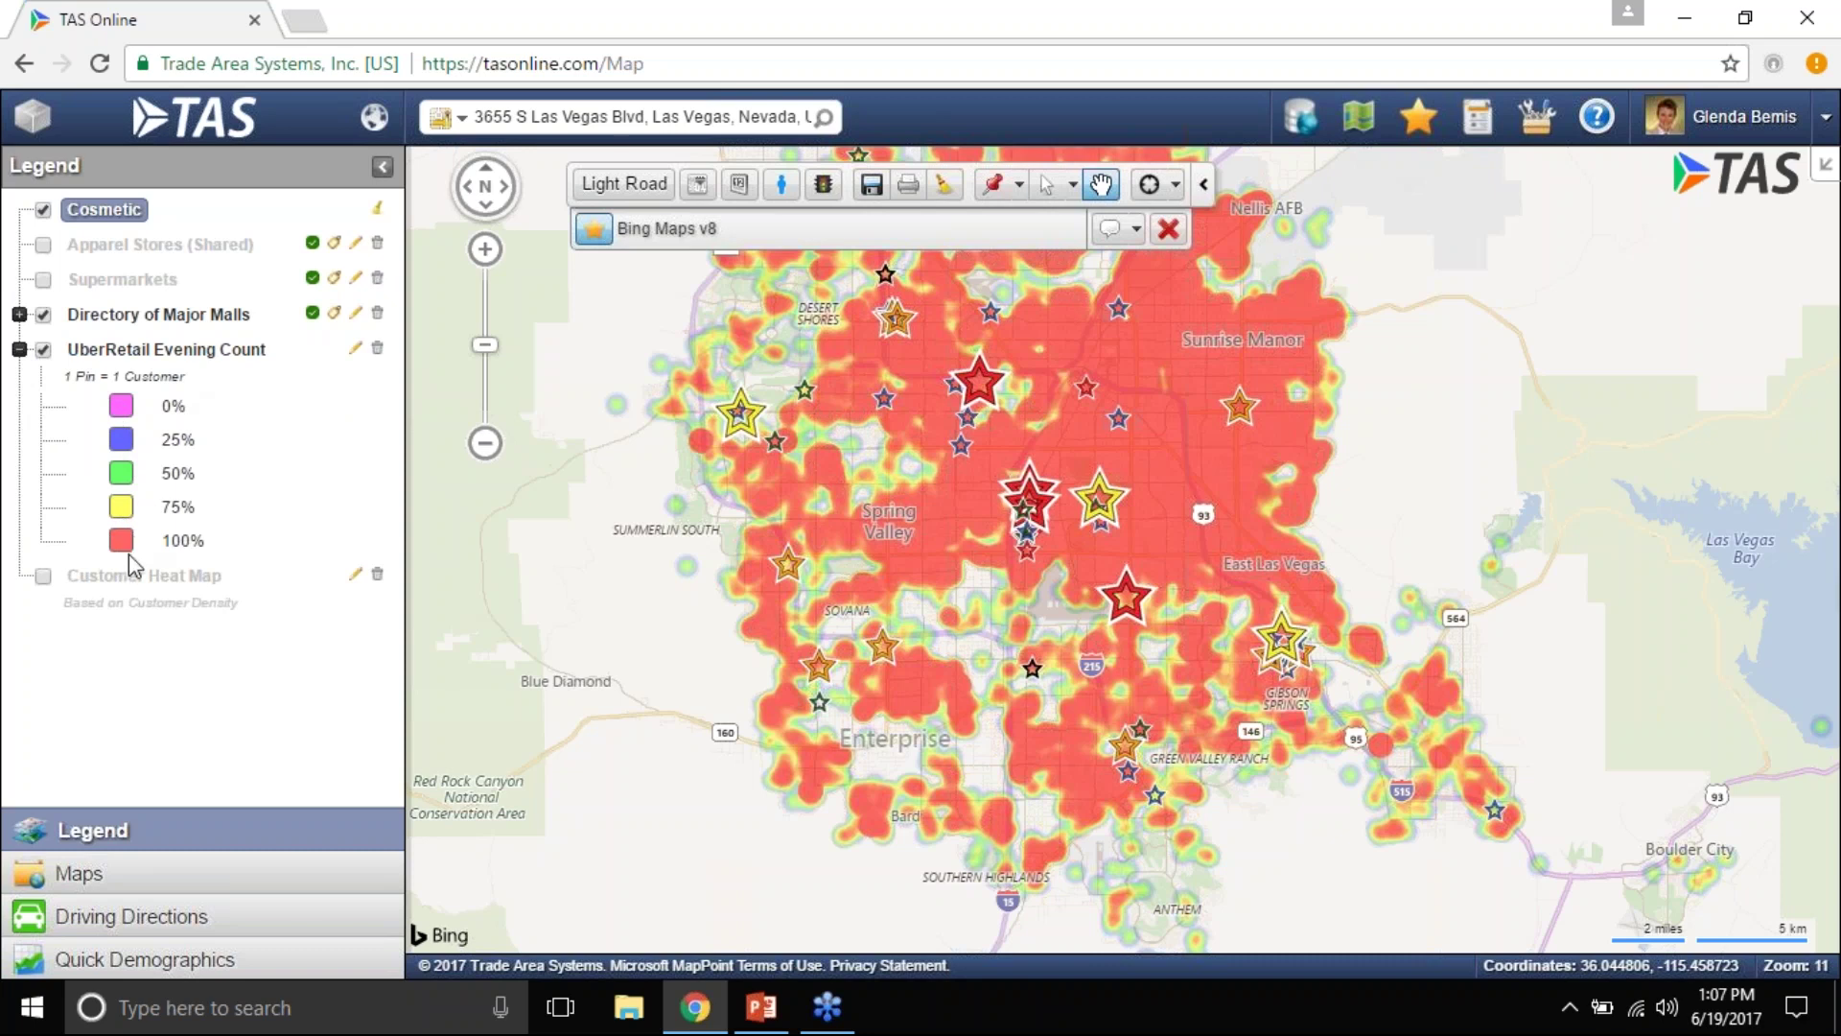
Swap the UberRetail Evening Count and malls layers for Supermarkets and Customer Heat Map, and expand the heat map's density legend.
left_click(43, 351)
left_click(43, 315)
left_click(43, 279)
left_click(43, 408)
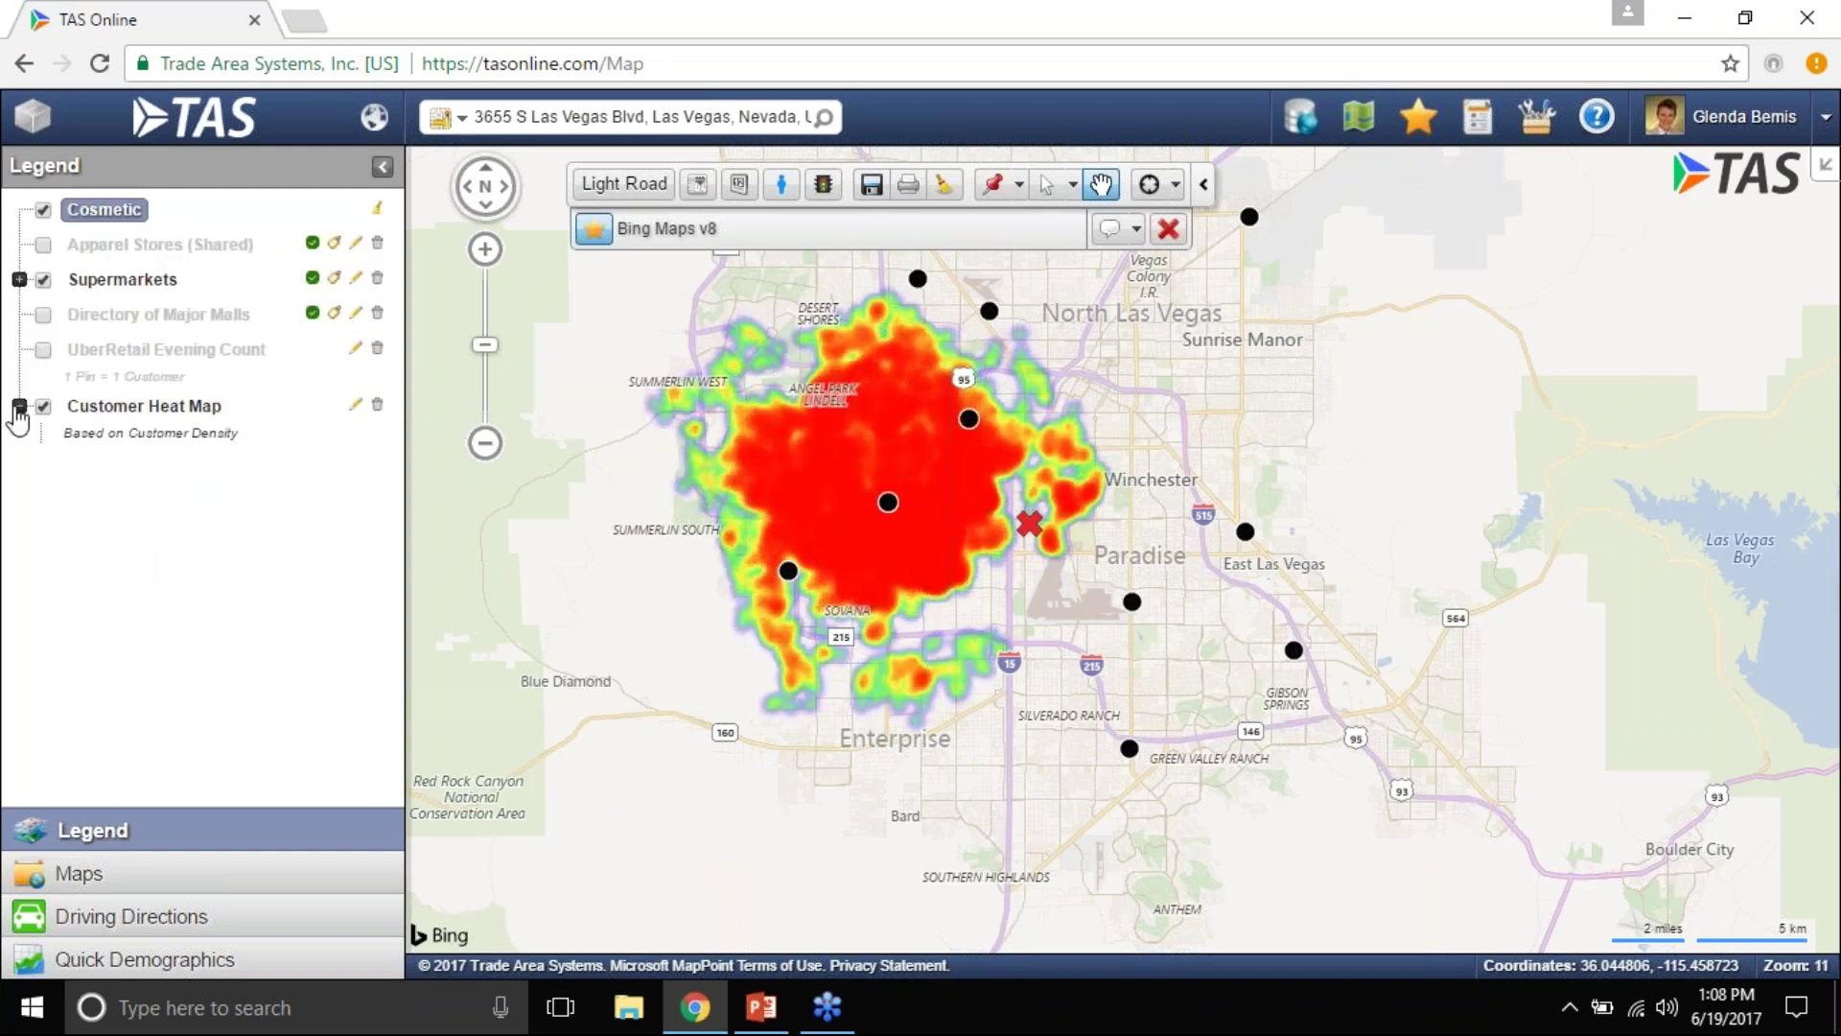
left_click(19, 407)
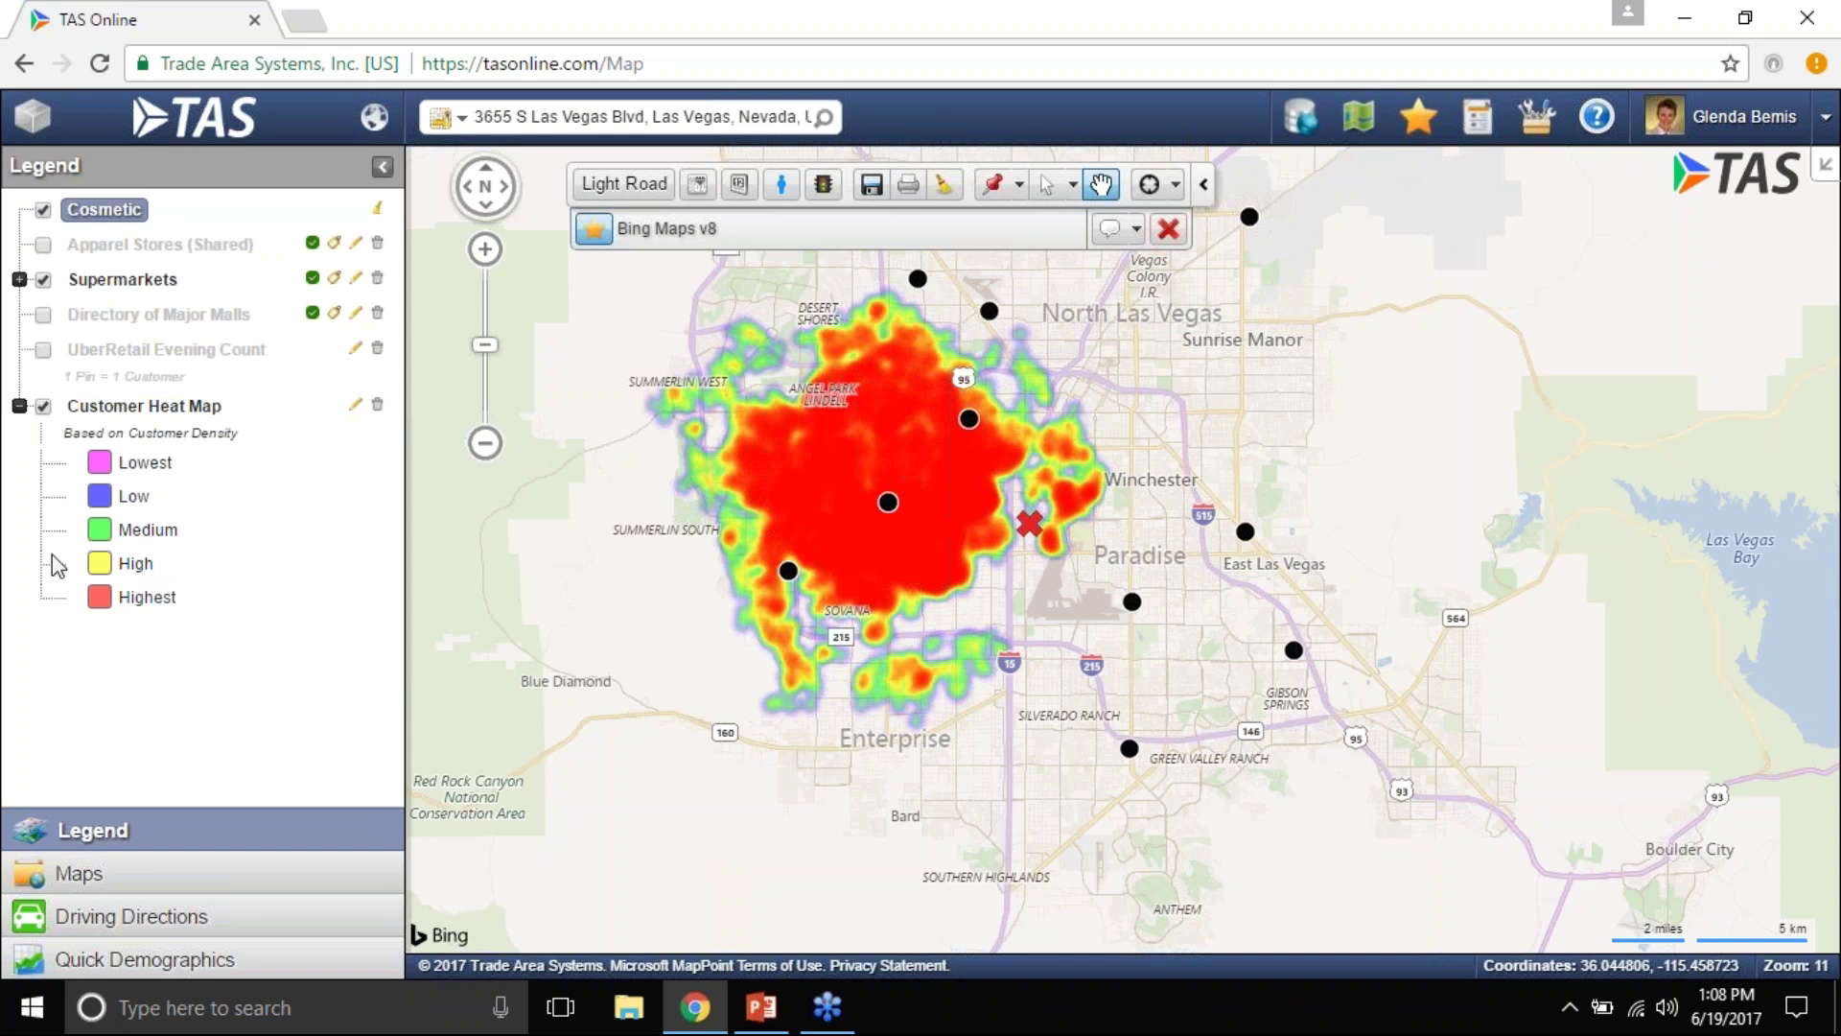
Replace the Customer Heat Map and Supermarkets layers with Apparel Stores (Shared) around the site, and list its store brands.
left_click(44, 406)
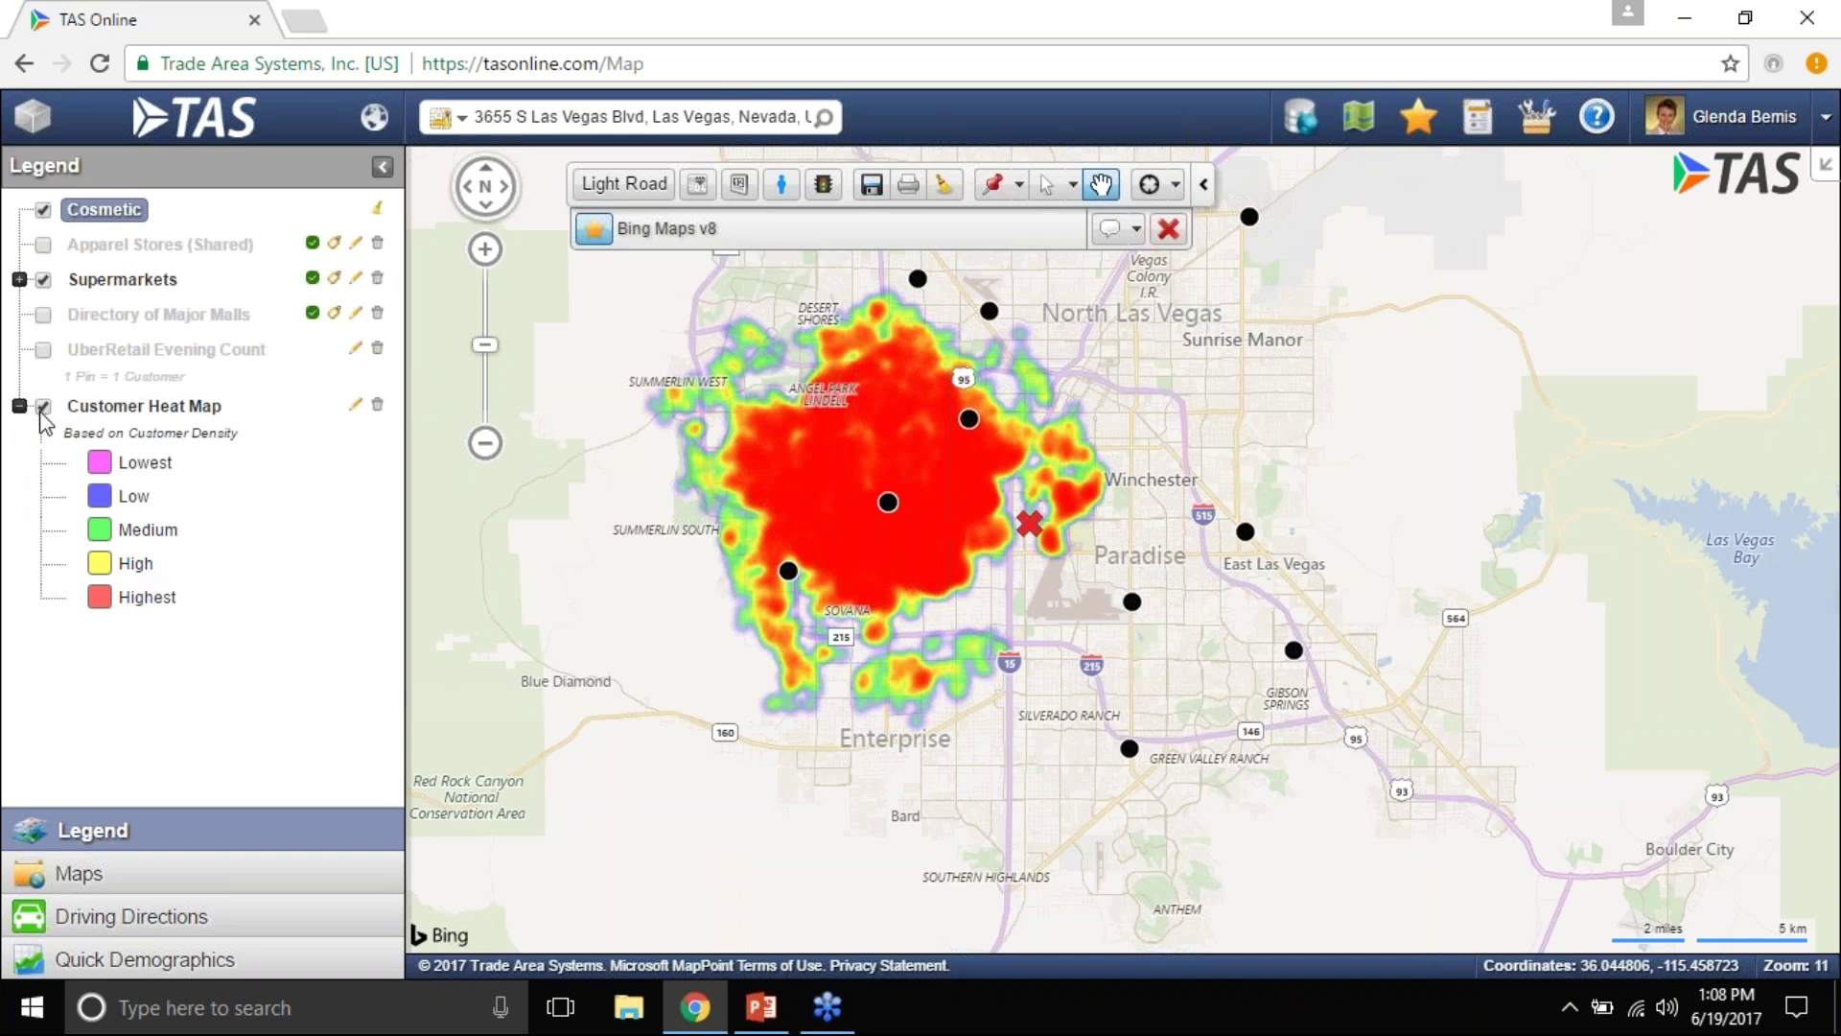
left_click(44, 279)
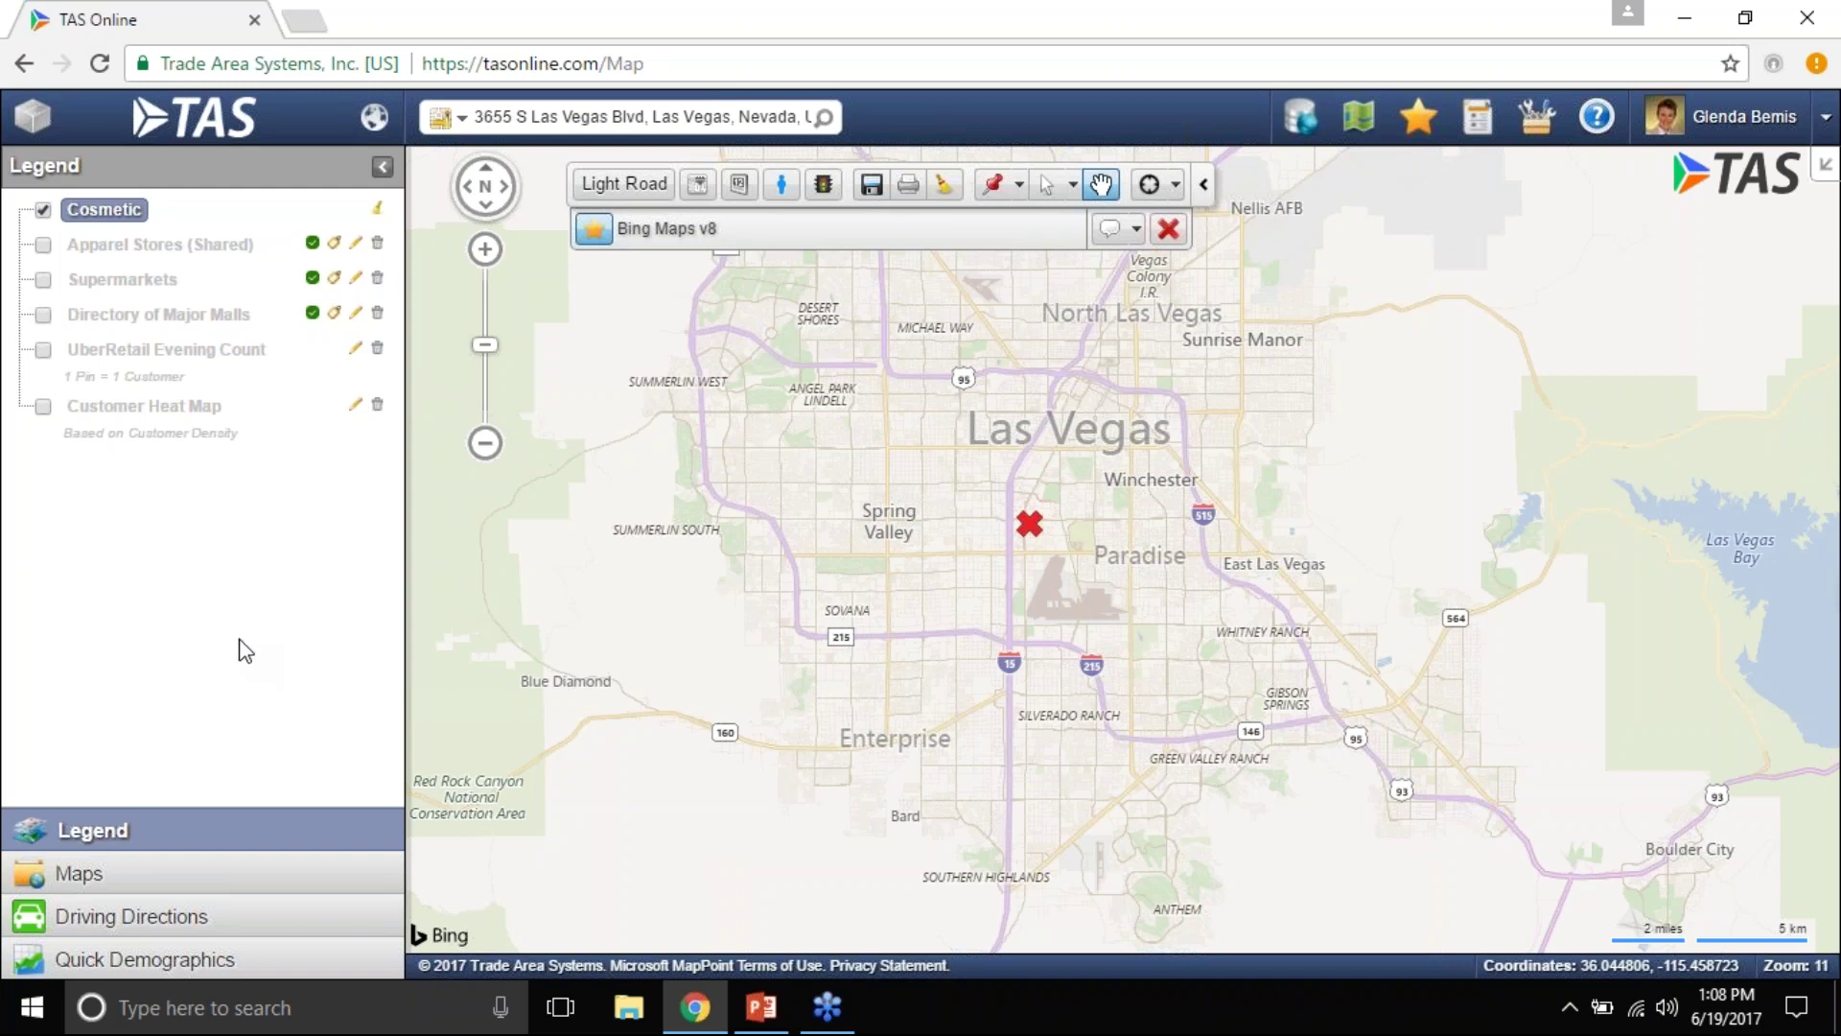
scroll(1070, 465, "up", 1)
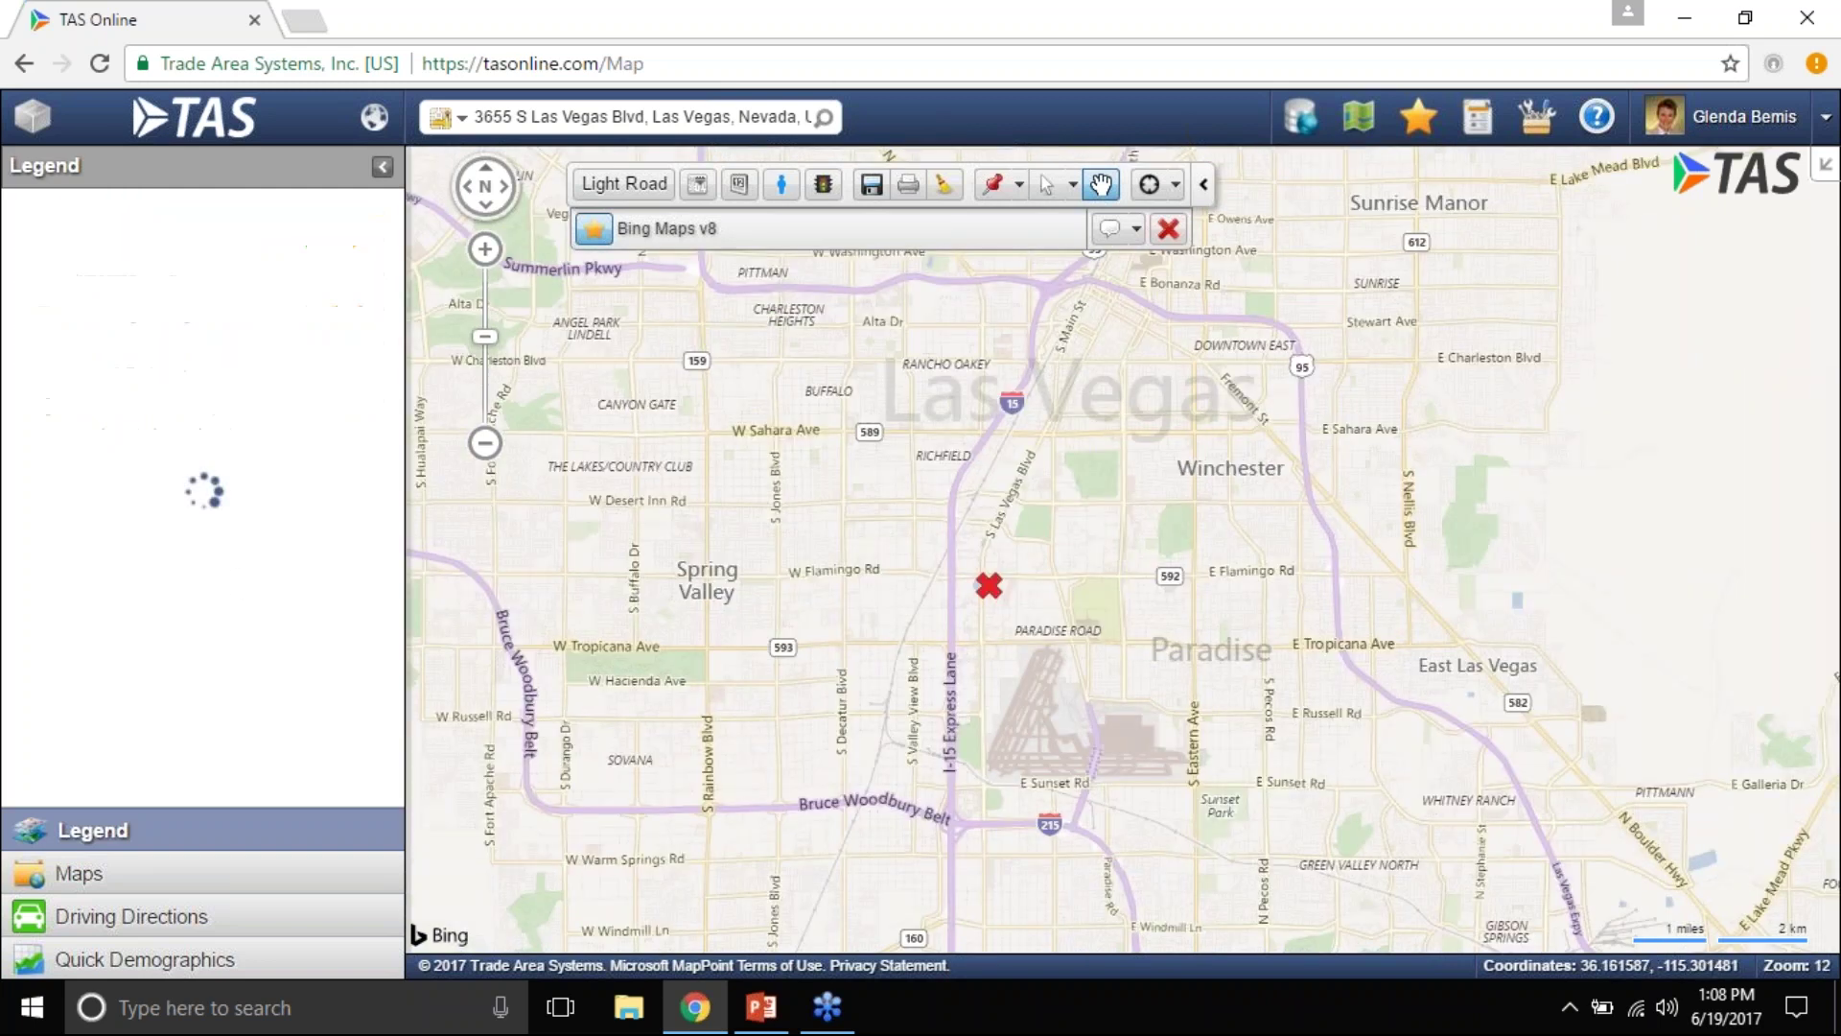
scroll(1030, 518, "up", 1)
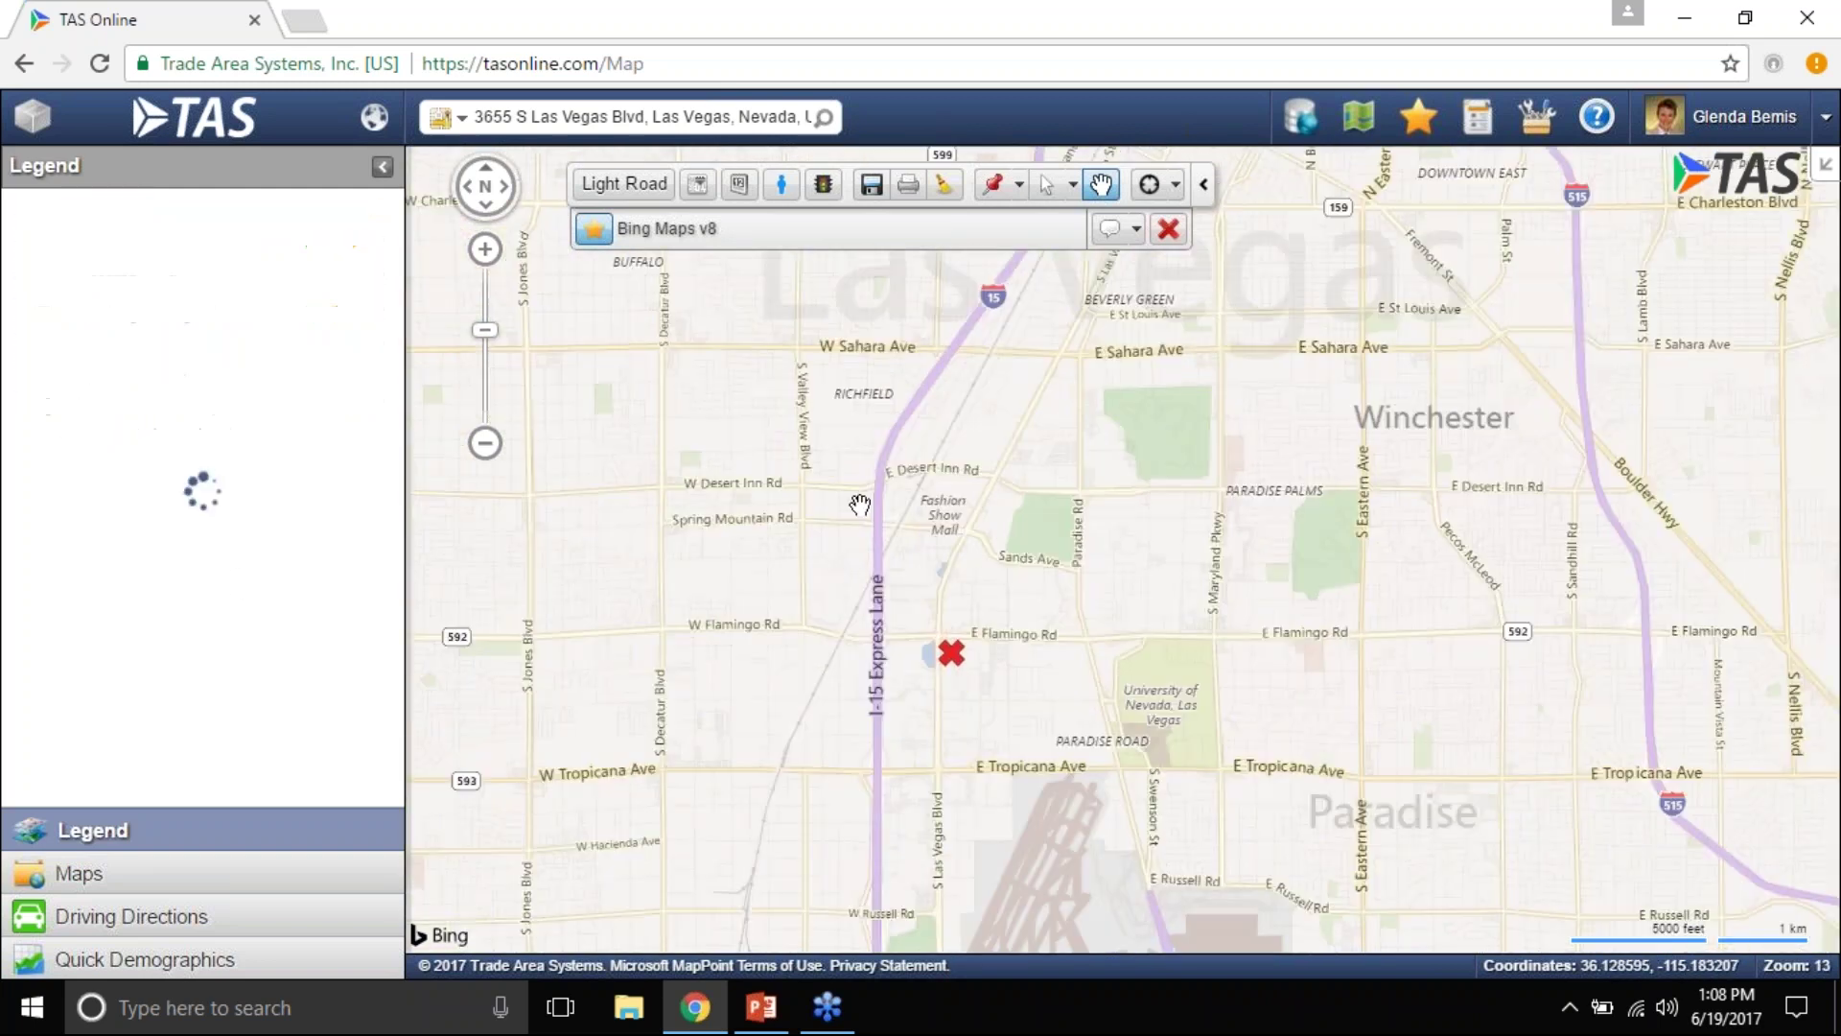
scroll(859, 504, "up", 1)
left_click(43, 245)
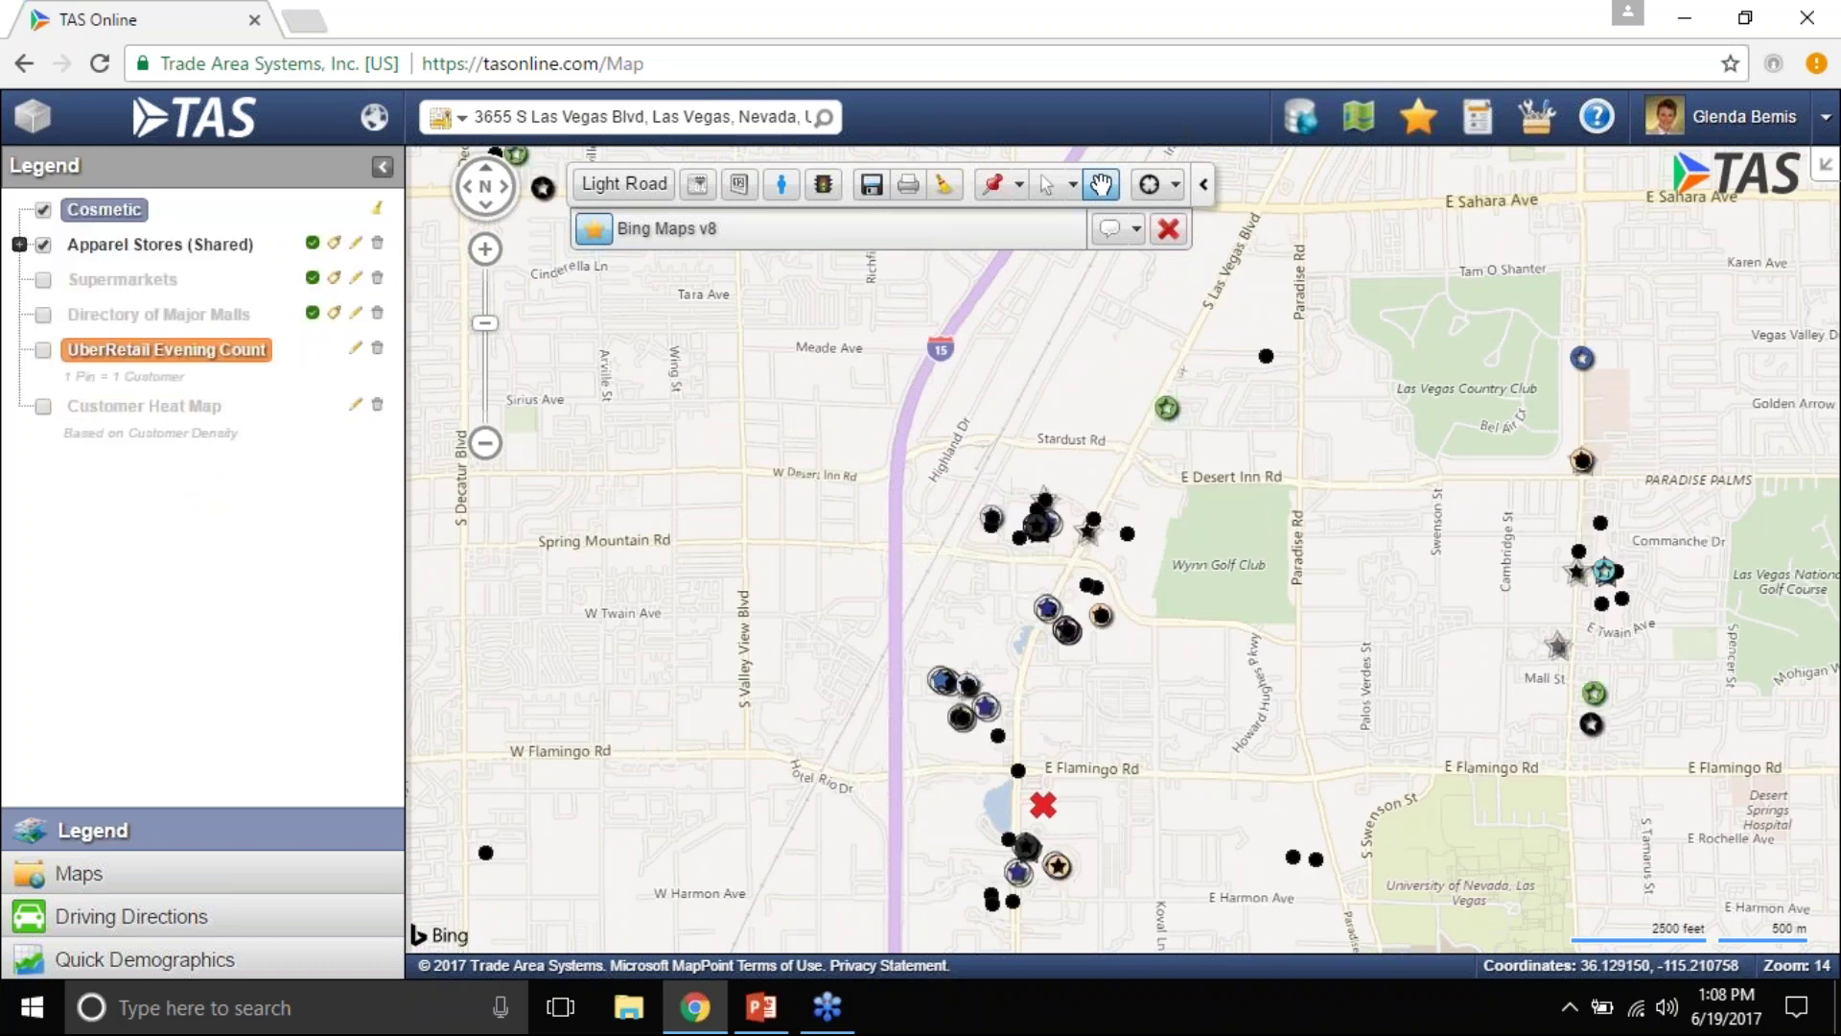
left_click(19, 244)
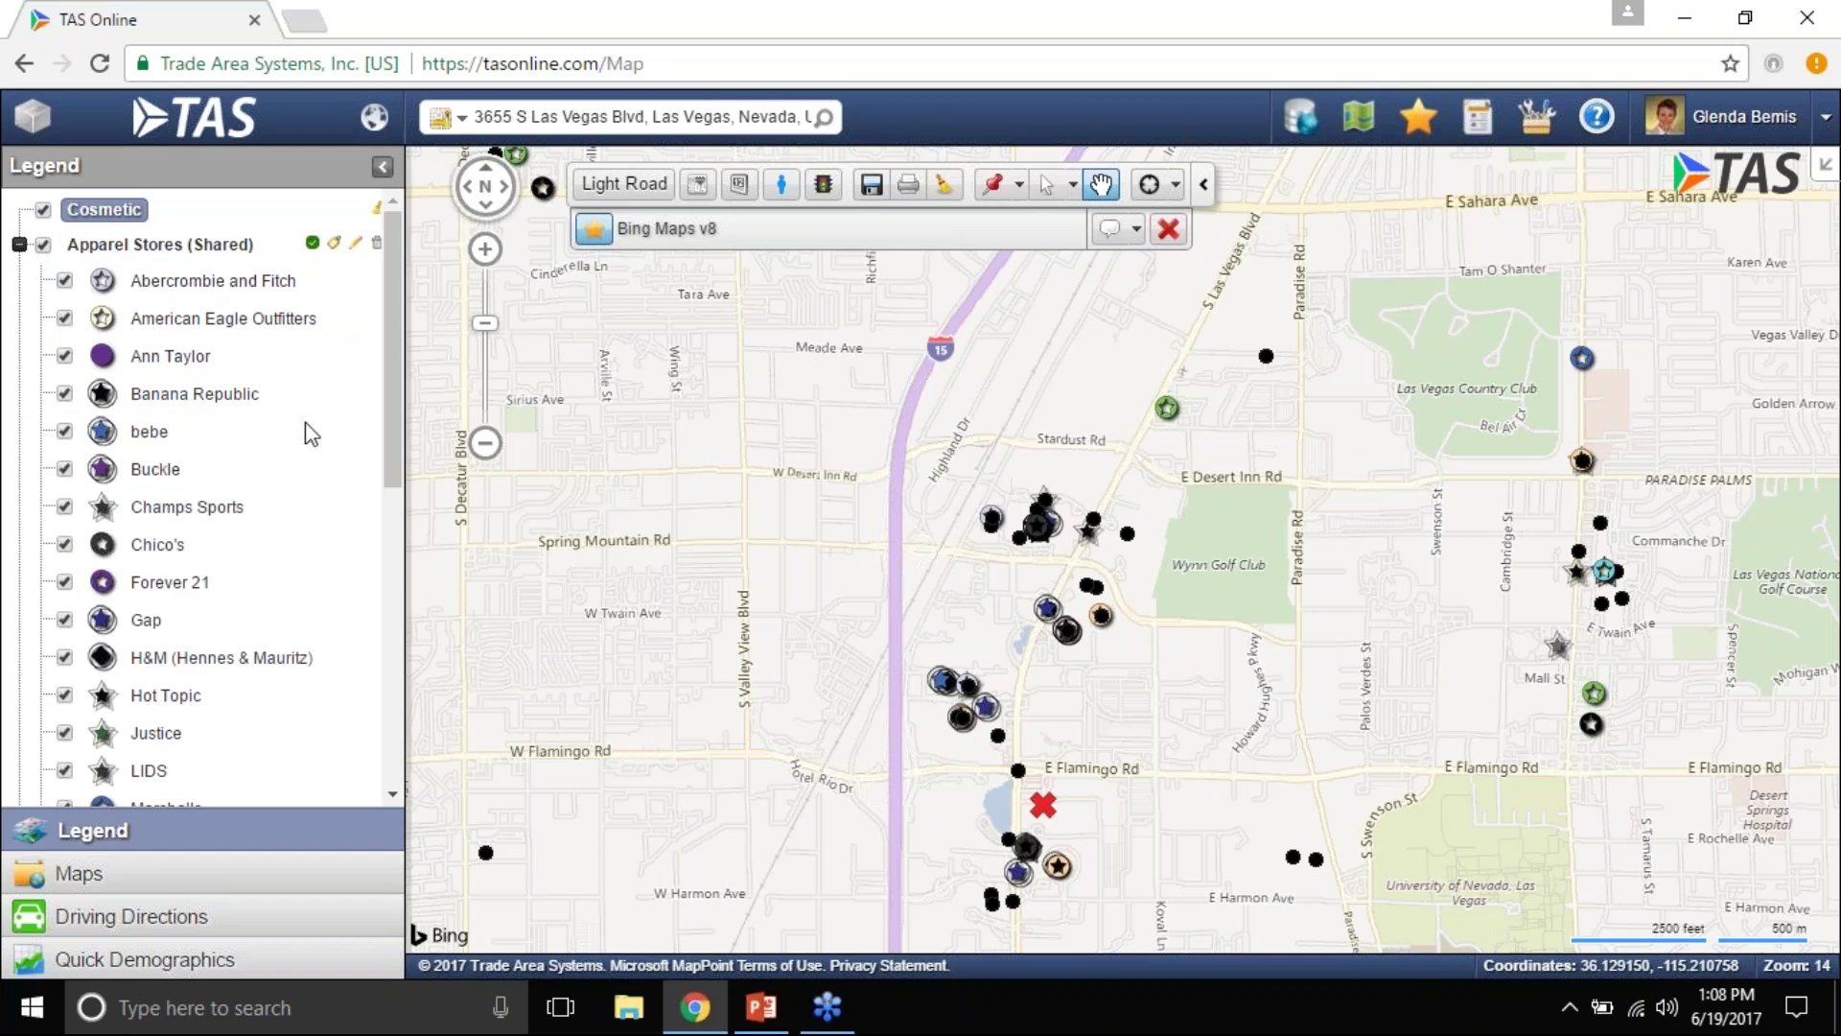
mouse_move(388, 359)
left_mouse_down()
mouse_move(361, 596)
mouse_move(365, 370)
left_mouse_up()
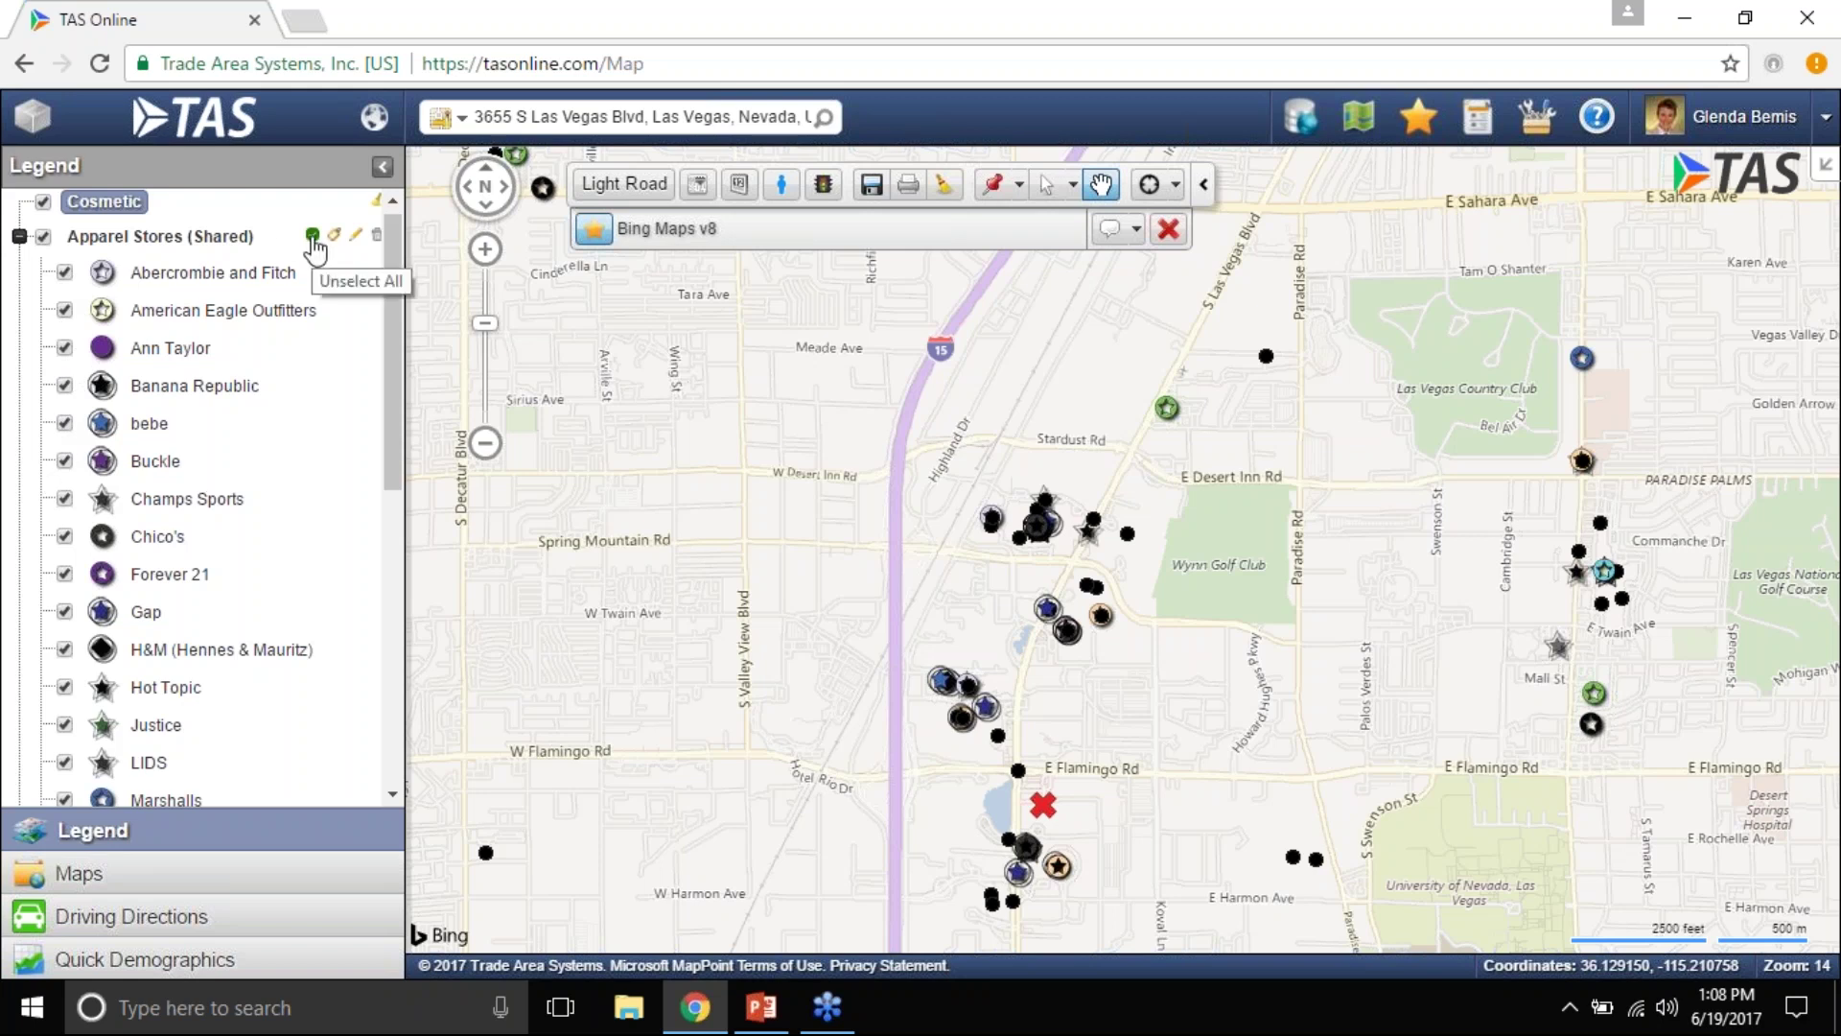
Limit the Apparel Stores layer to the Gap and H&M (Hennes & Mauritz) brands and collapse its brand list.
left_click(312, 234)
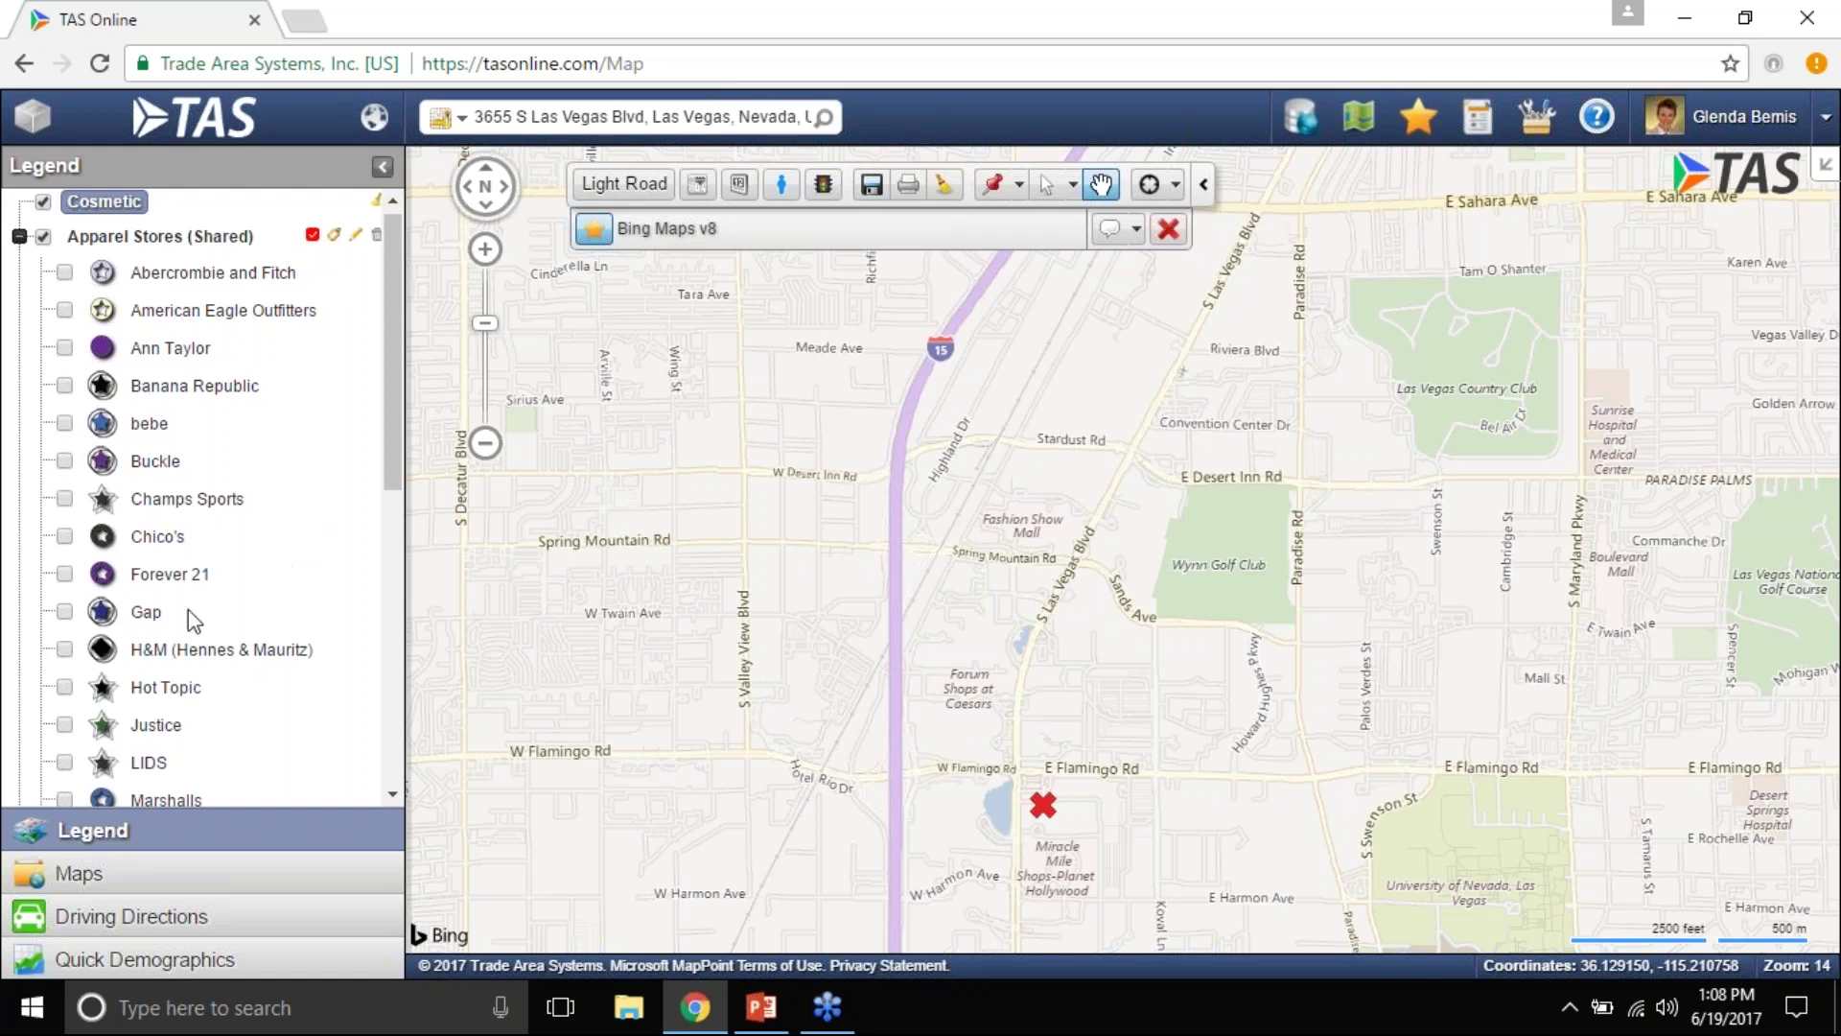
left_click(65, 612)
left_click(65, 649)
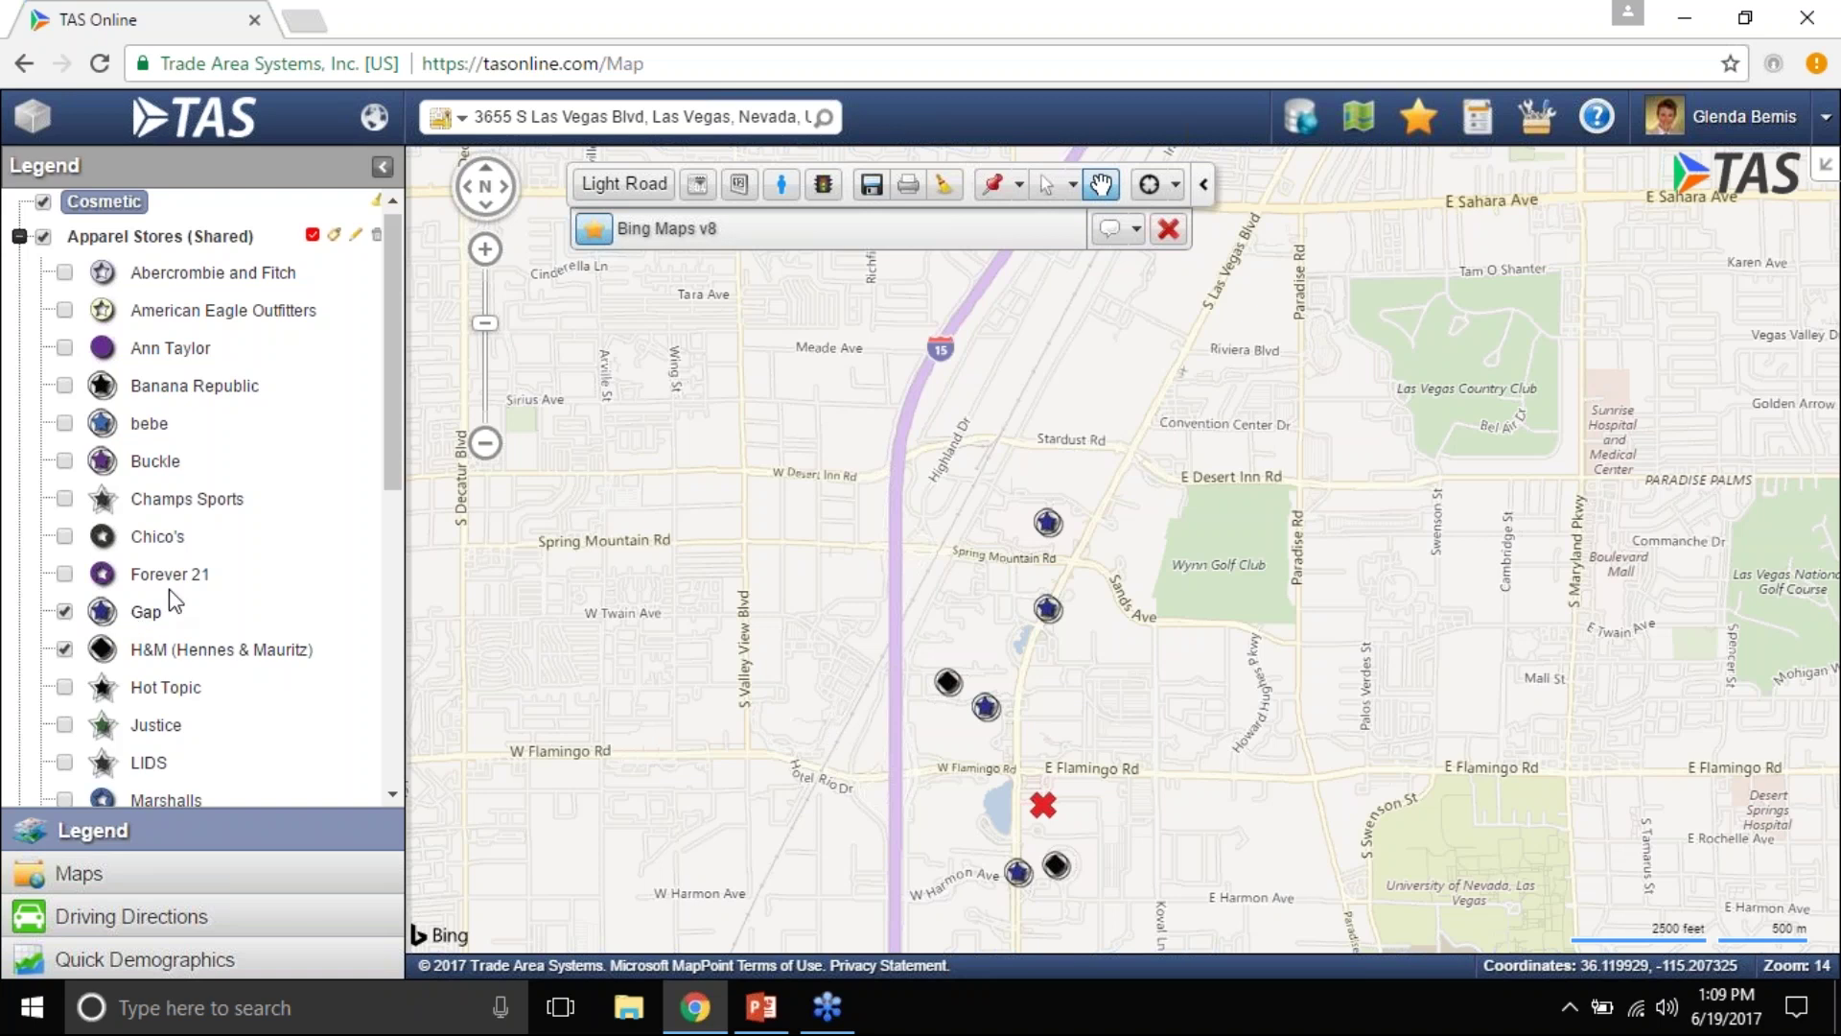
left_click(19, 237)
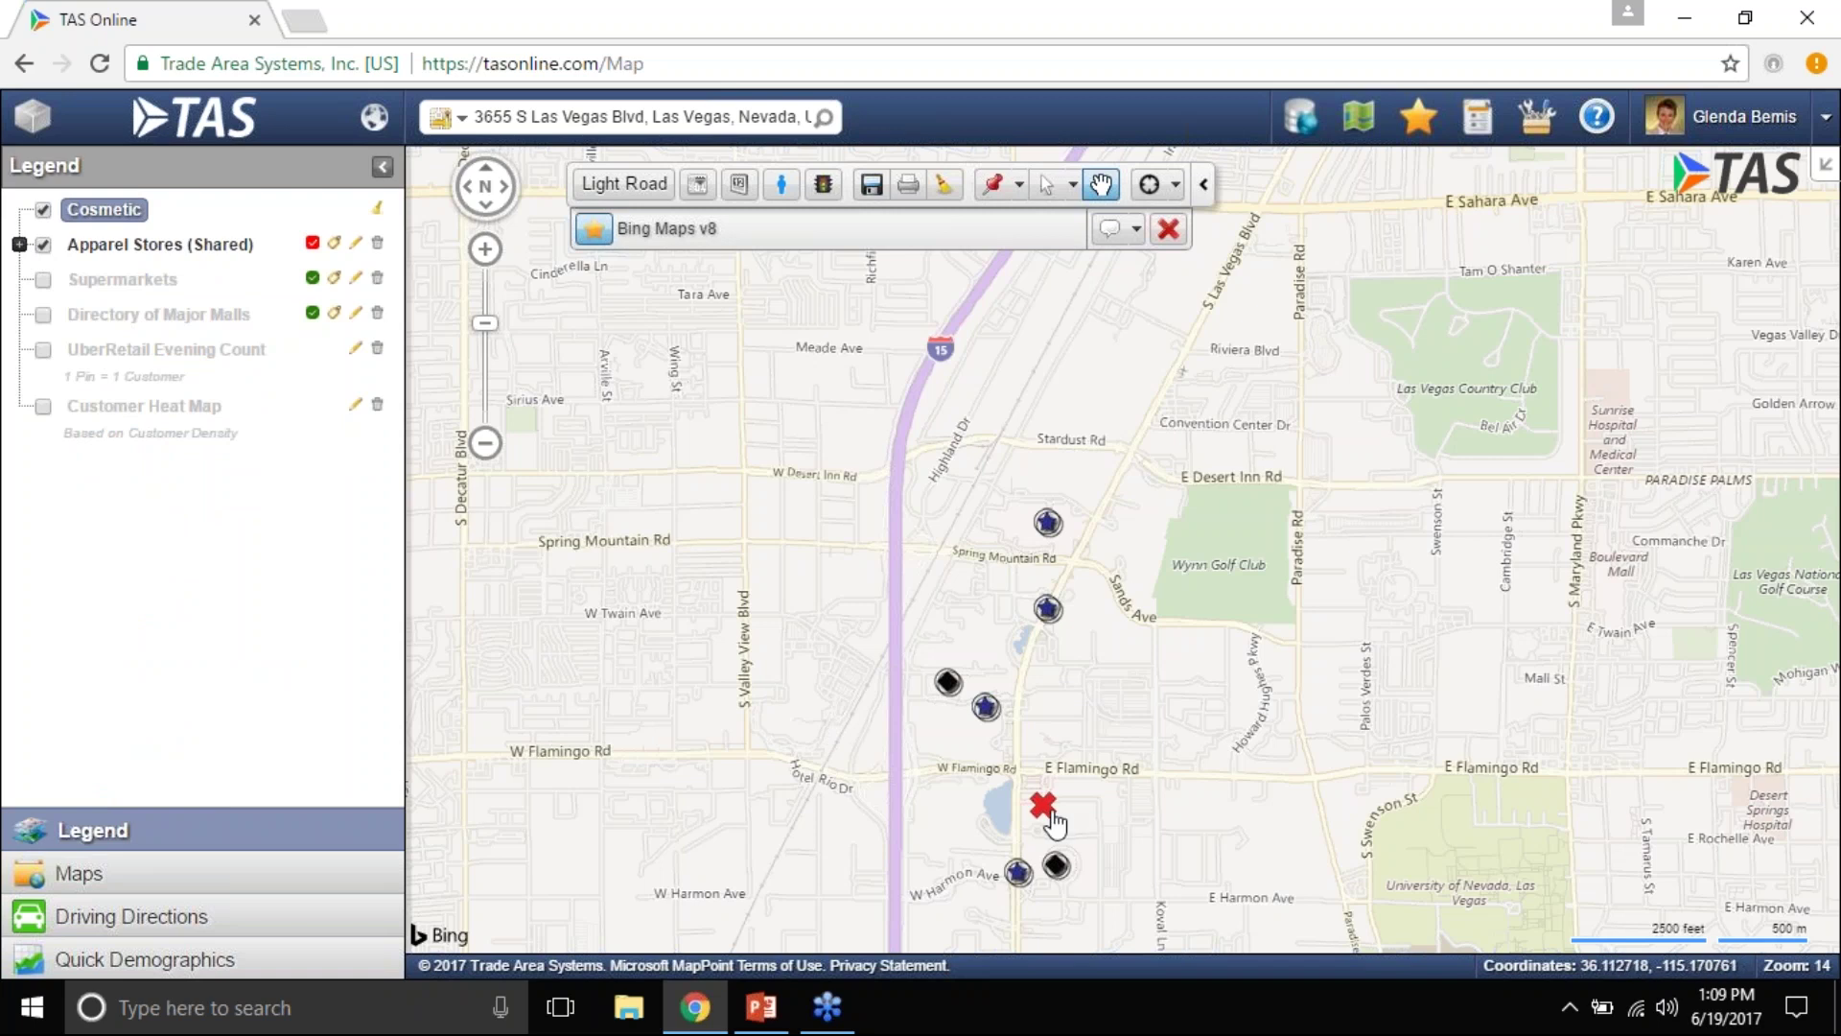
Create 1 mile and 5 mile radius trade areas around the Gap store on S Las Vegas Blvd near Sands Ave.
left_click(1055, 610)
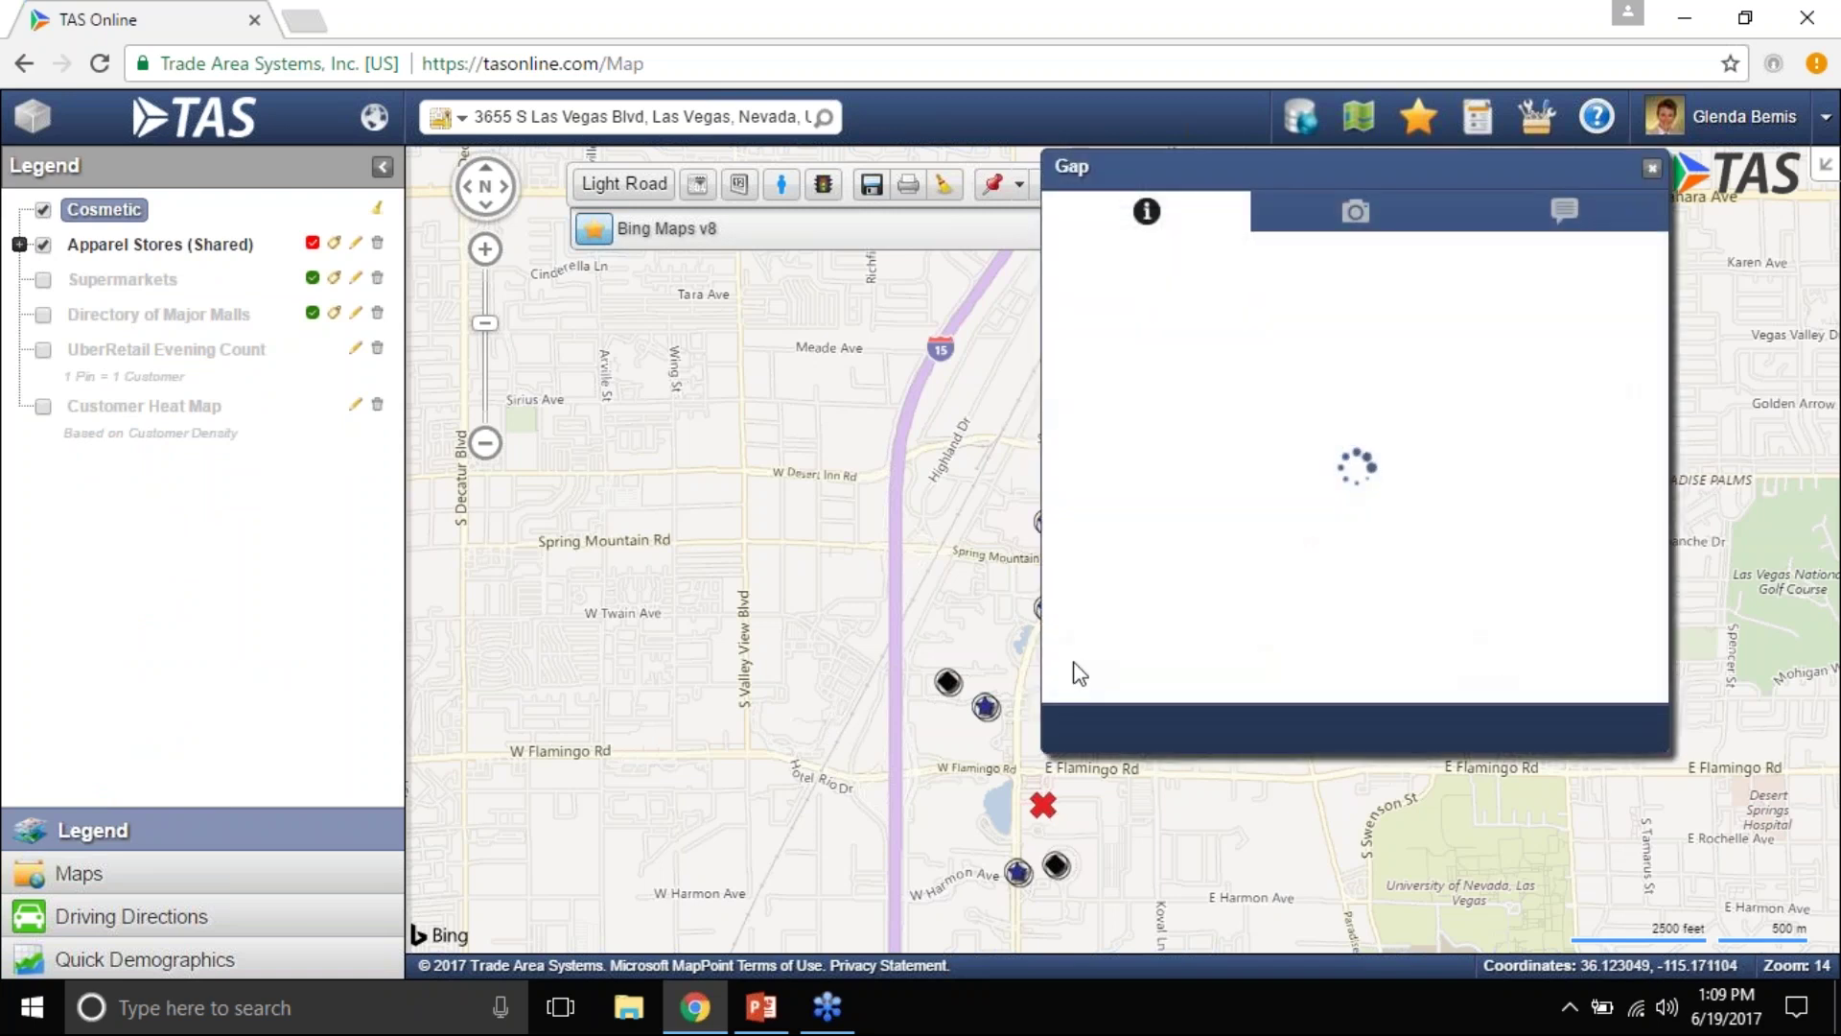
left_click(1066, 752)
left_click(1190, 802)
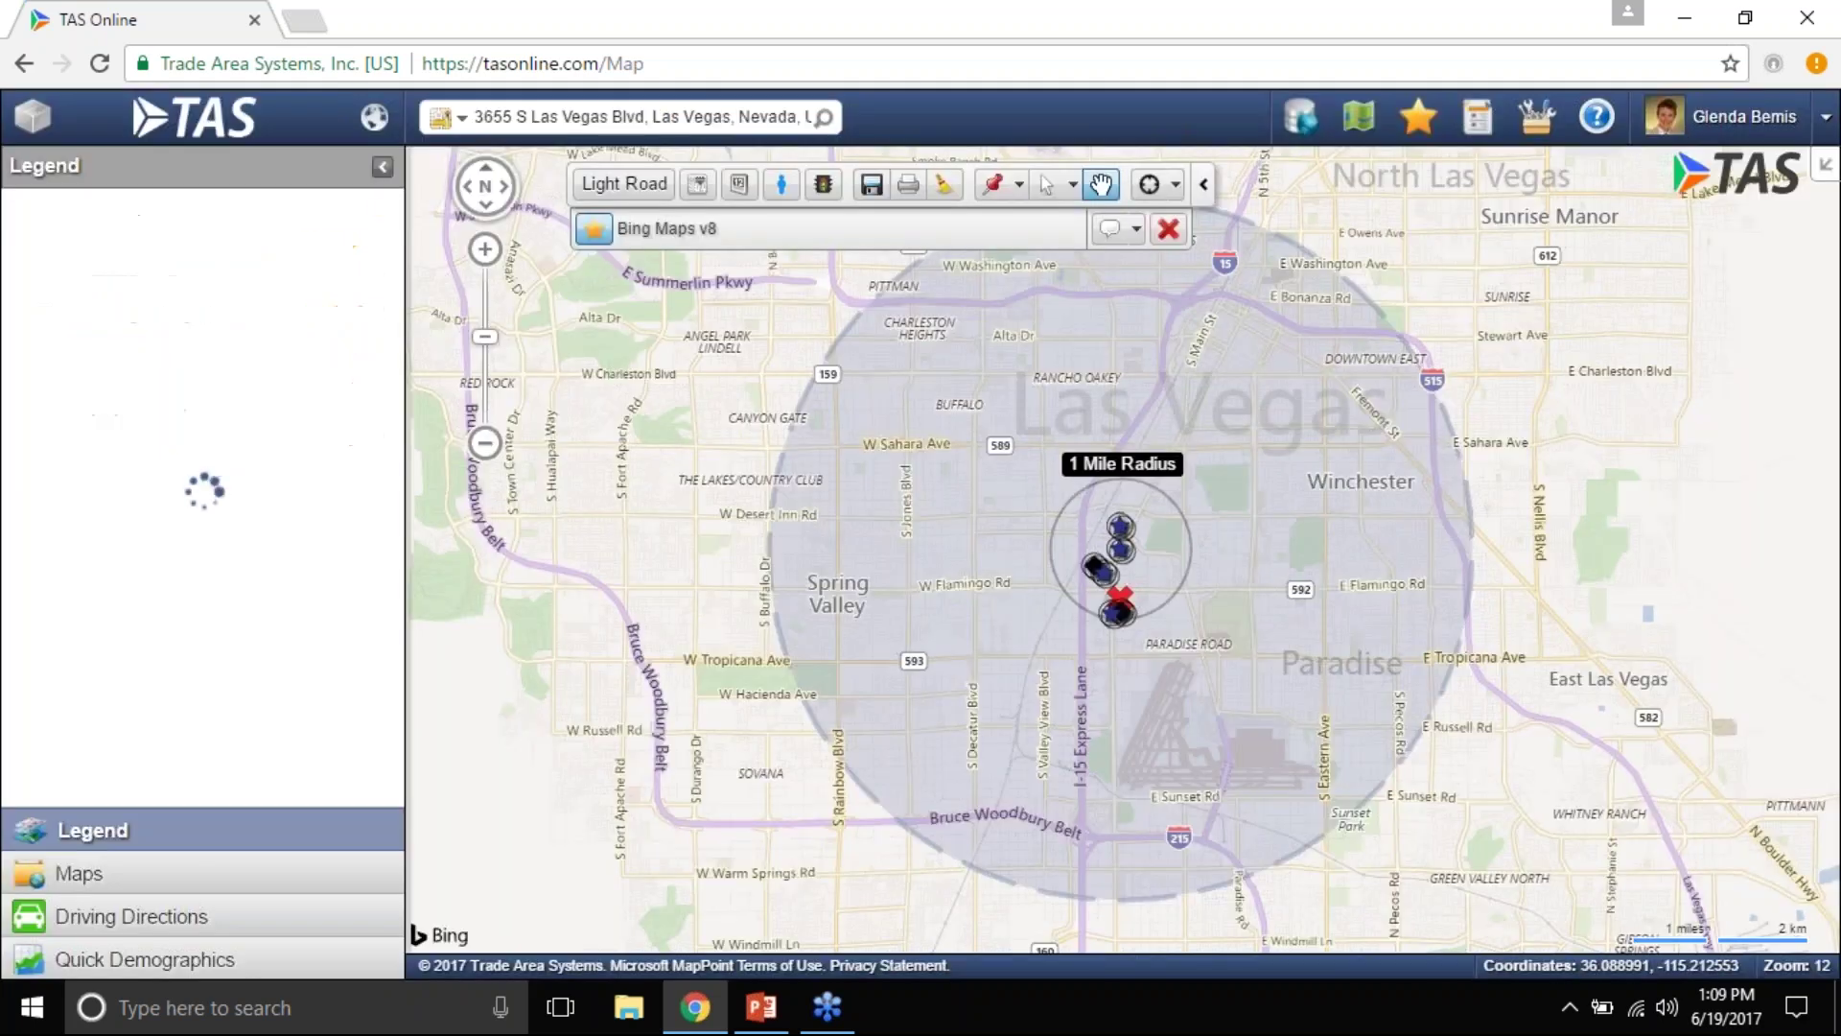
Examine the Quick Demographics ethnicity report for the 1 Mile Radius trade area, including its percentage table.
left_click(144, 959)
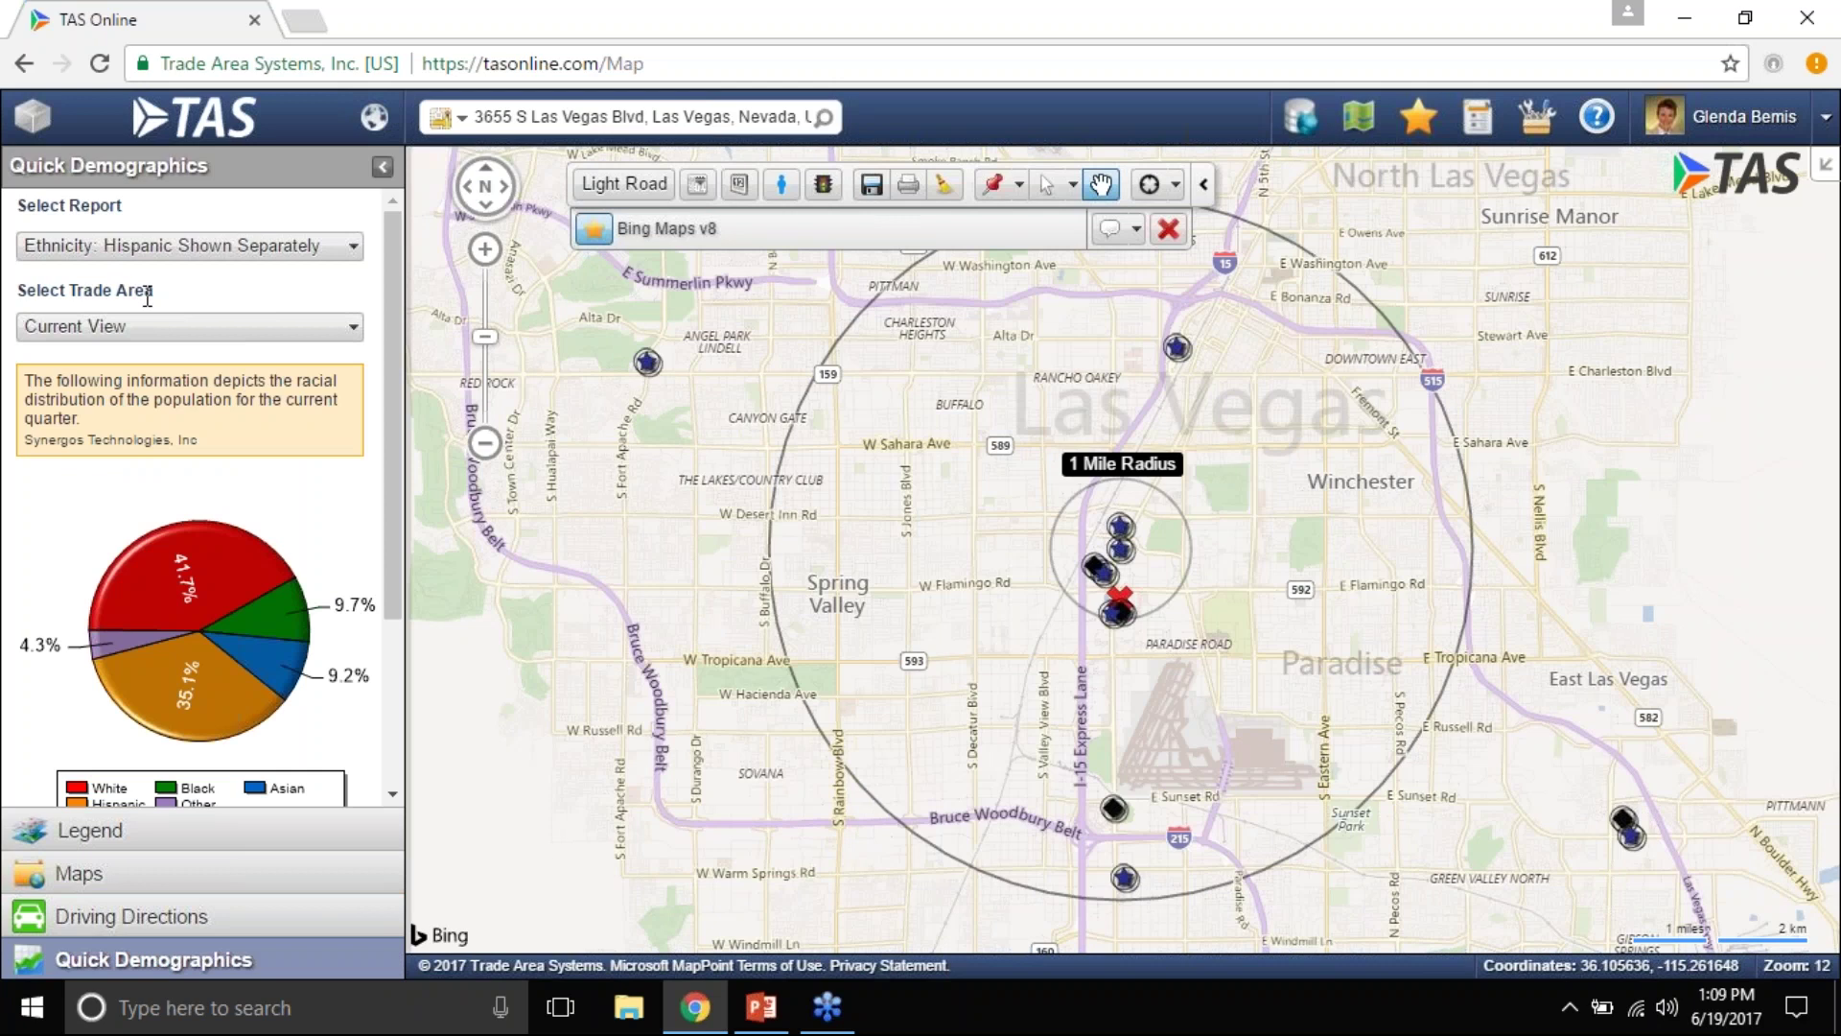
left_click(285, 336)
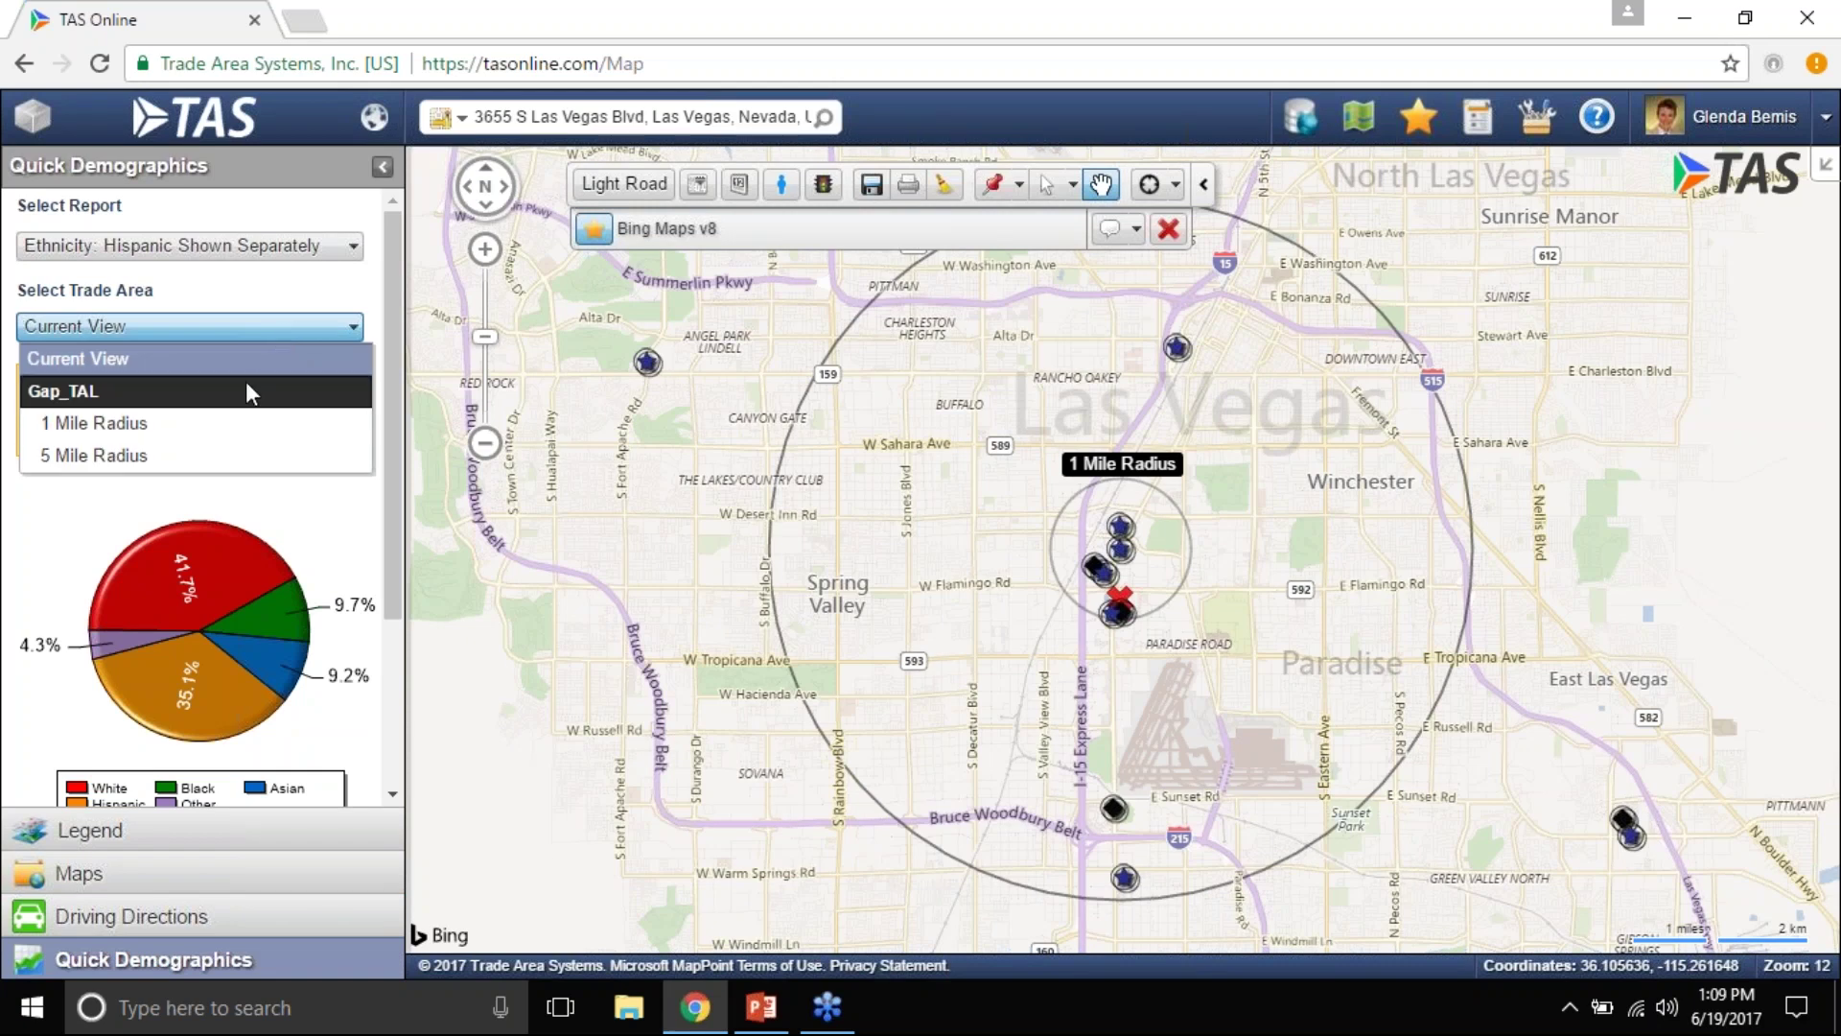
left_click(240, 423)
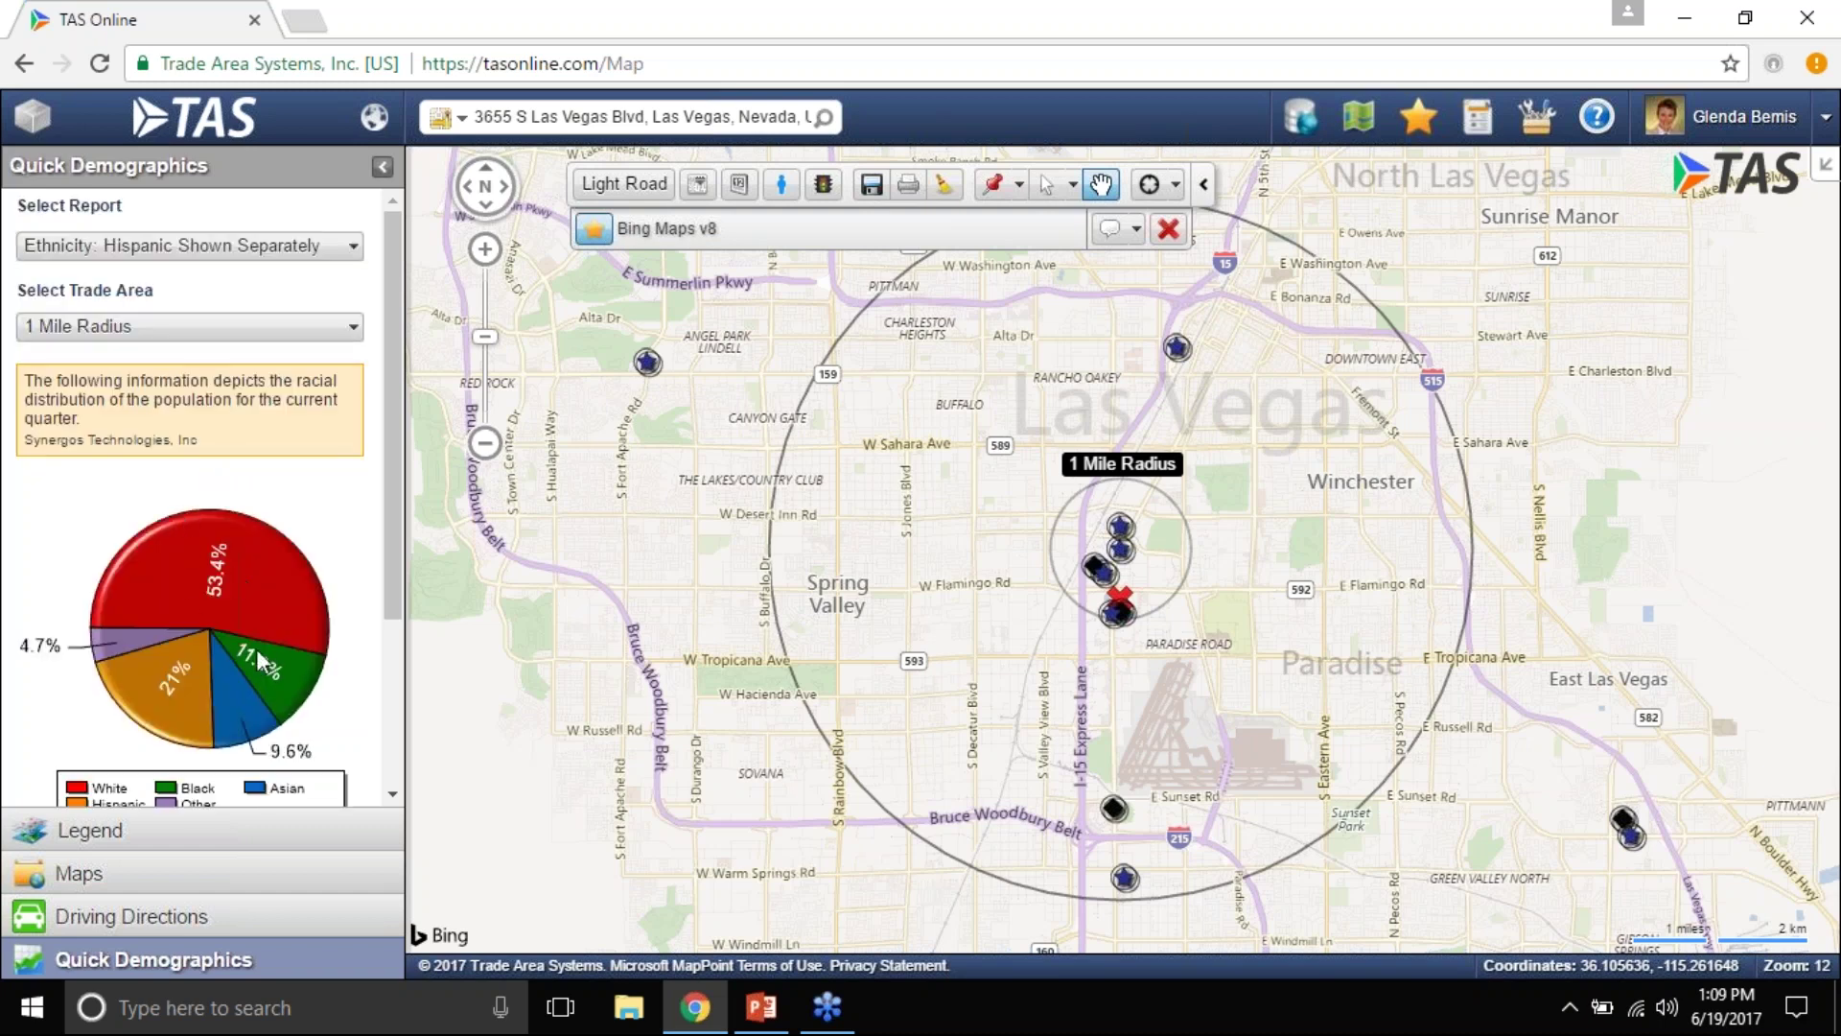
left_click_drag(392, 499, 373, 707)
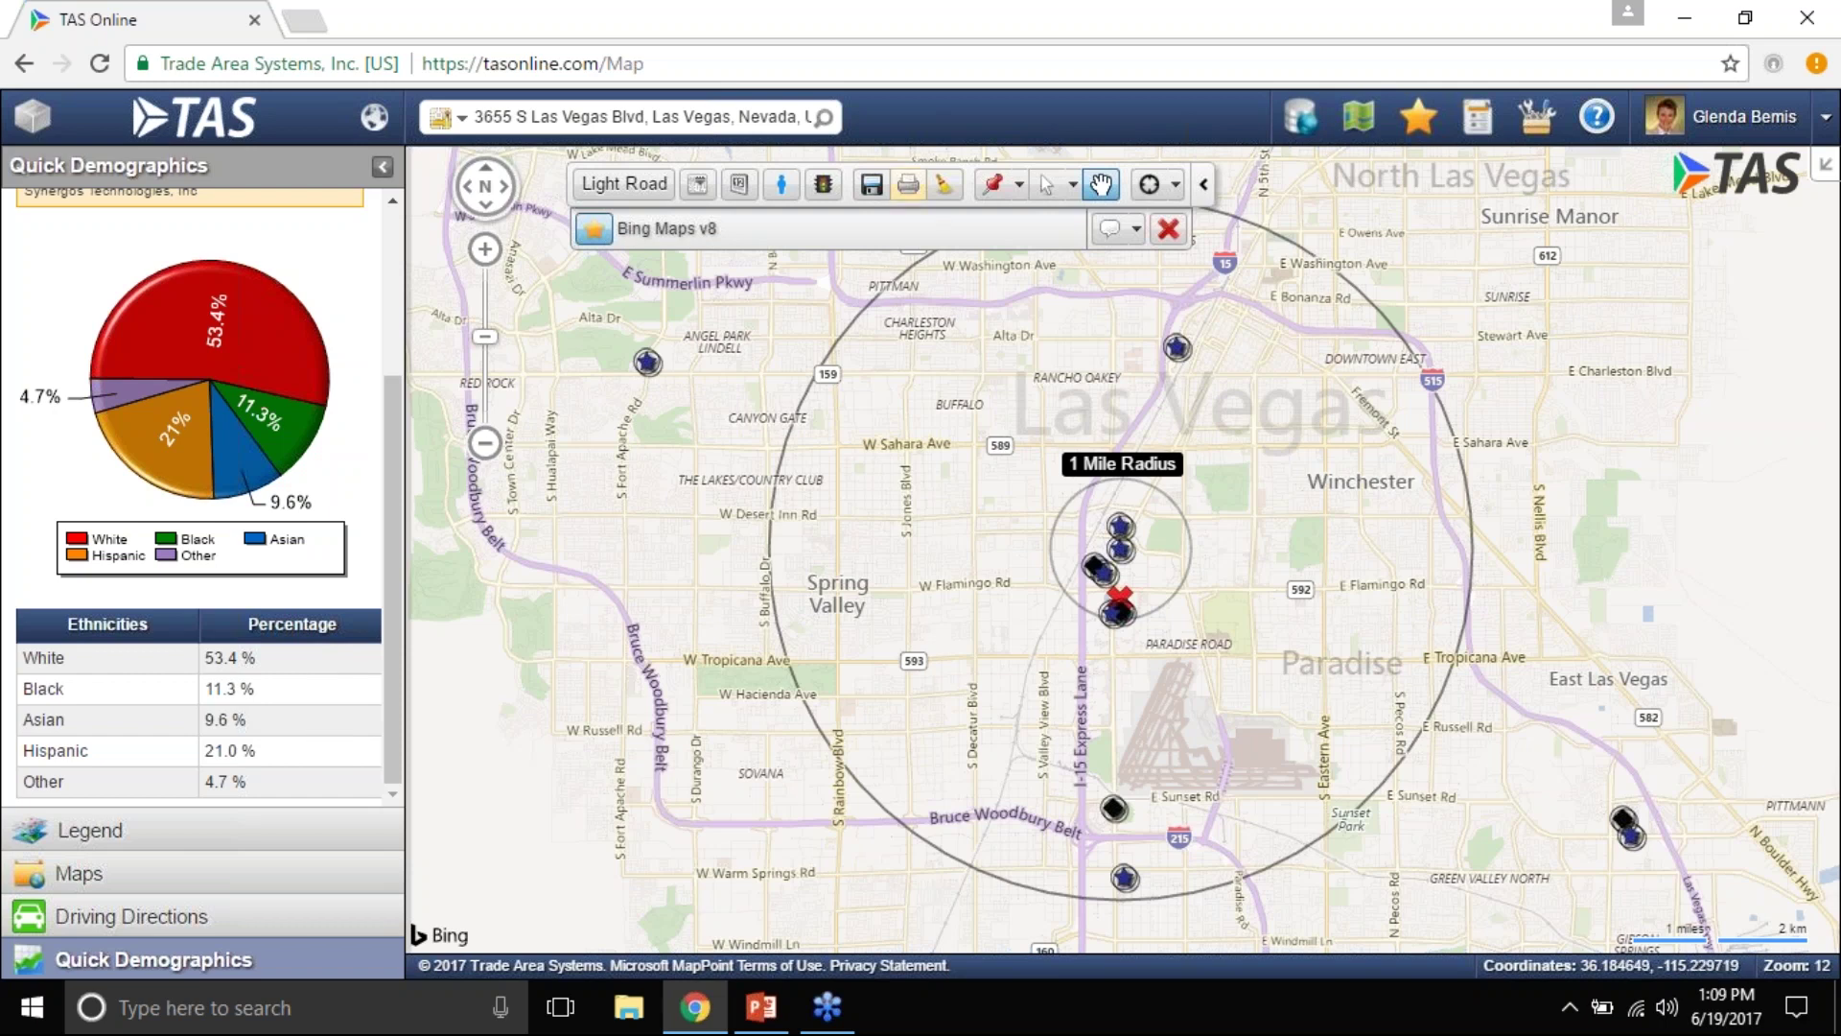
Open the print preview of the map and add the Ethnicity: Hispanic Shown Separately chart for the Current View.
left_click(909, 191)
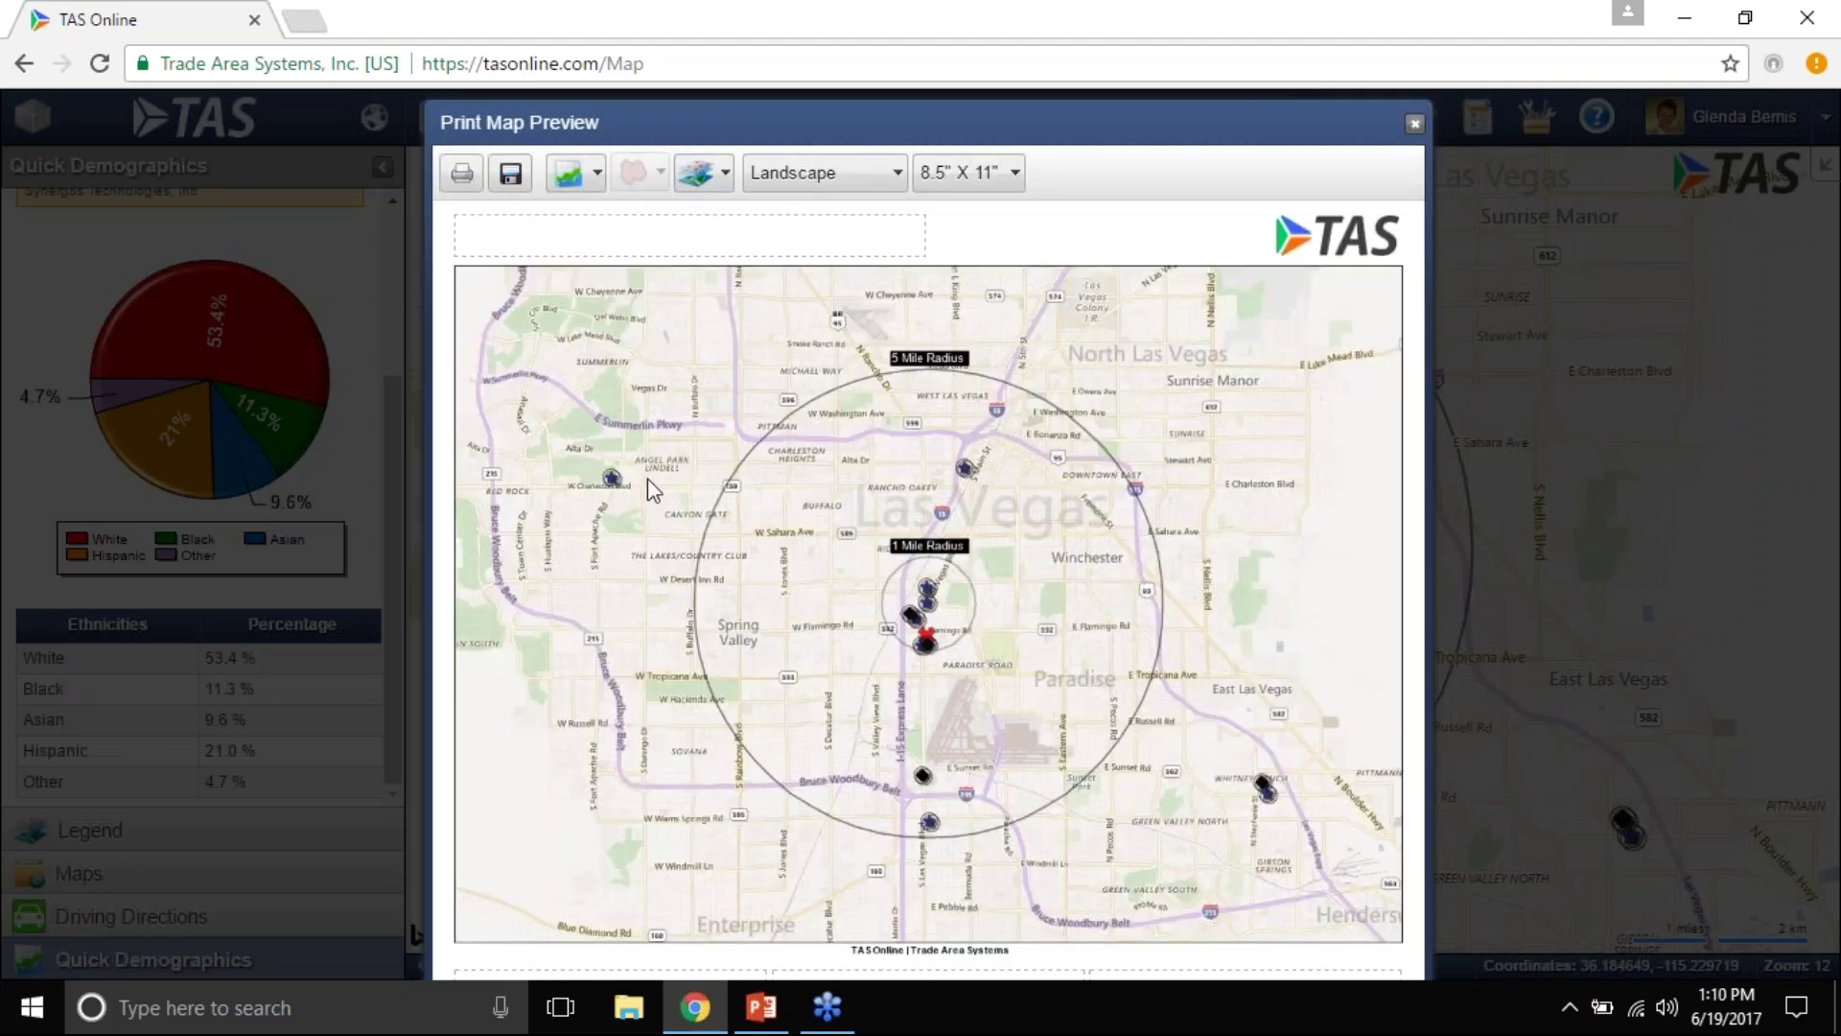
left_click(598, 180)
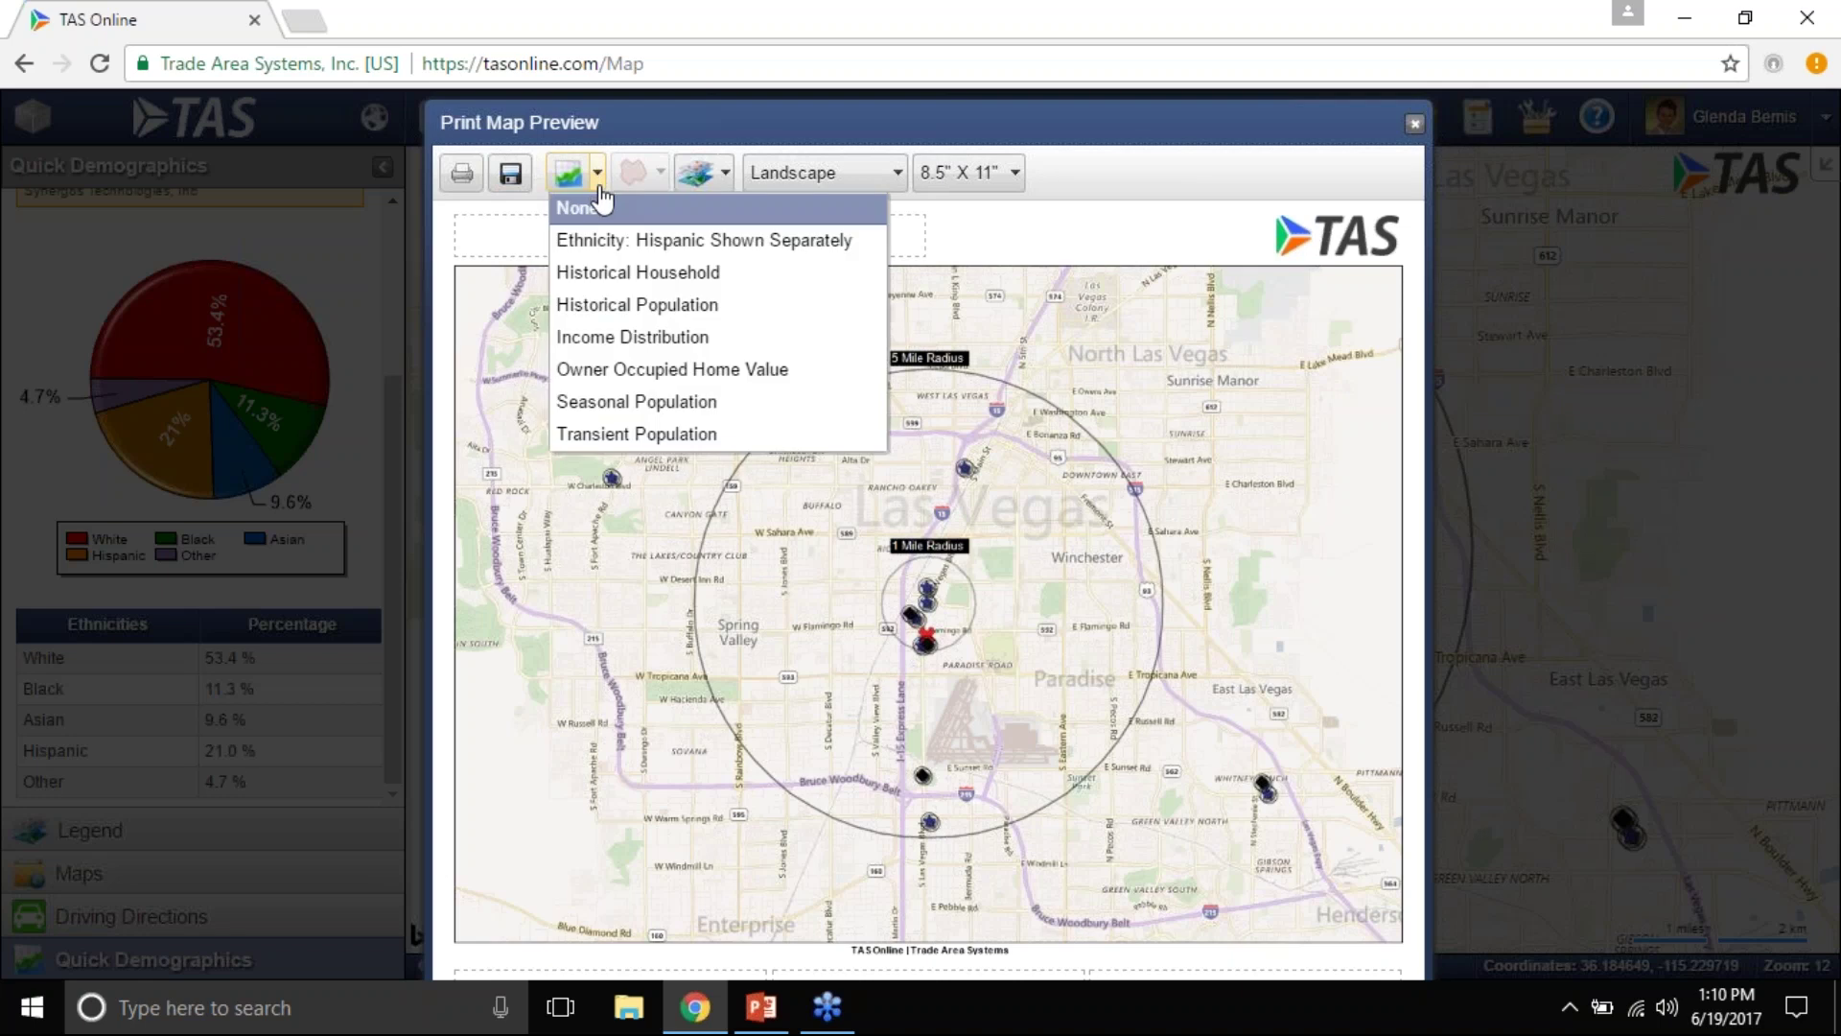
left_click(613, 247)
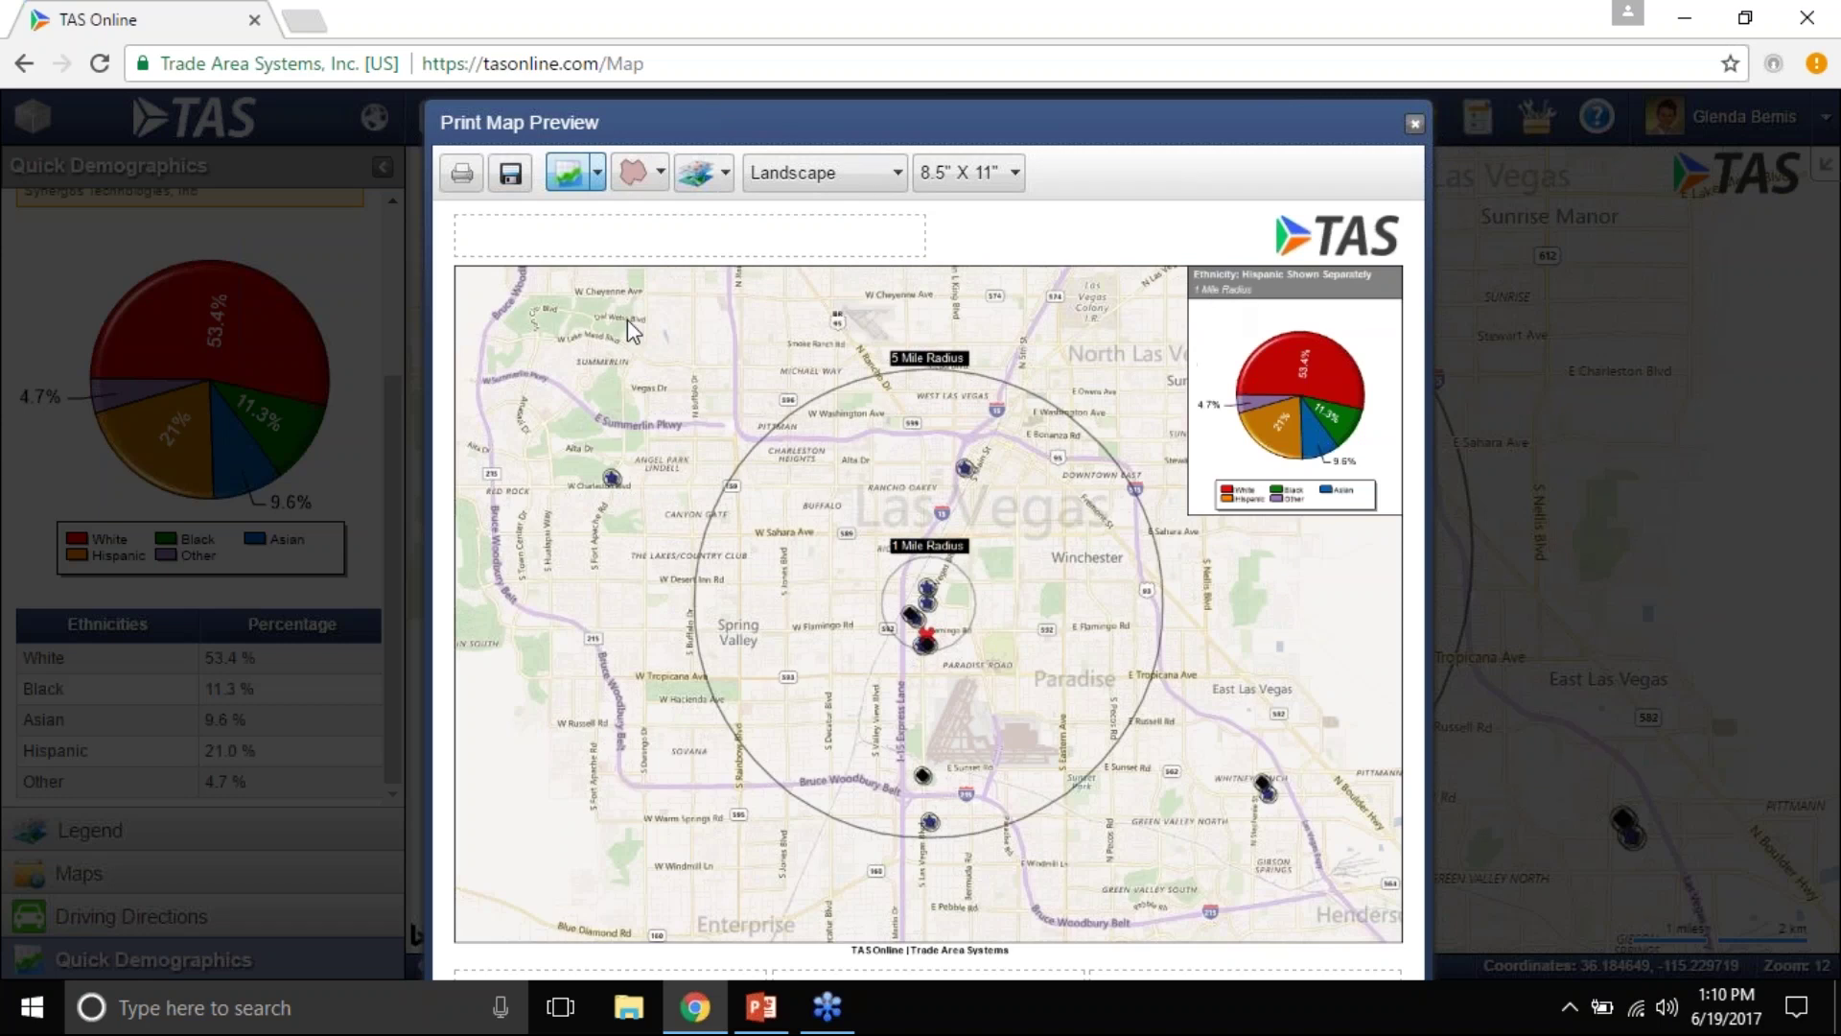
left_click(661, 178)
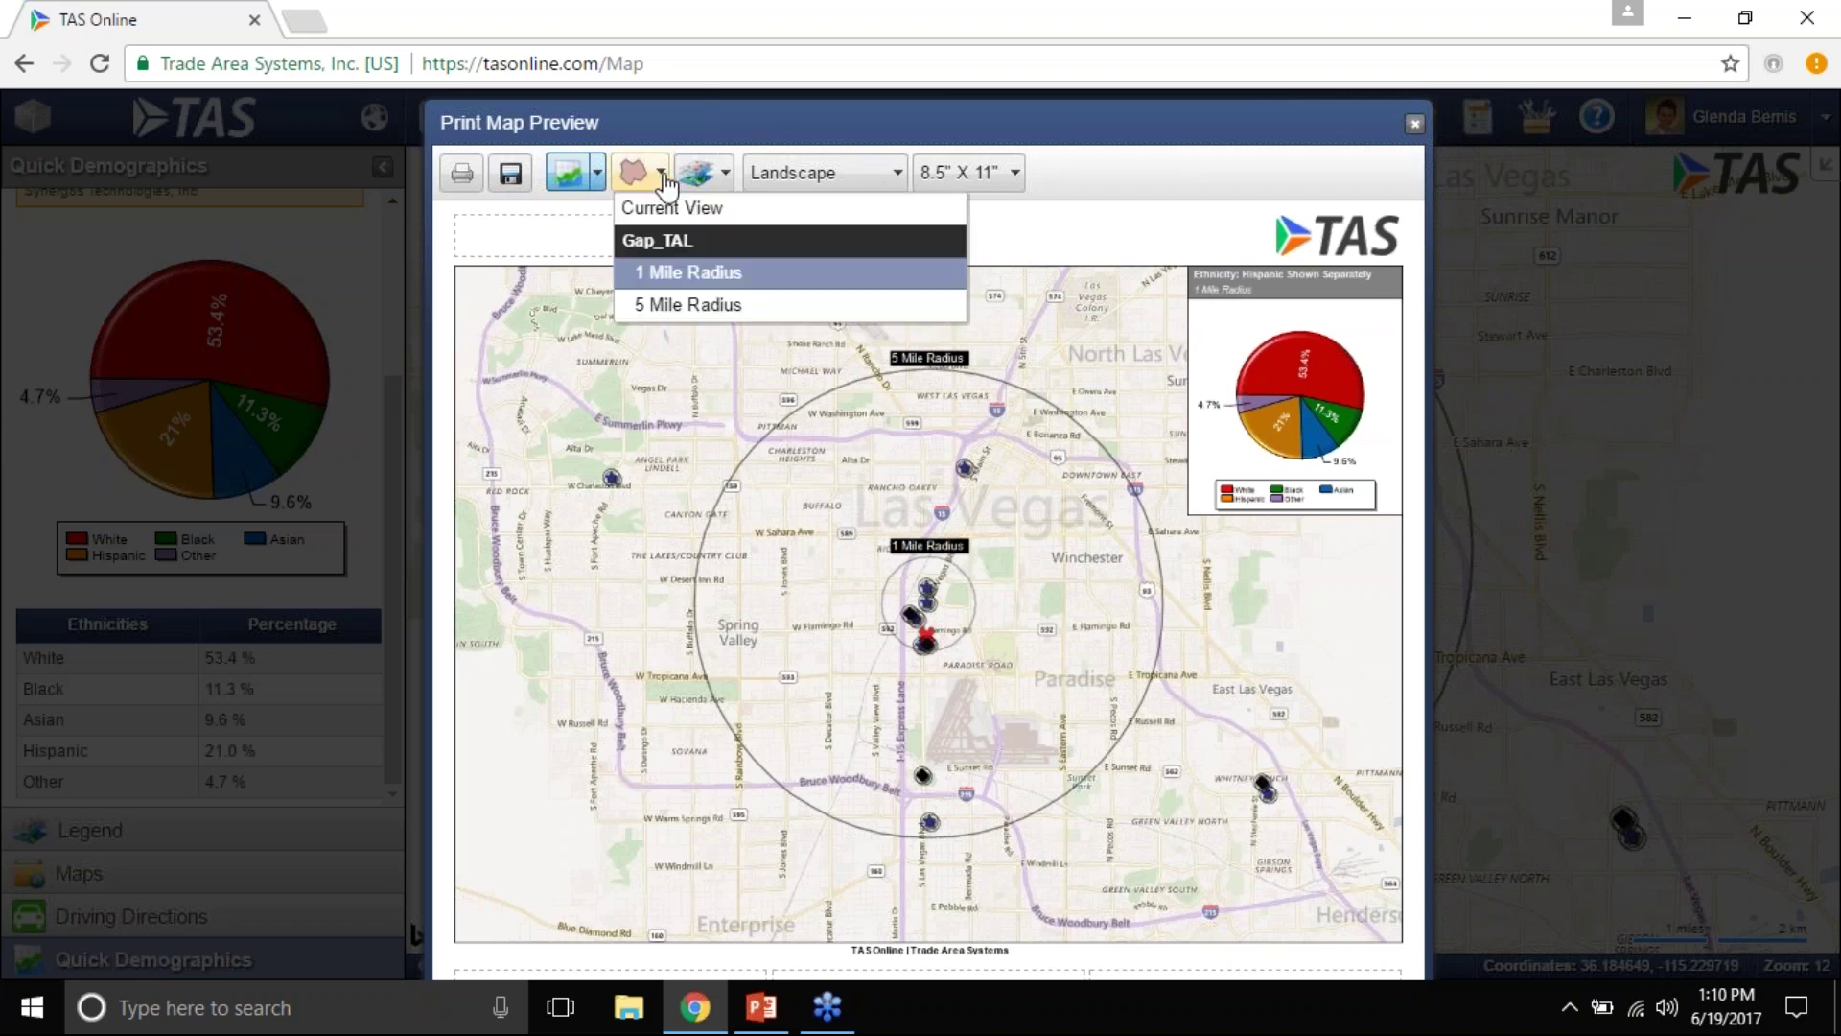
left_click(672, 207)
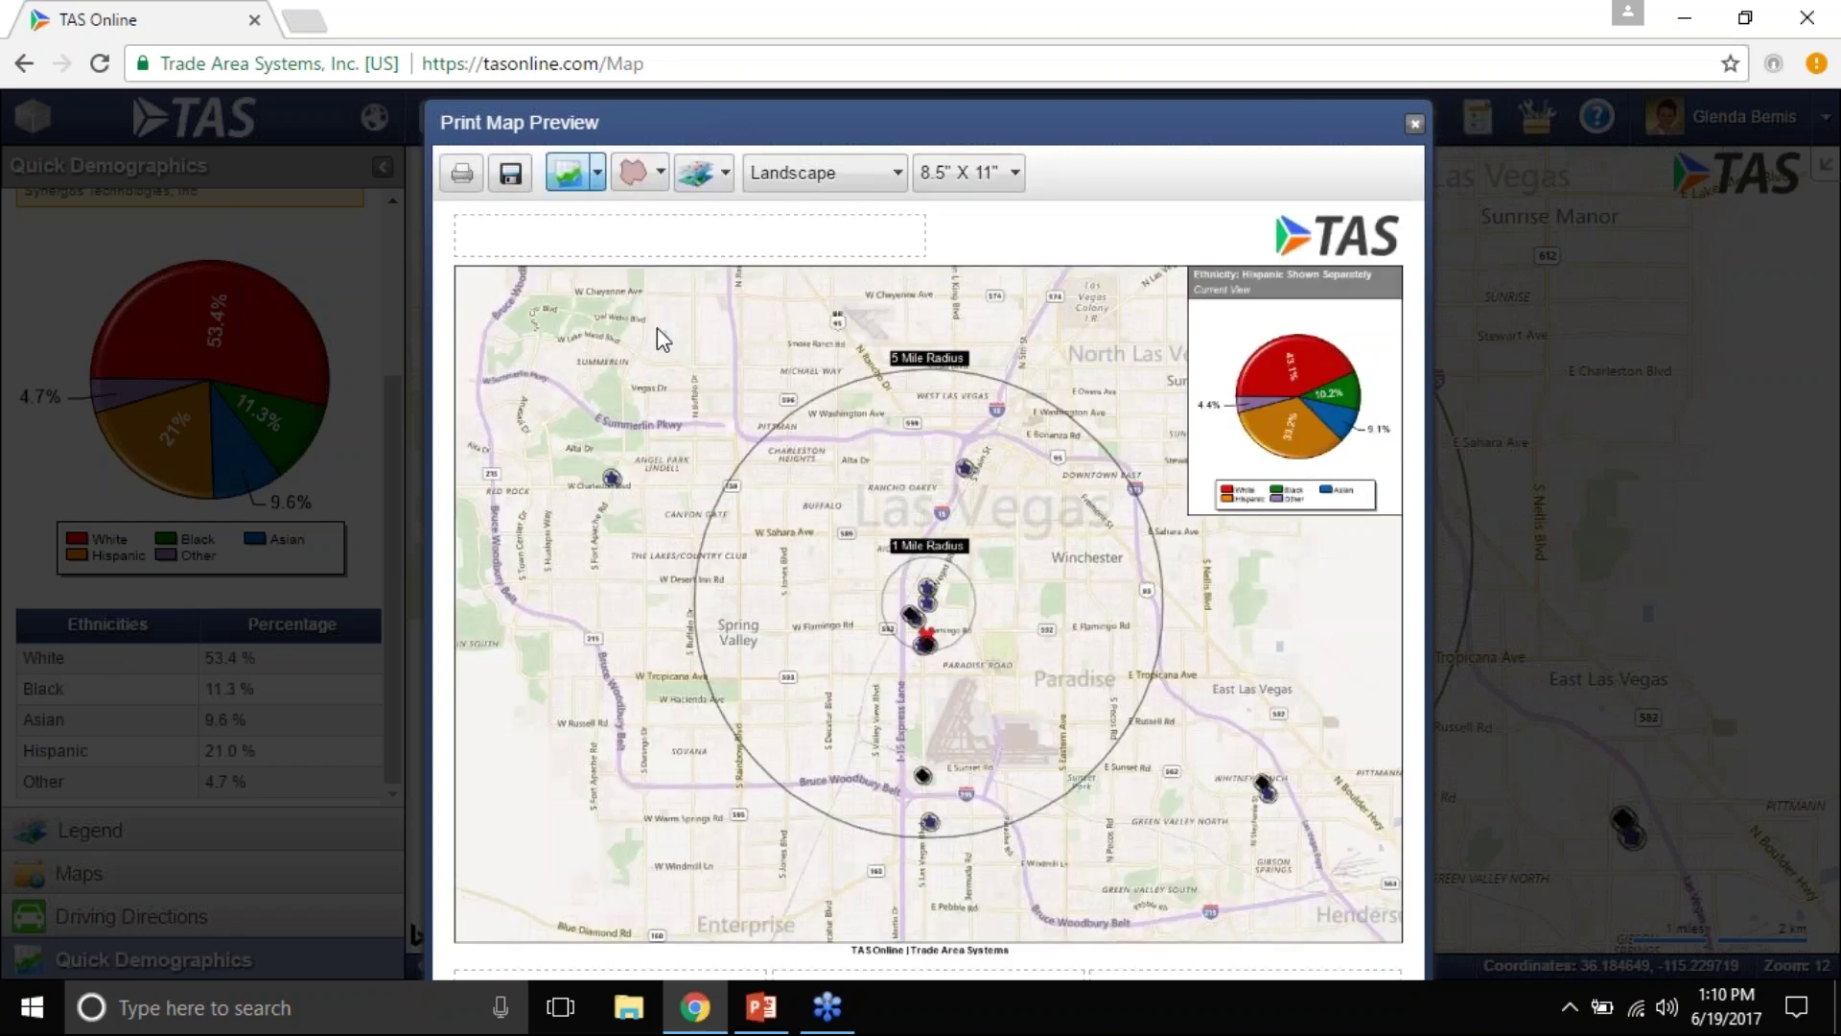
Add the map legend to the print layout with Auto placement and close the print preview.
left_click(724, 177)
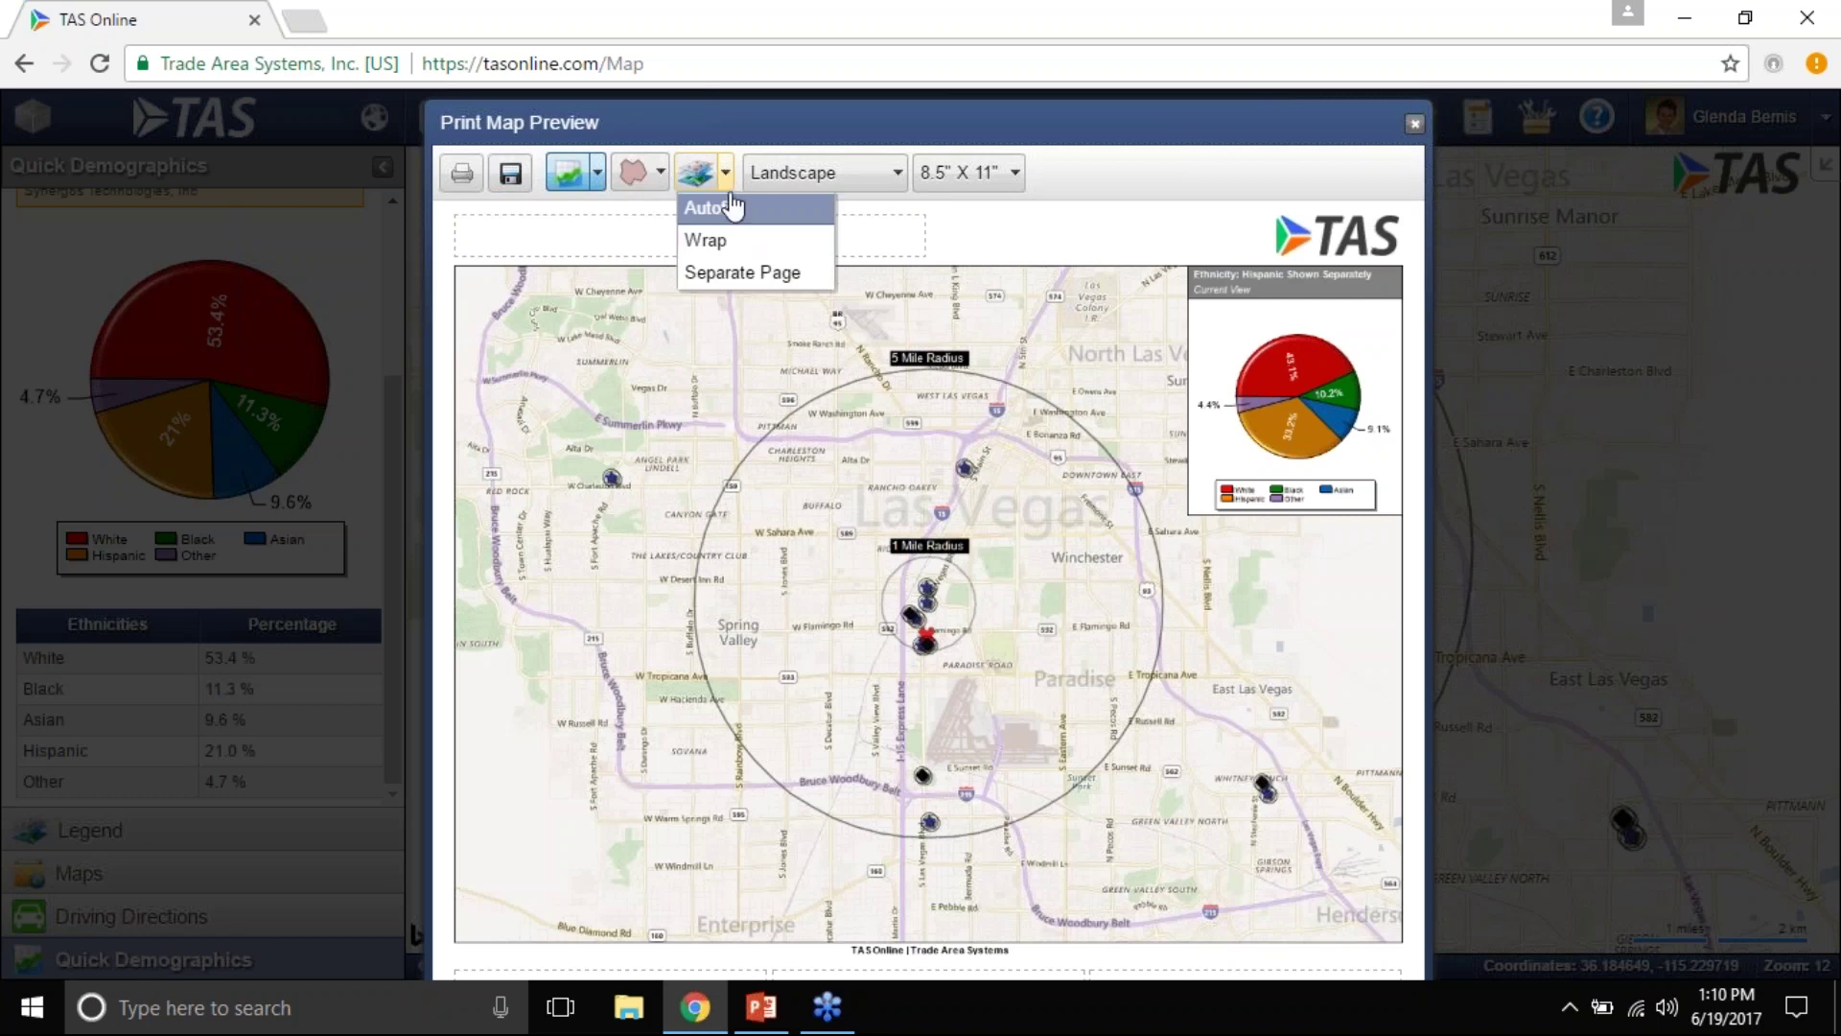
left_click(737, 210)
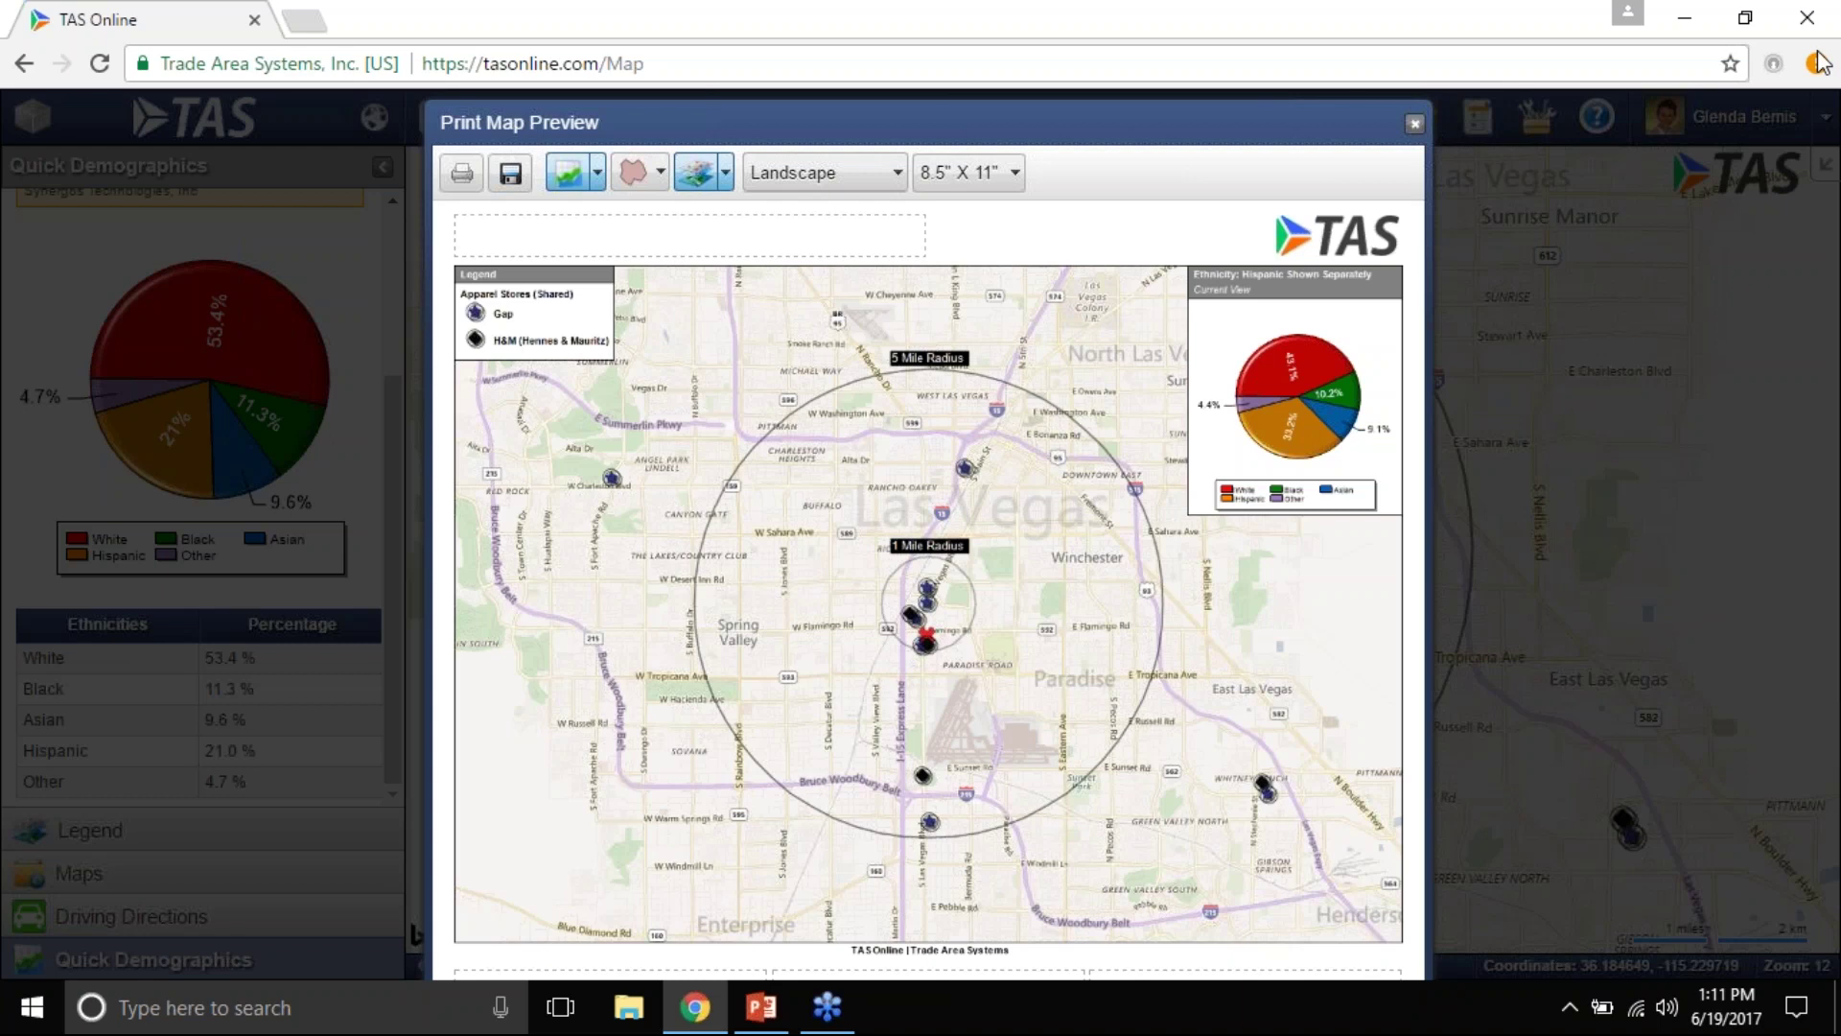
left_click(1819, 56)
left_click(1415, 124)
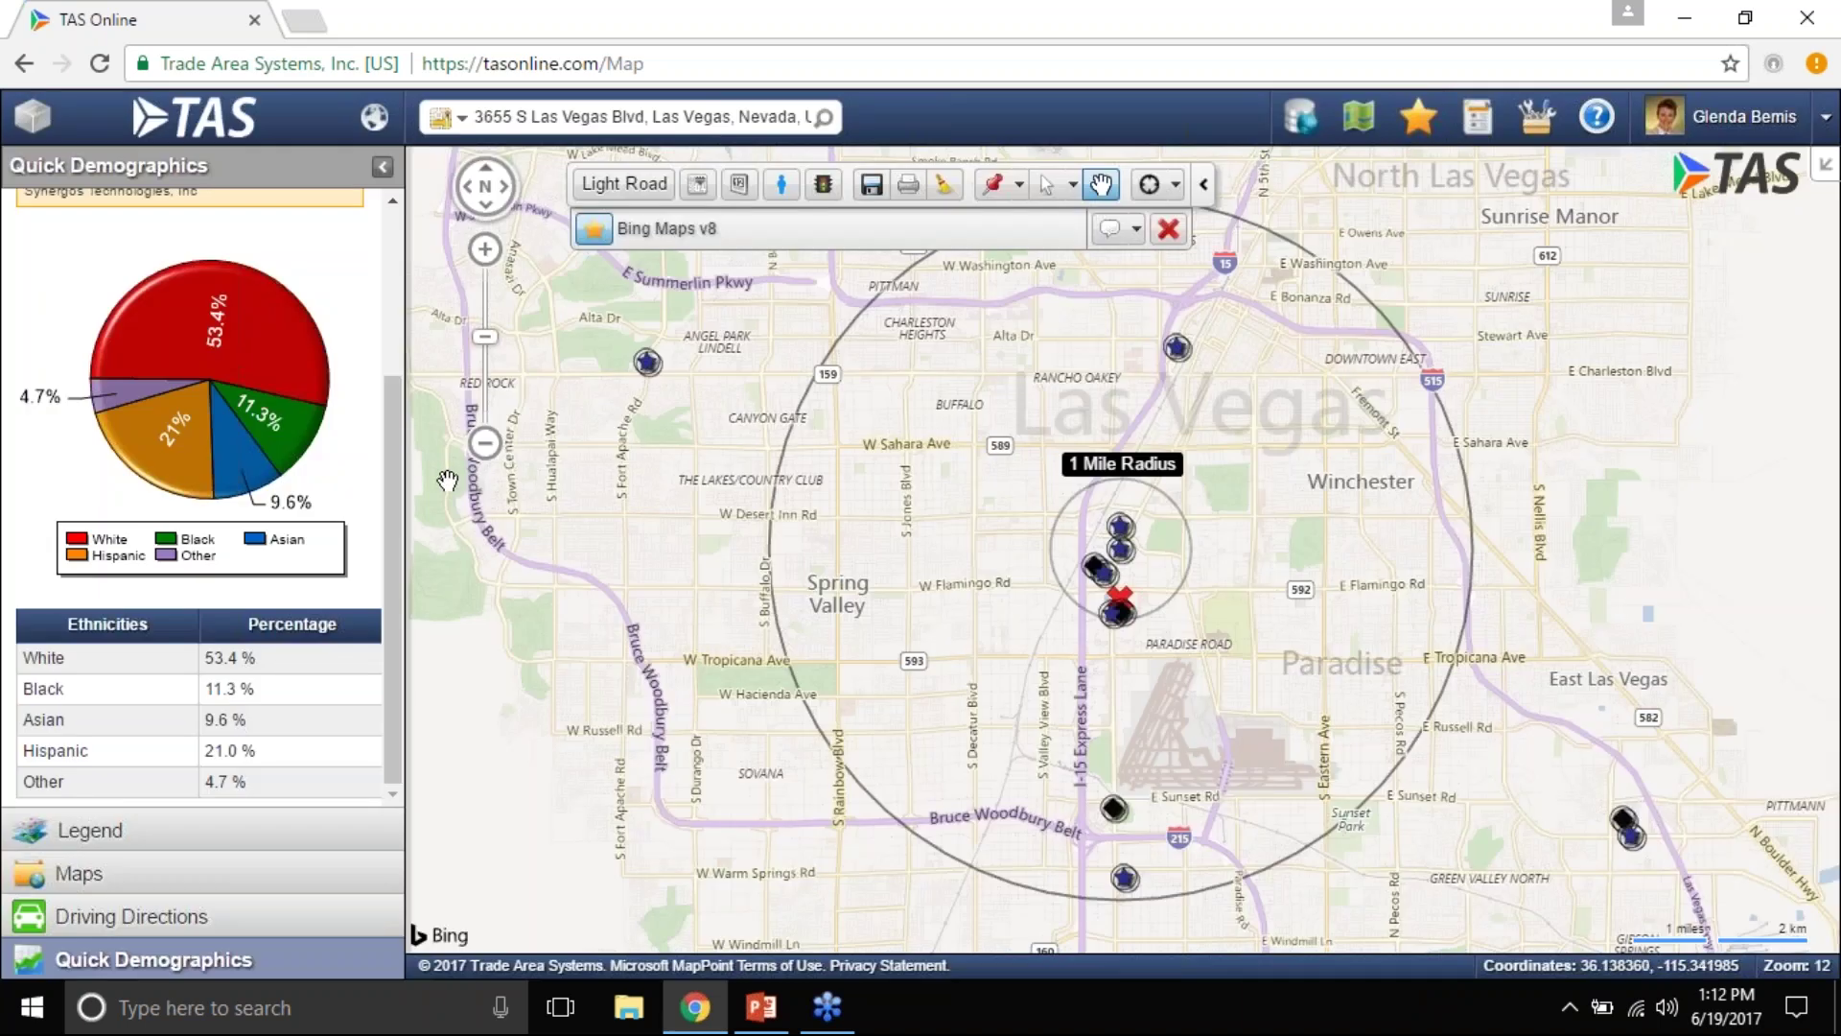
List the reports available in Quick Demographics for the 1 Mile Radius trade area.
left_click_drag(395, 487, 422, 310)
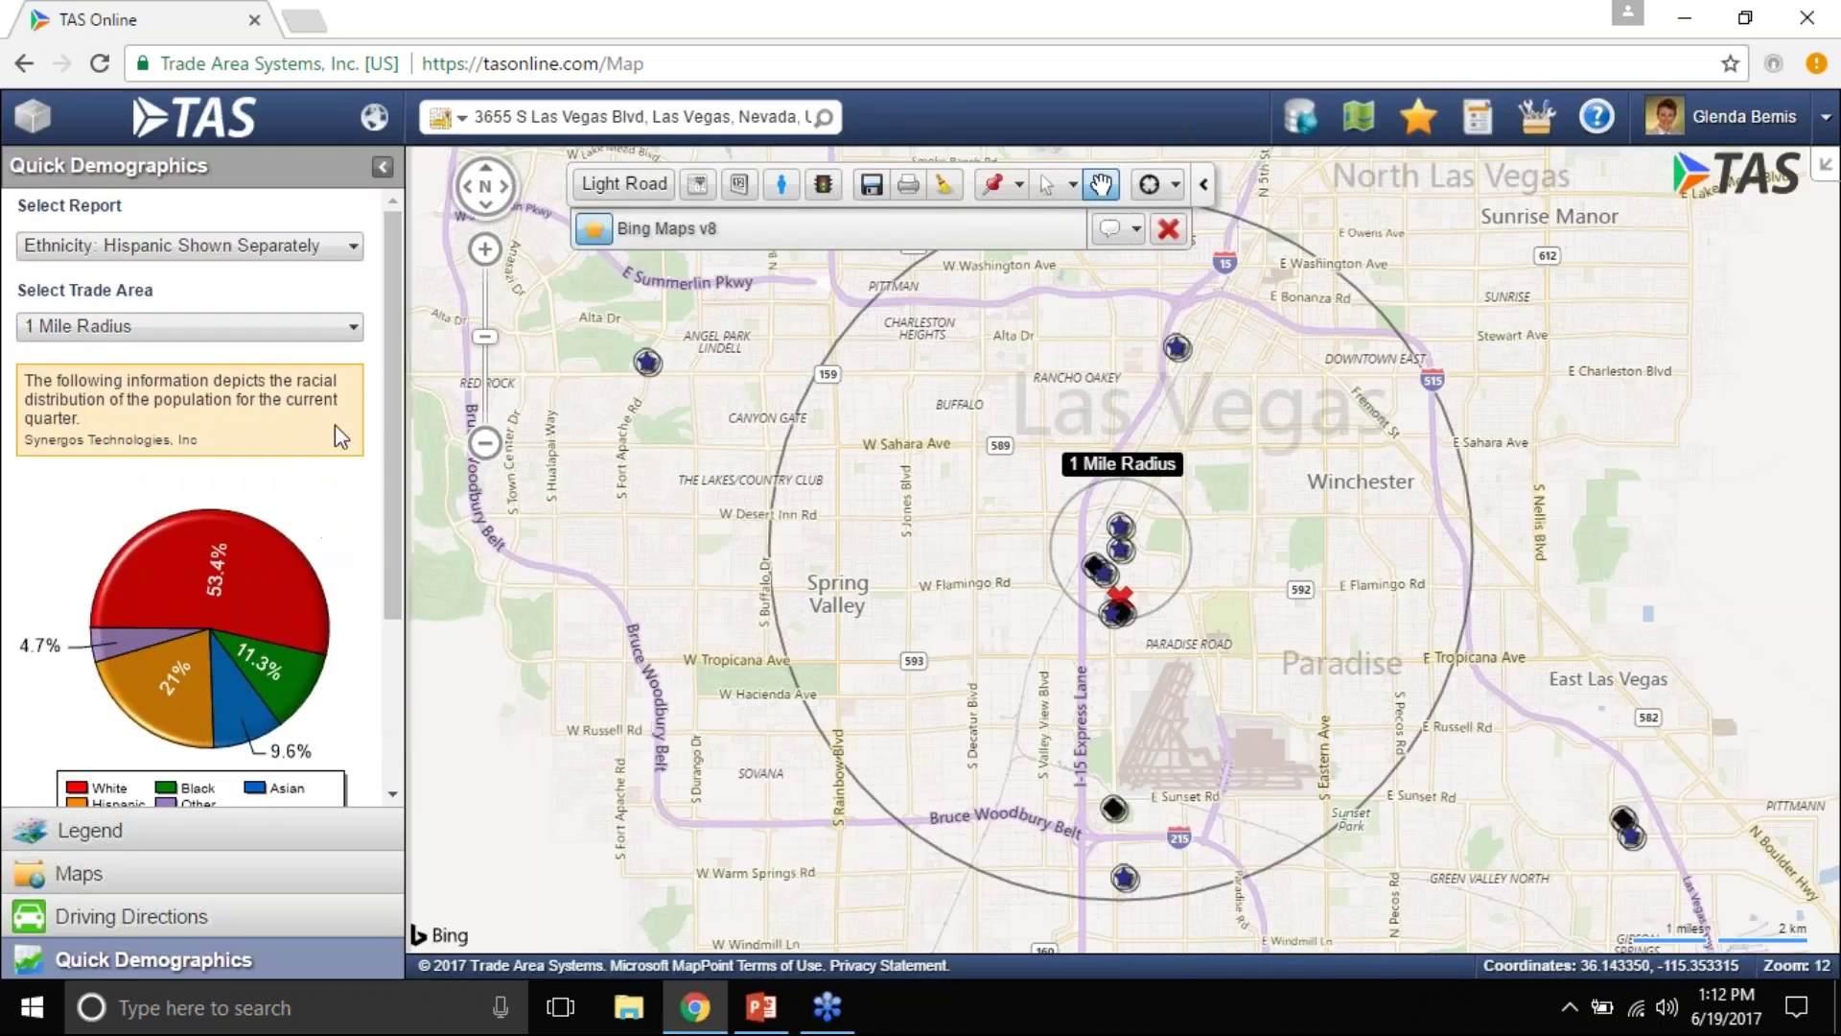
left_click(297, 250)
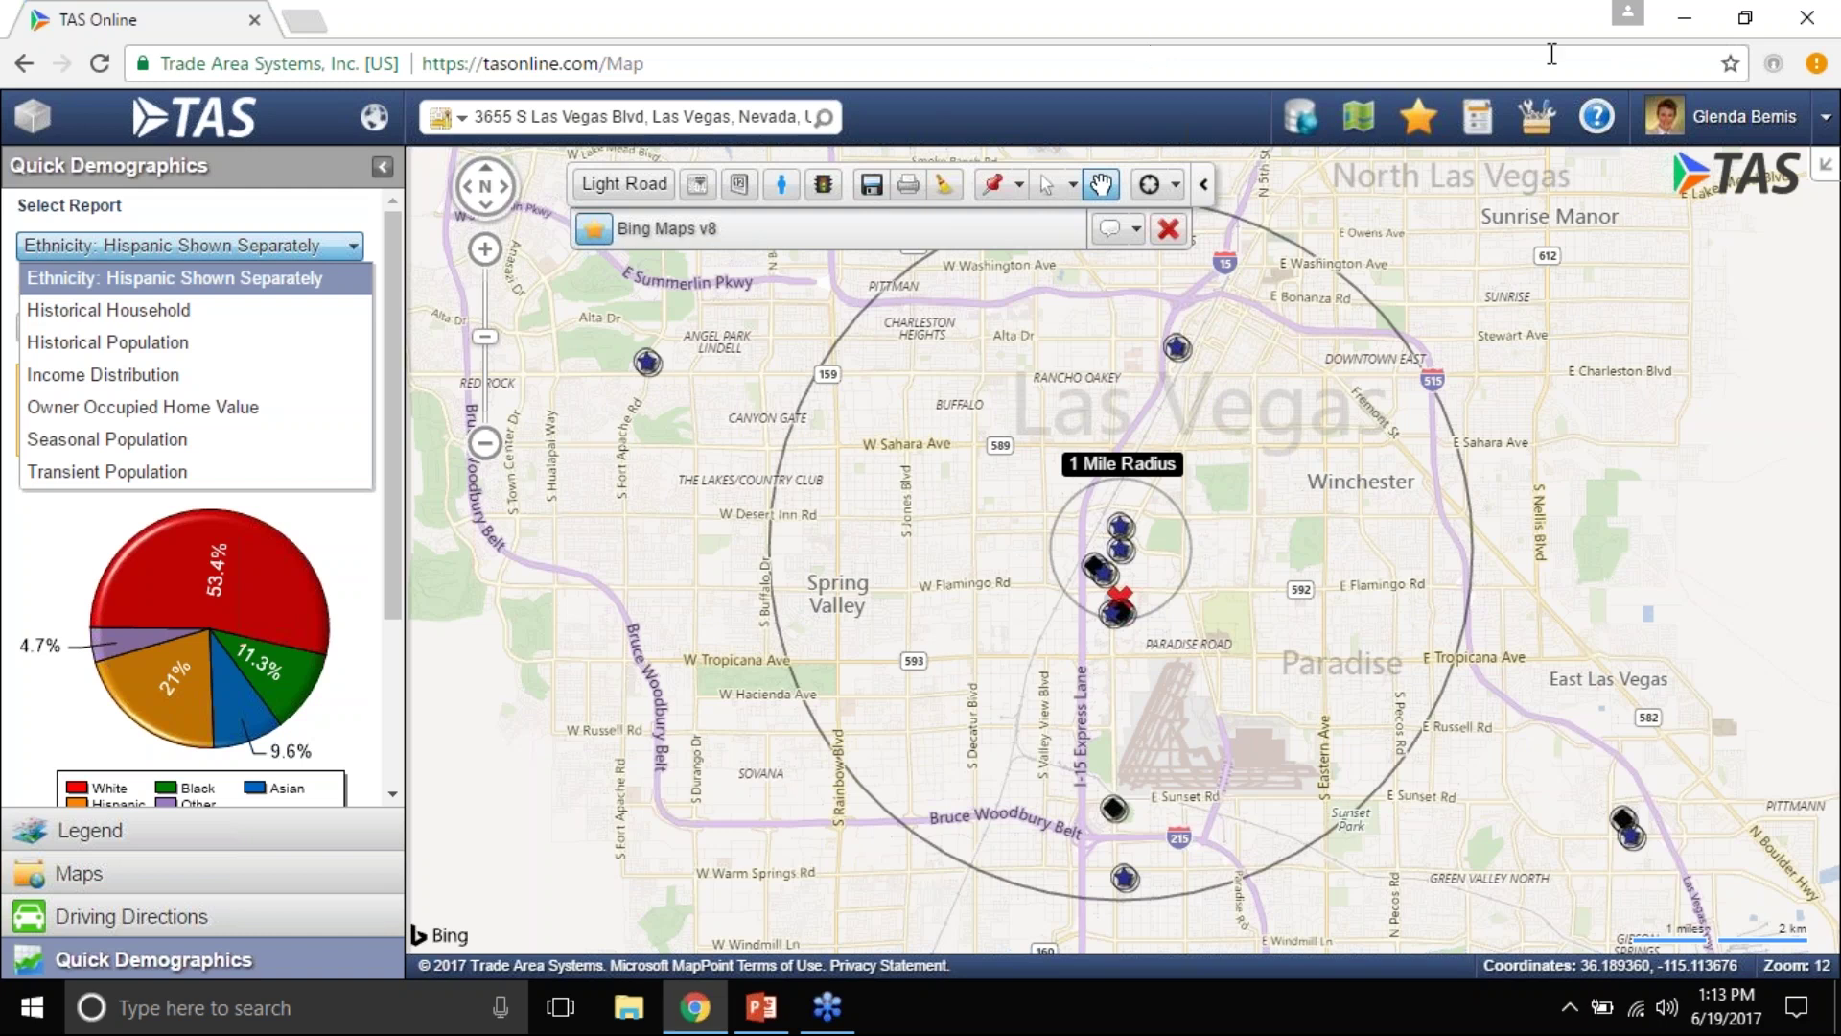
Try to open street-level imagery on S Las Vegas Blvd beside the site, with Cosmetic as the active layer.
left_click_drag(778, 202, 1124, 587)
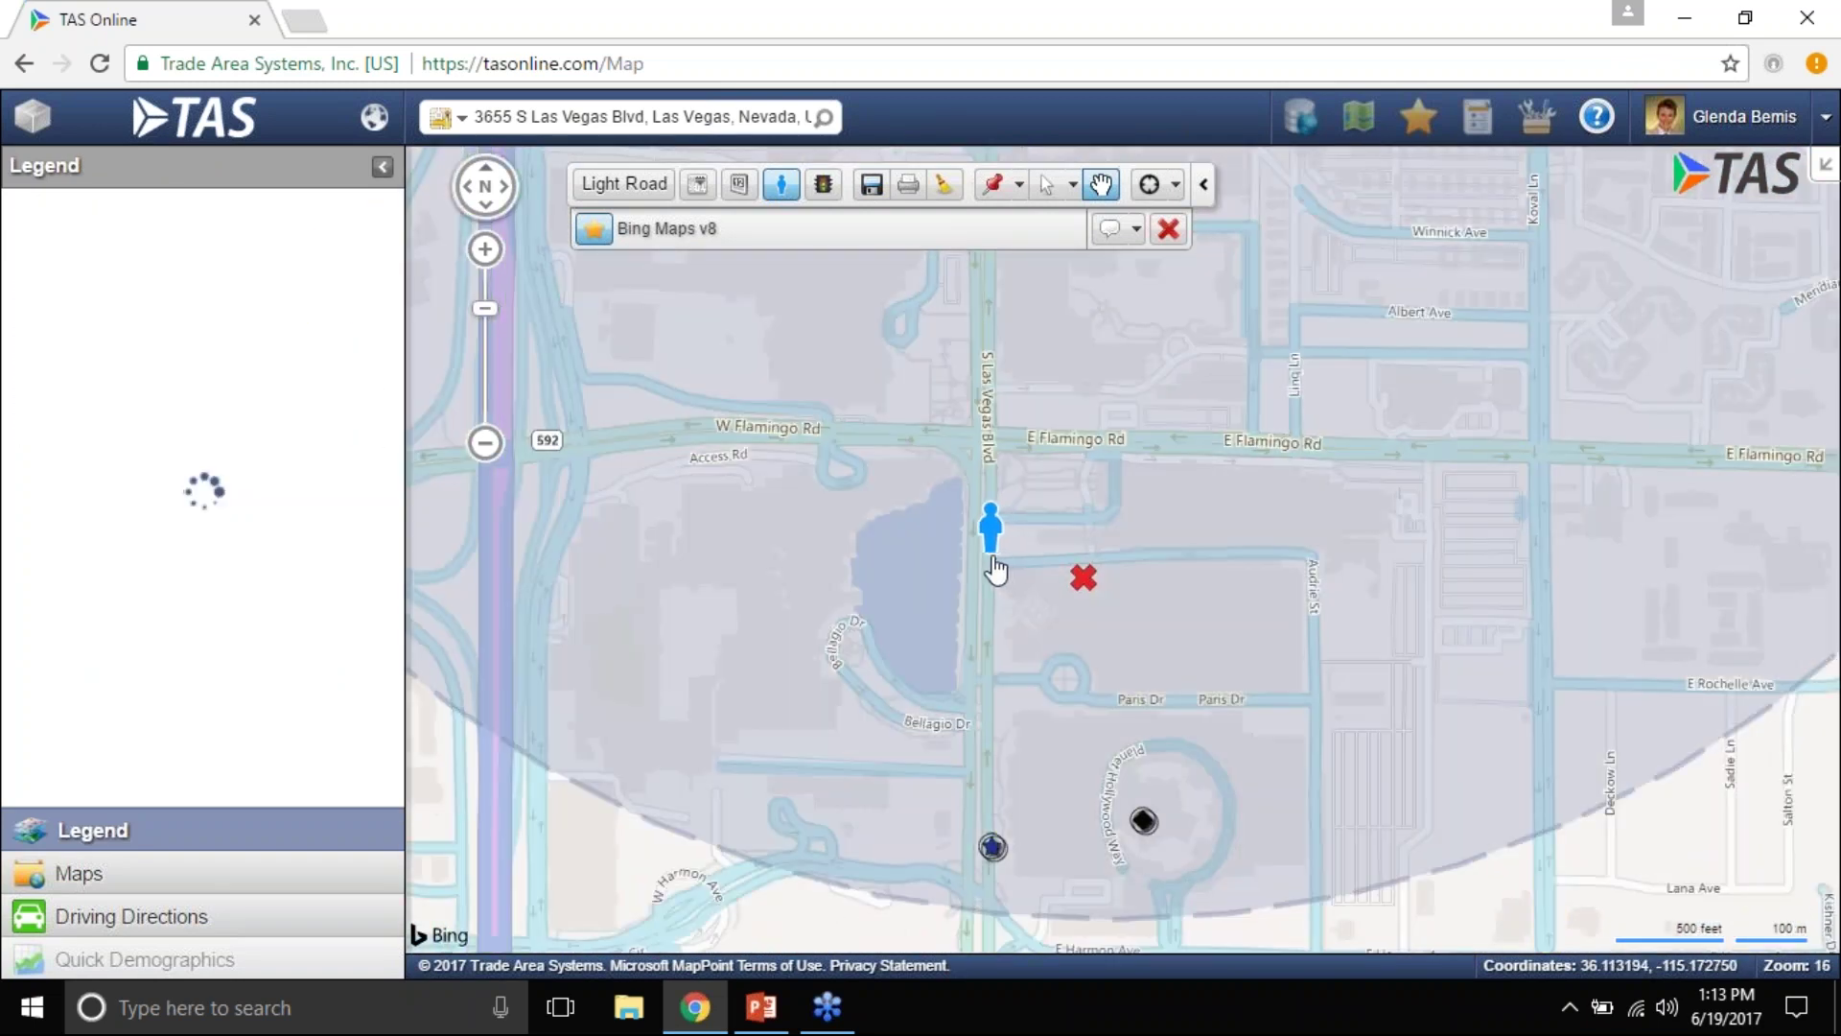
left_click(999, 567)
left_click(1355, 168)
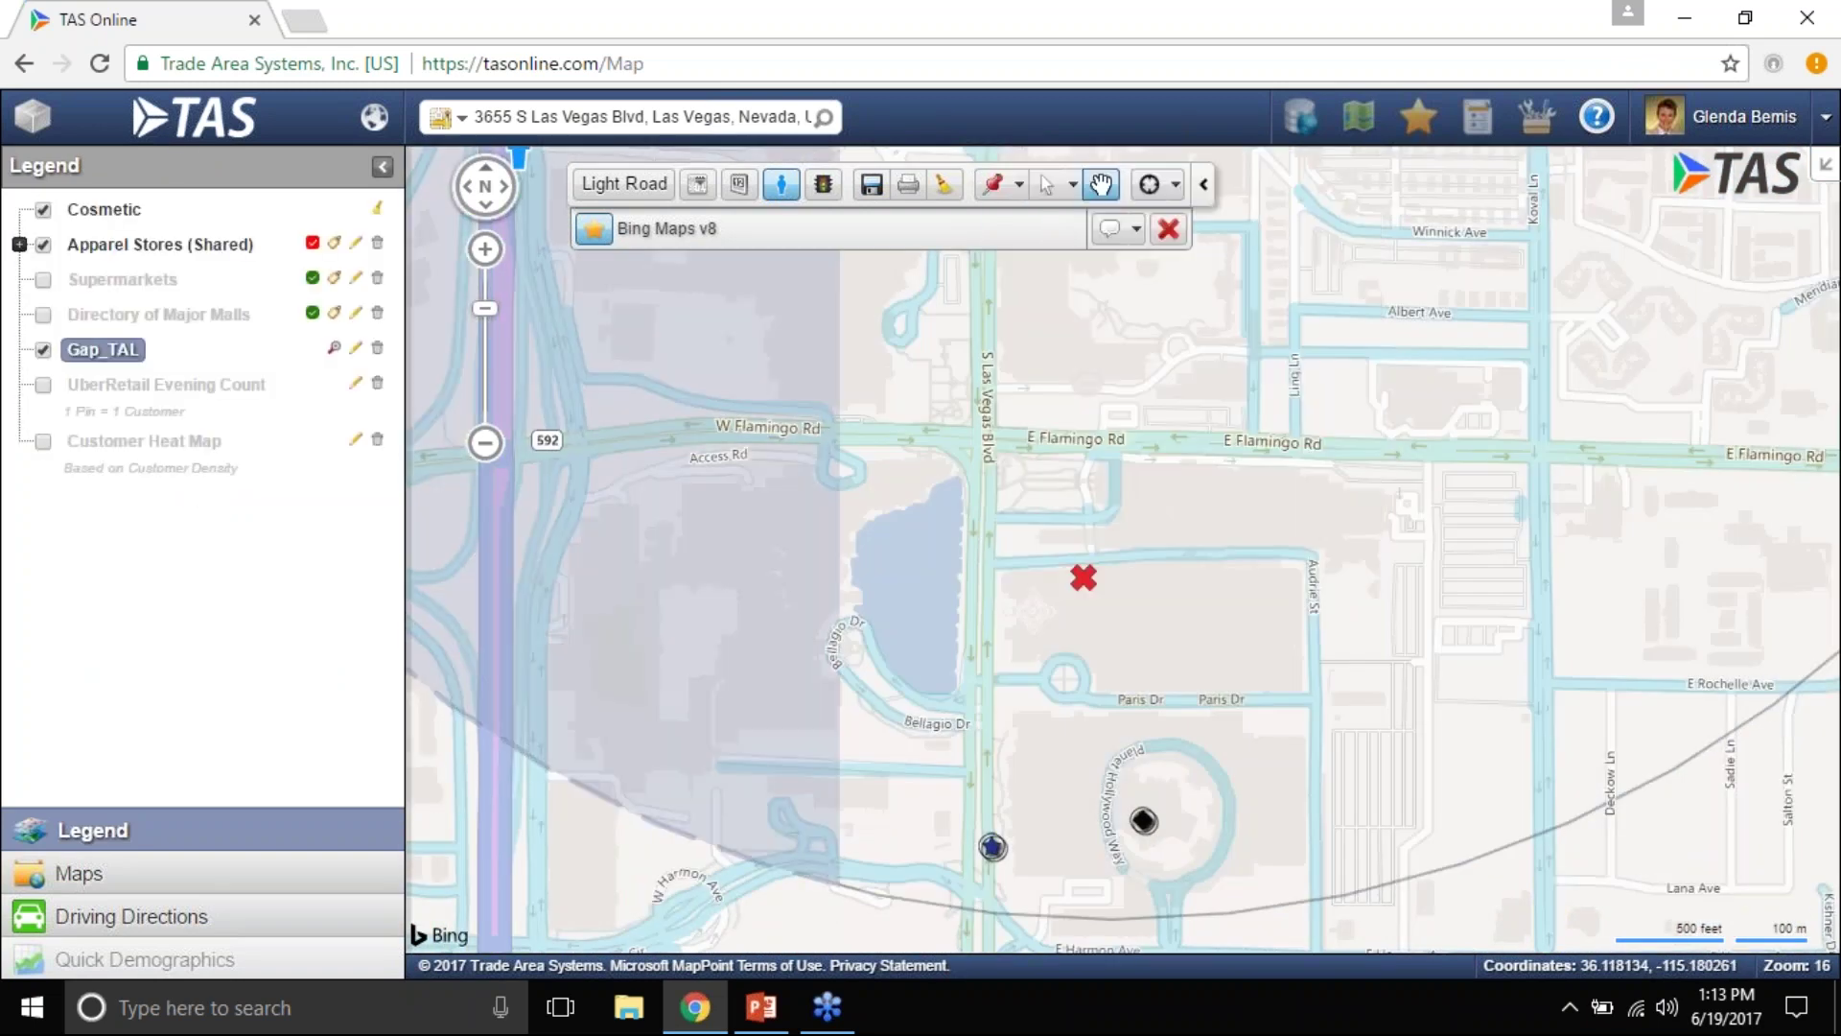
left_click(115, 213)
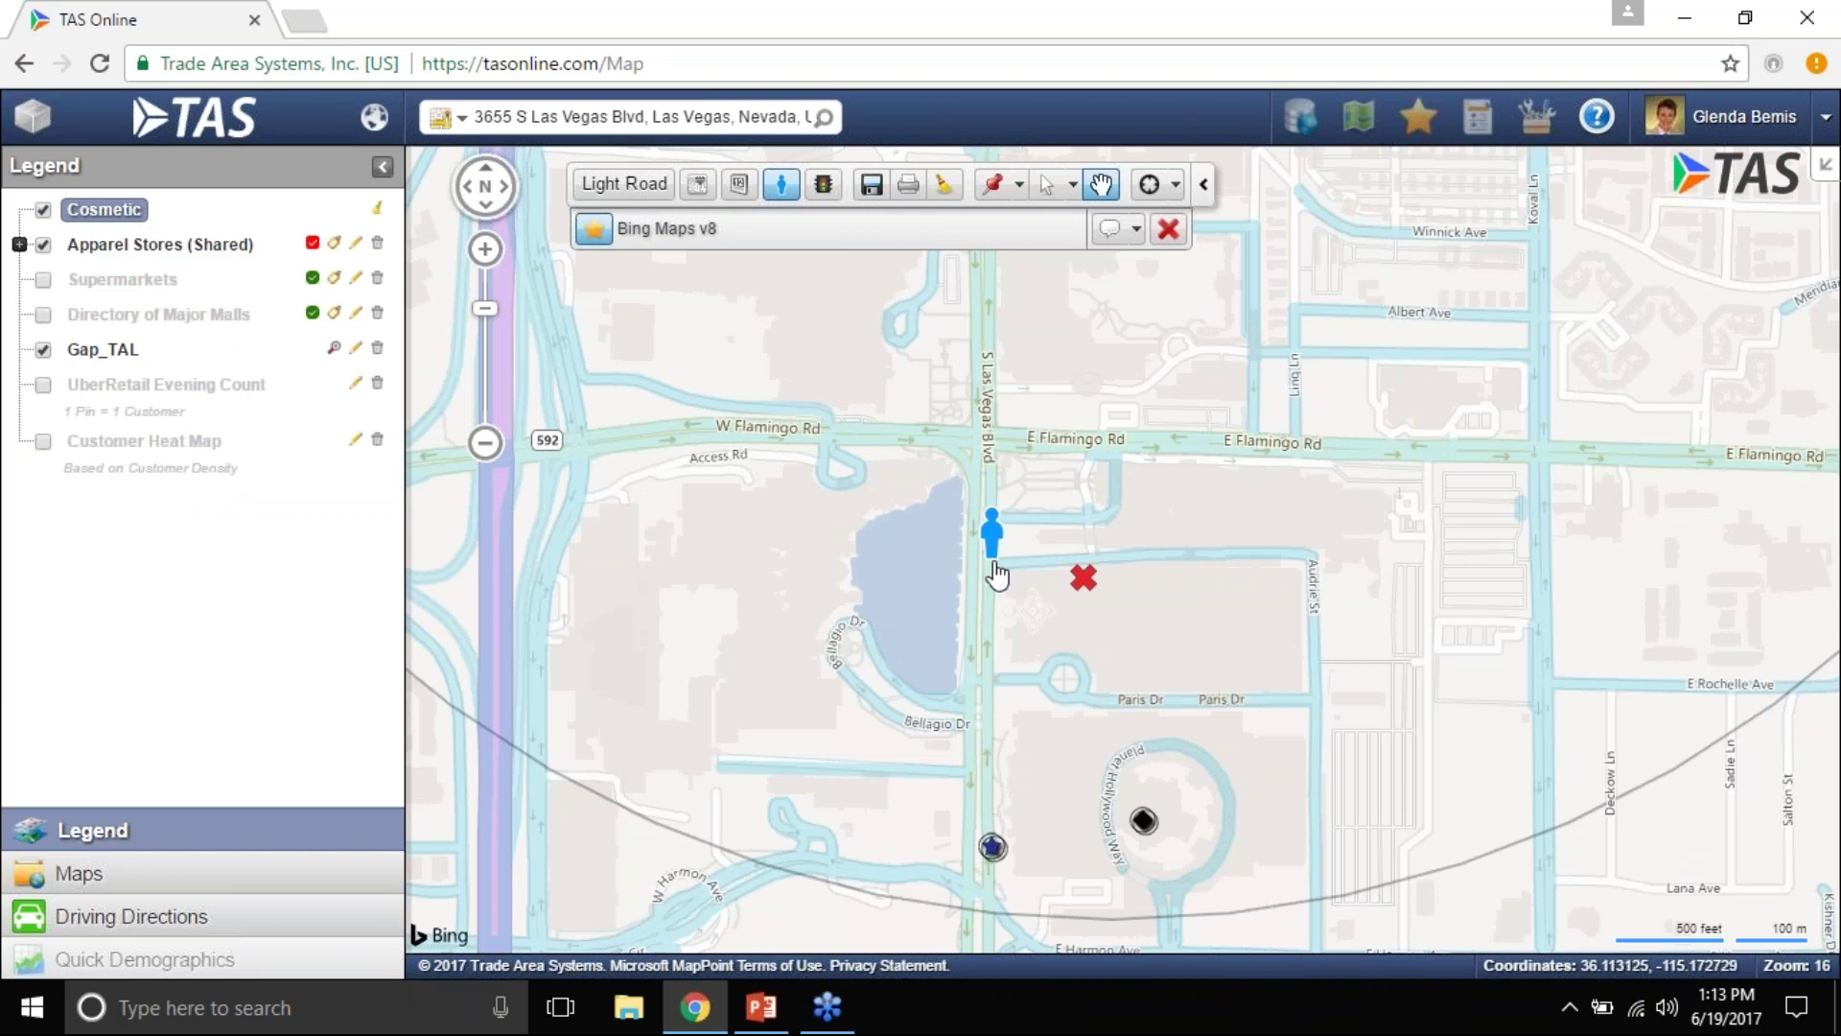
left_click(788, 182)
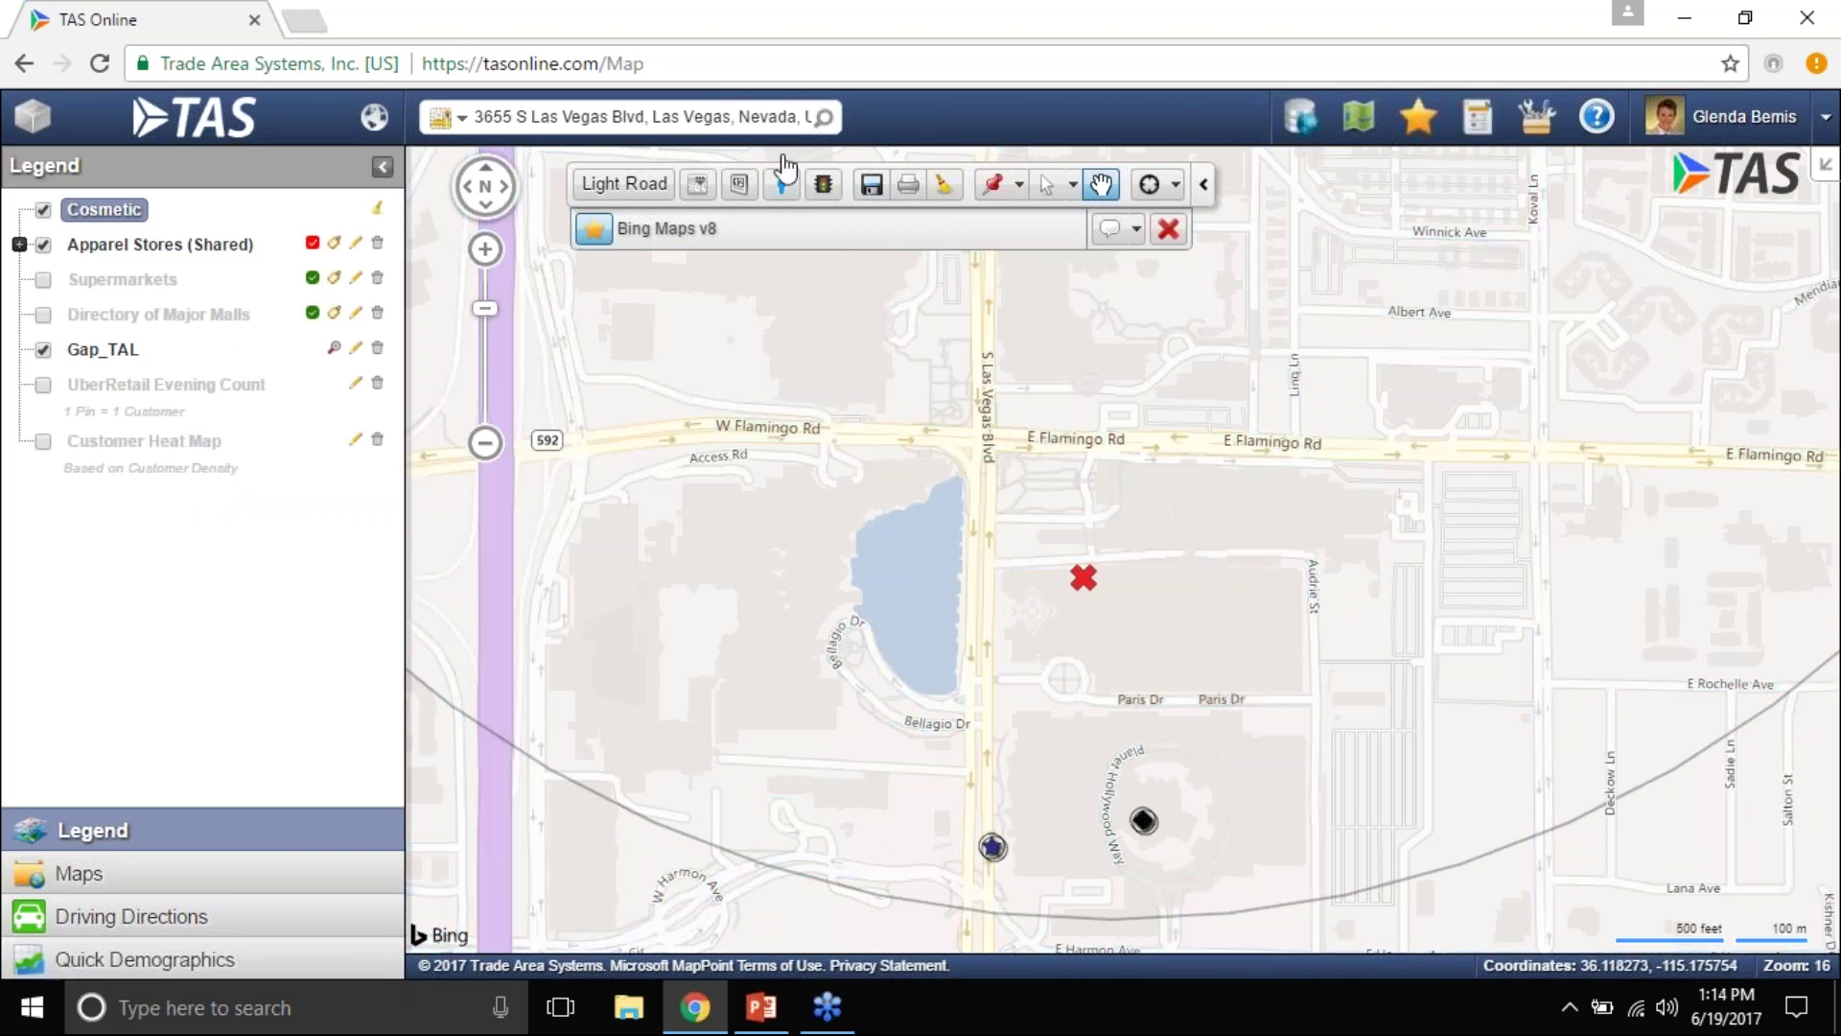
Hide the Gap_TAL and Apparel Stores (Shared) layers and open street-level imagery on S Las Vegas Blvd beside the site.
left_click(43, 349)
left_click(43, 246)
left_click(782, 184)
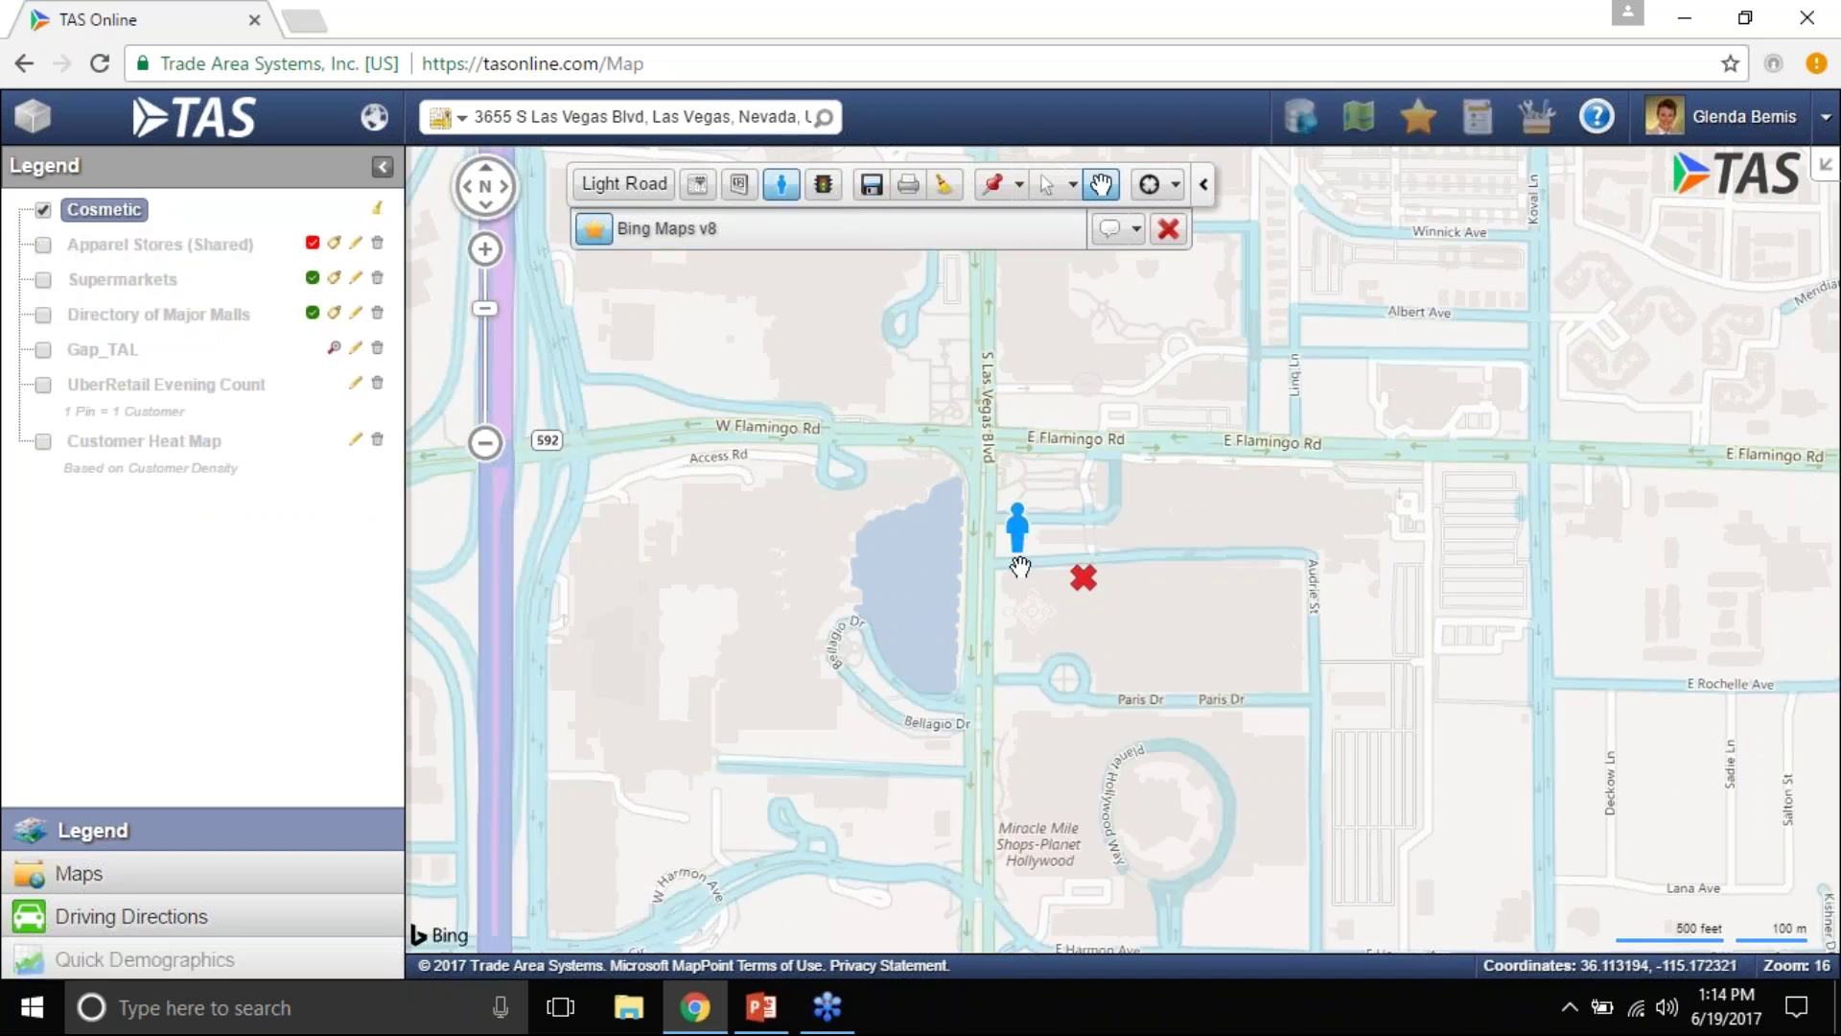
left_click(987, 548)
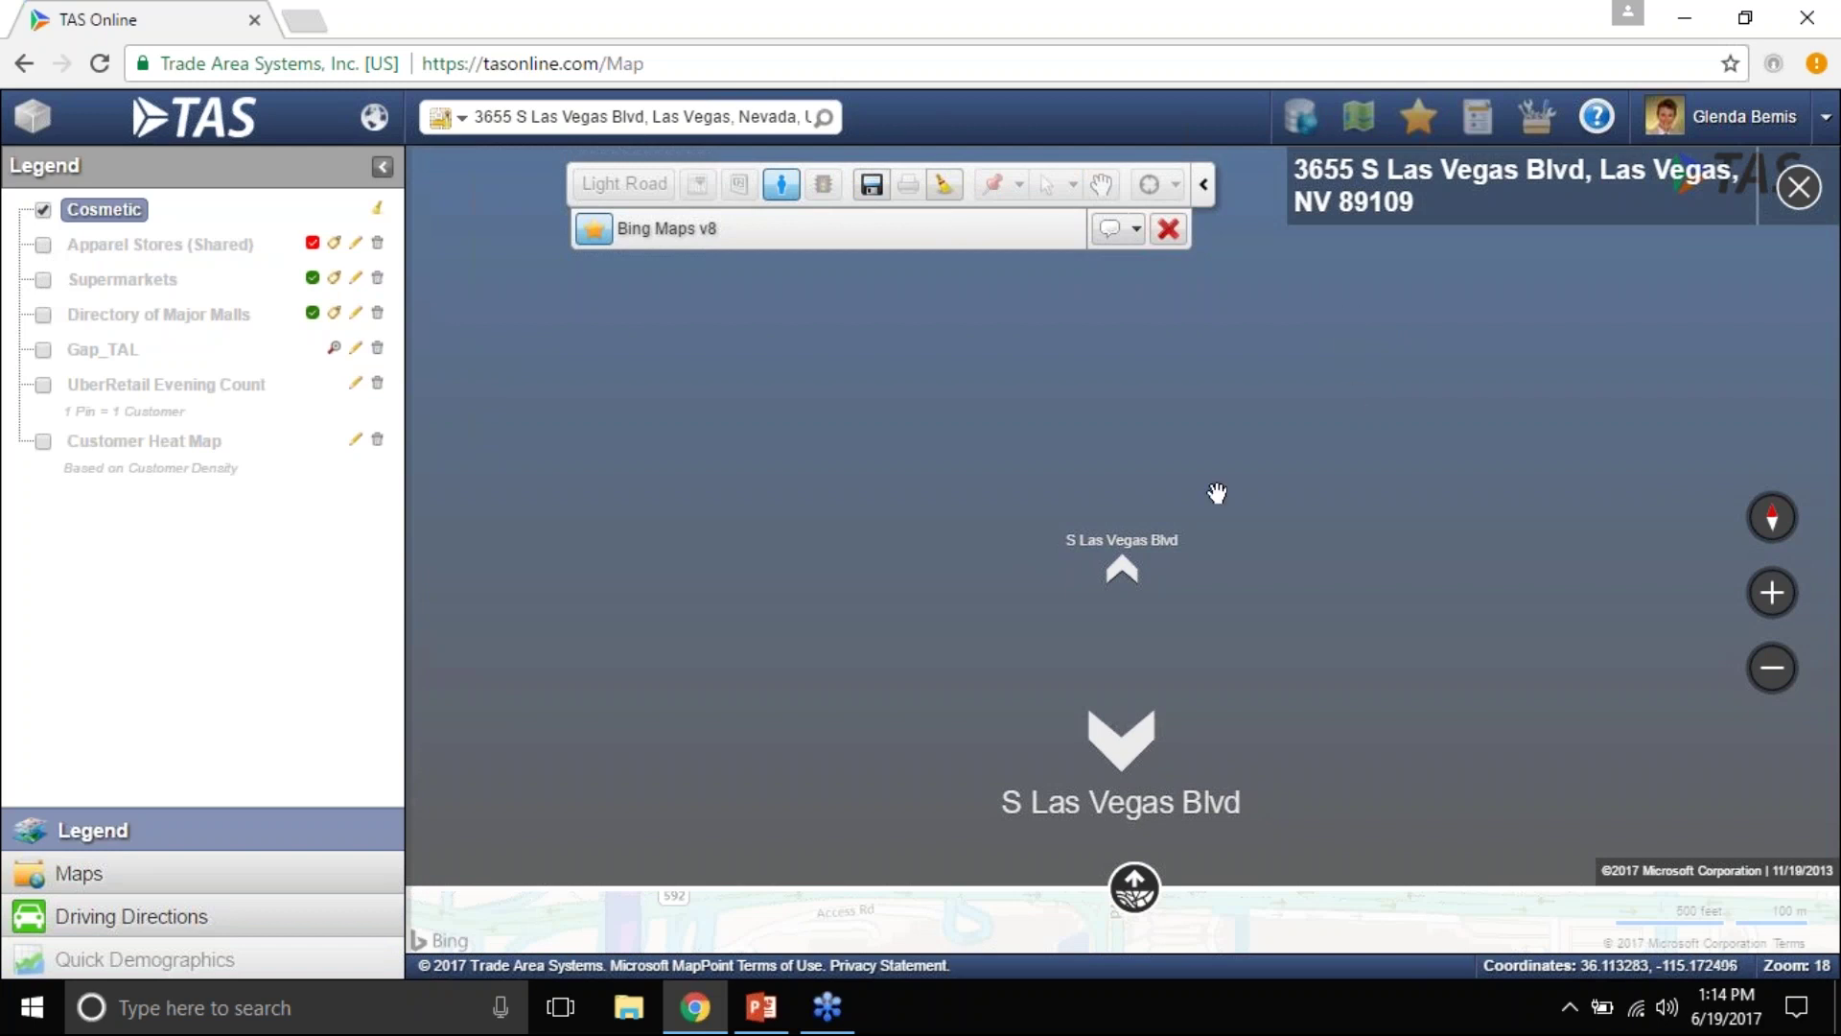
Look around and move along S Las Vegas Blvd in the street-level imagery, and return to the map.
left_click_drag(1257, 395, 895, 387)
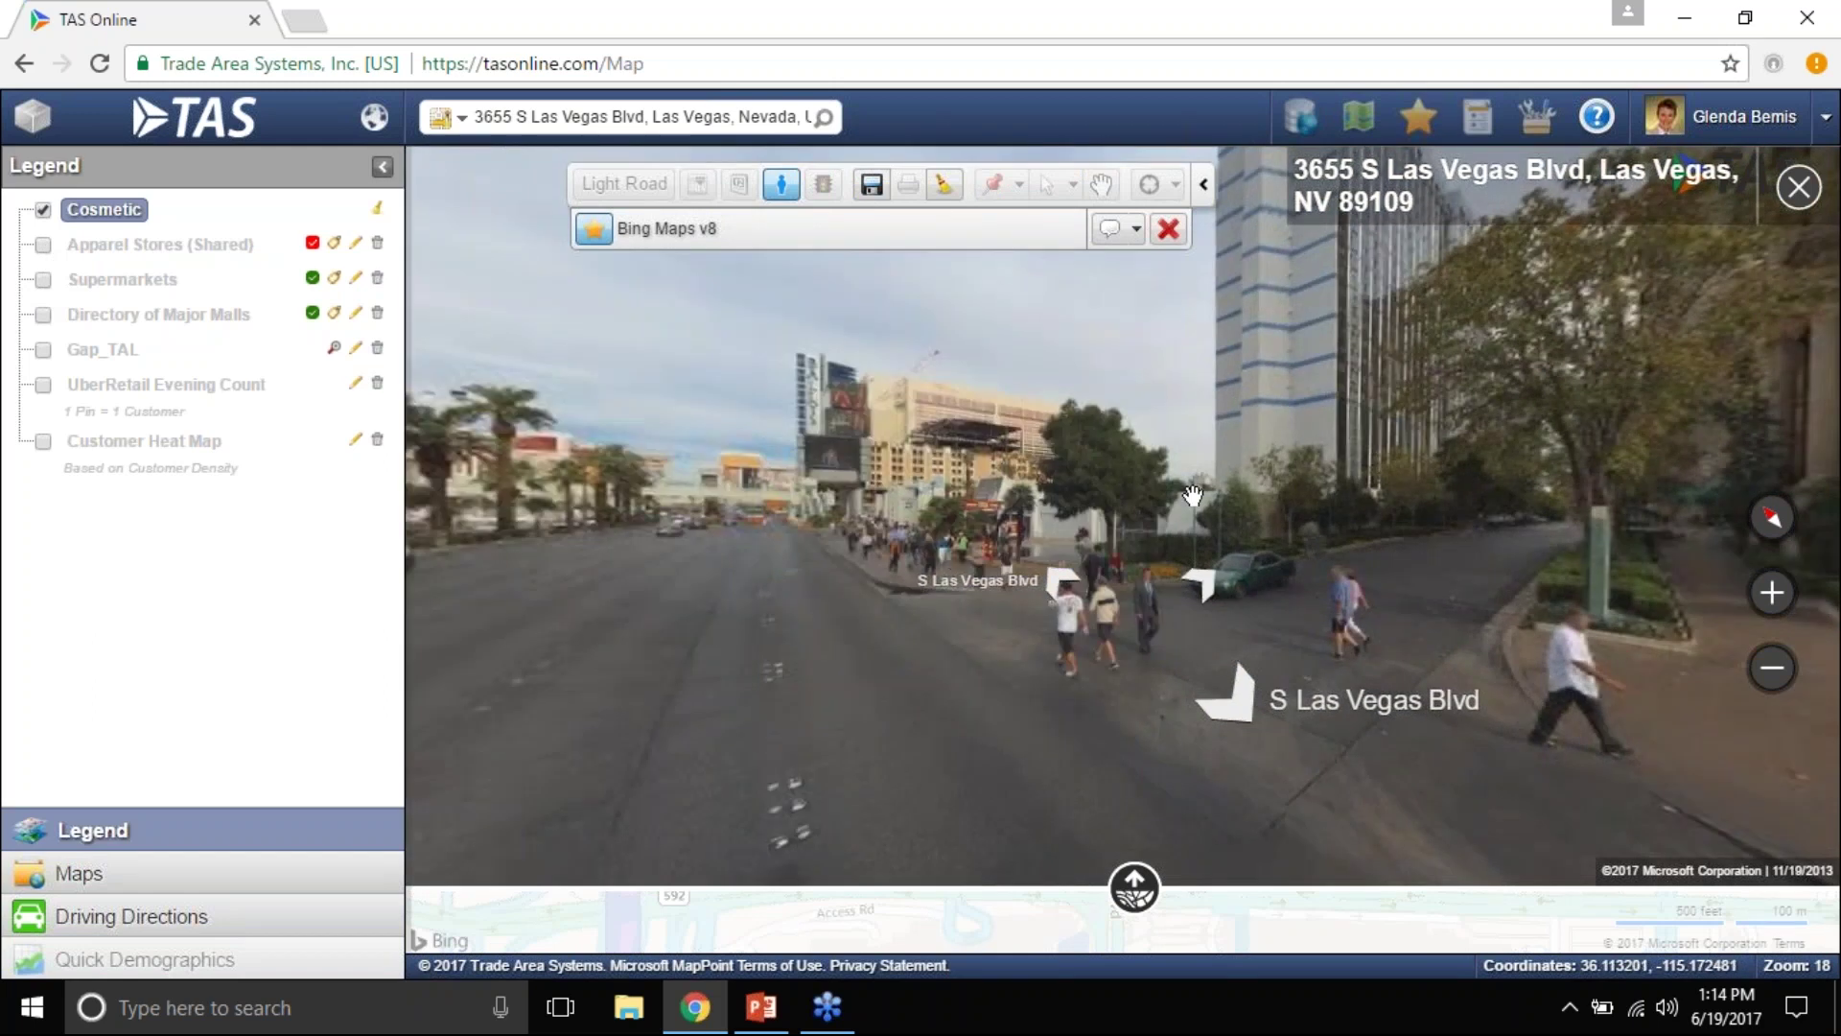
left_click(1164, 500)
left_click(1483, 467)
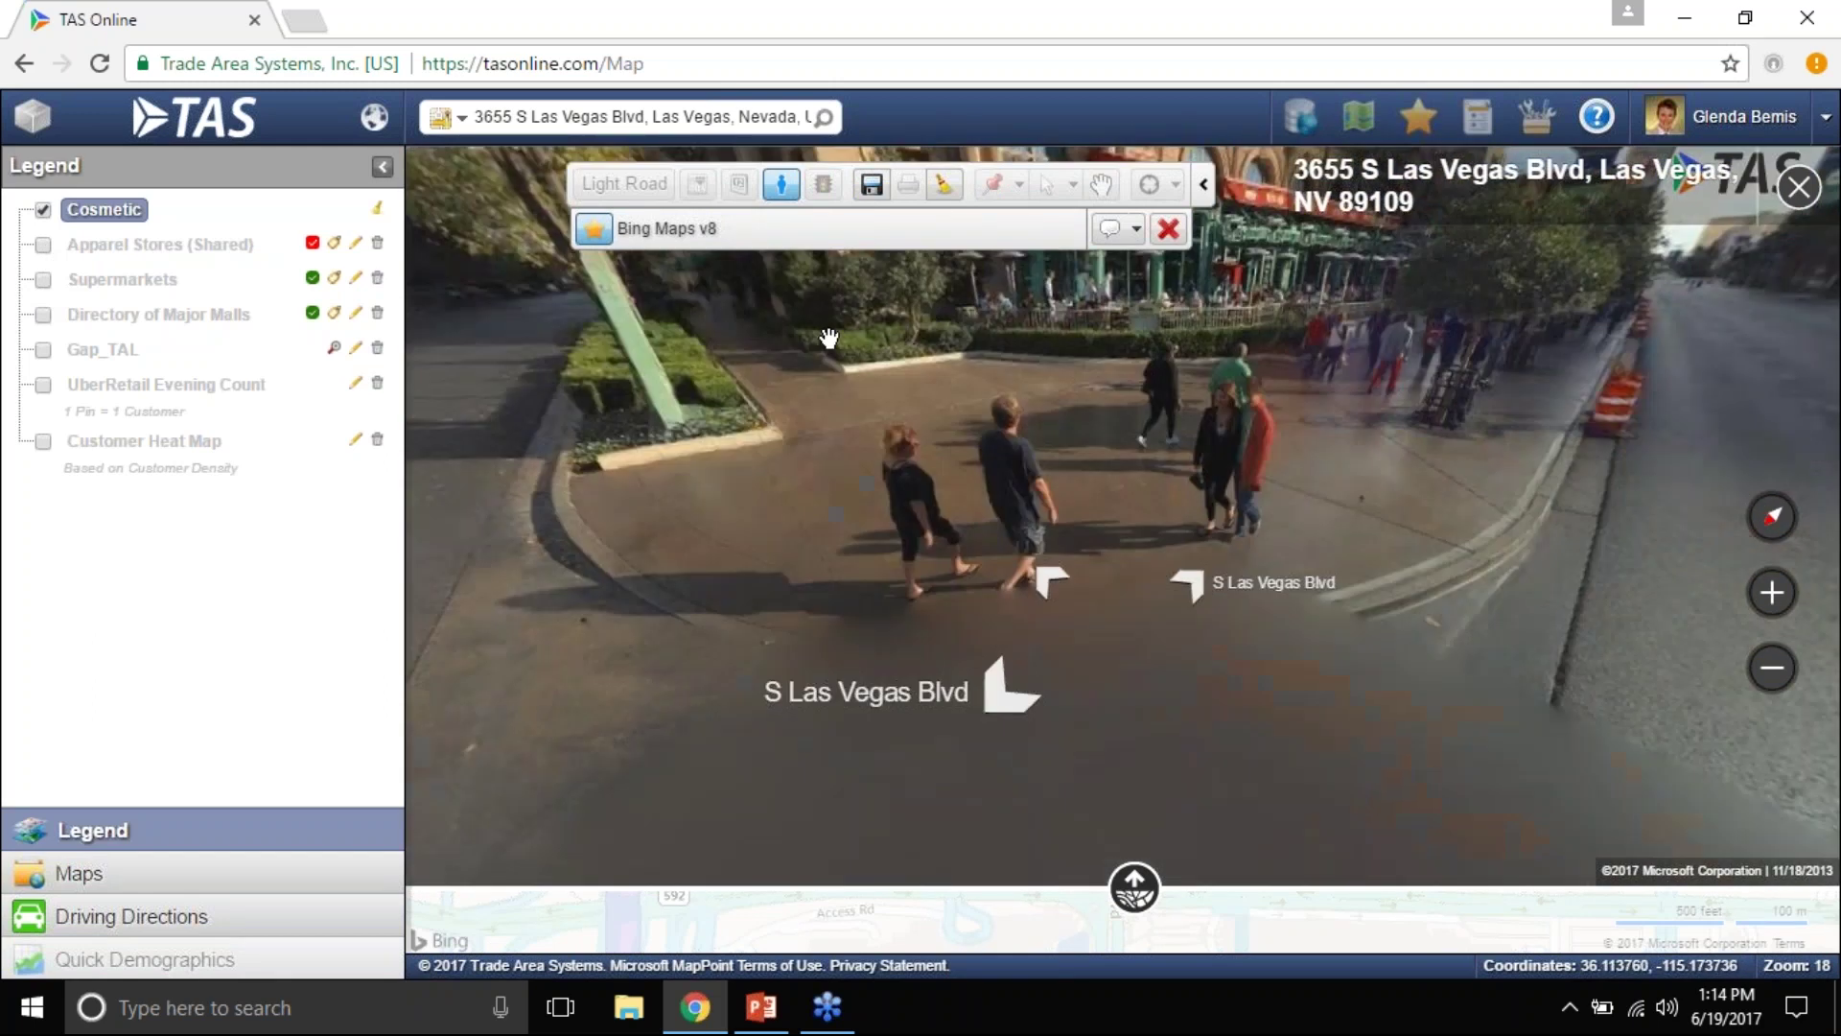
left_click(1535, 386)
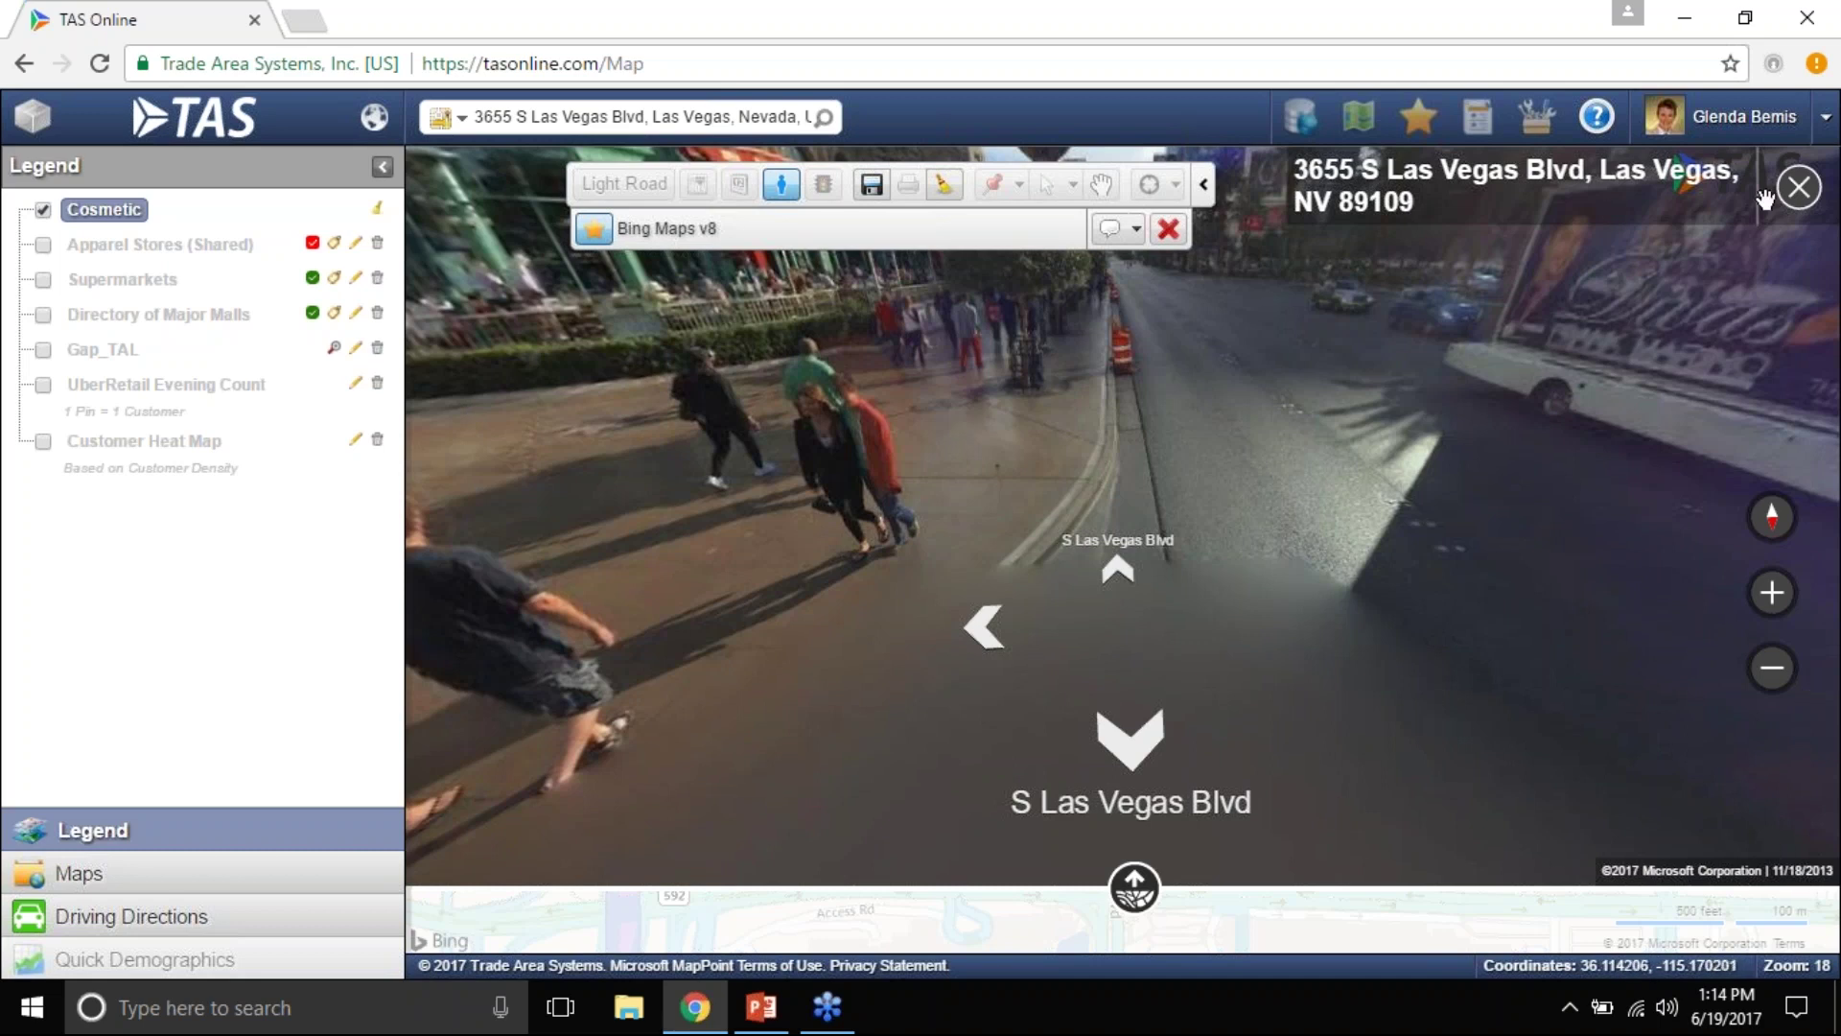
left_click(1799, 187)
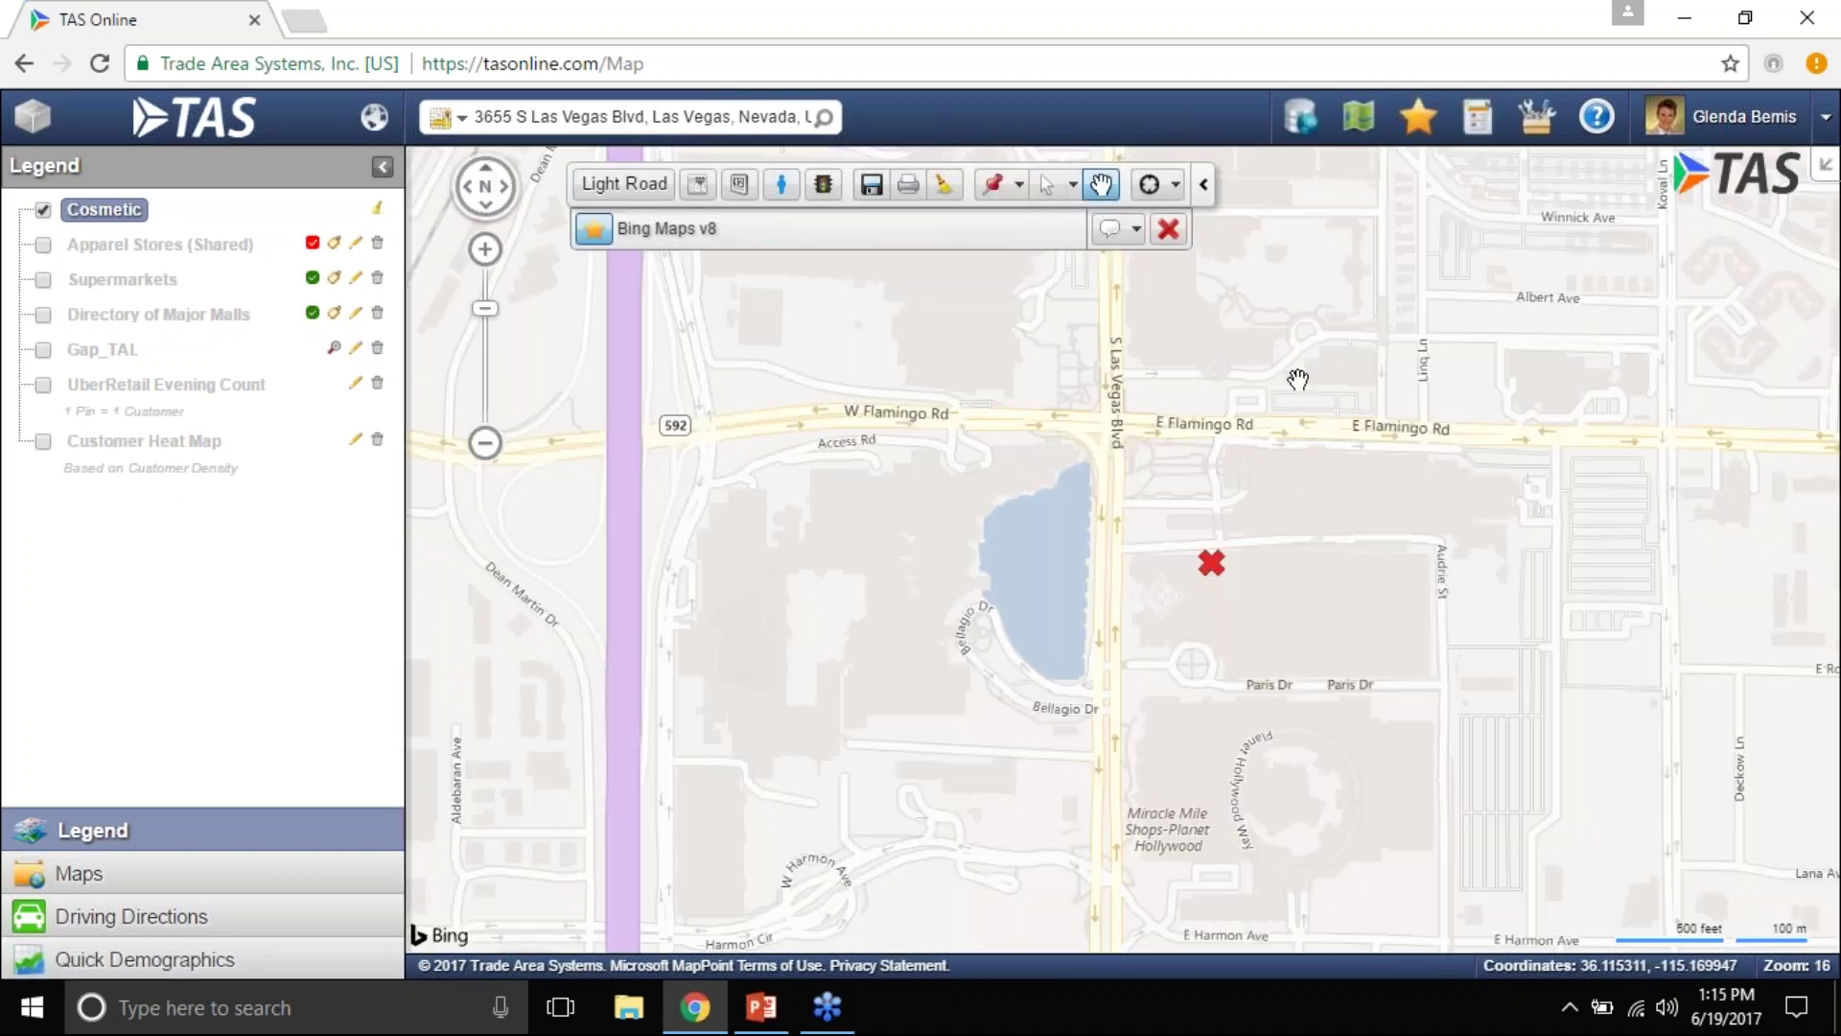
Switch the base map to Aerial and show the imagery date for the current map view.
left_click(590, 190)
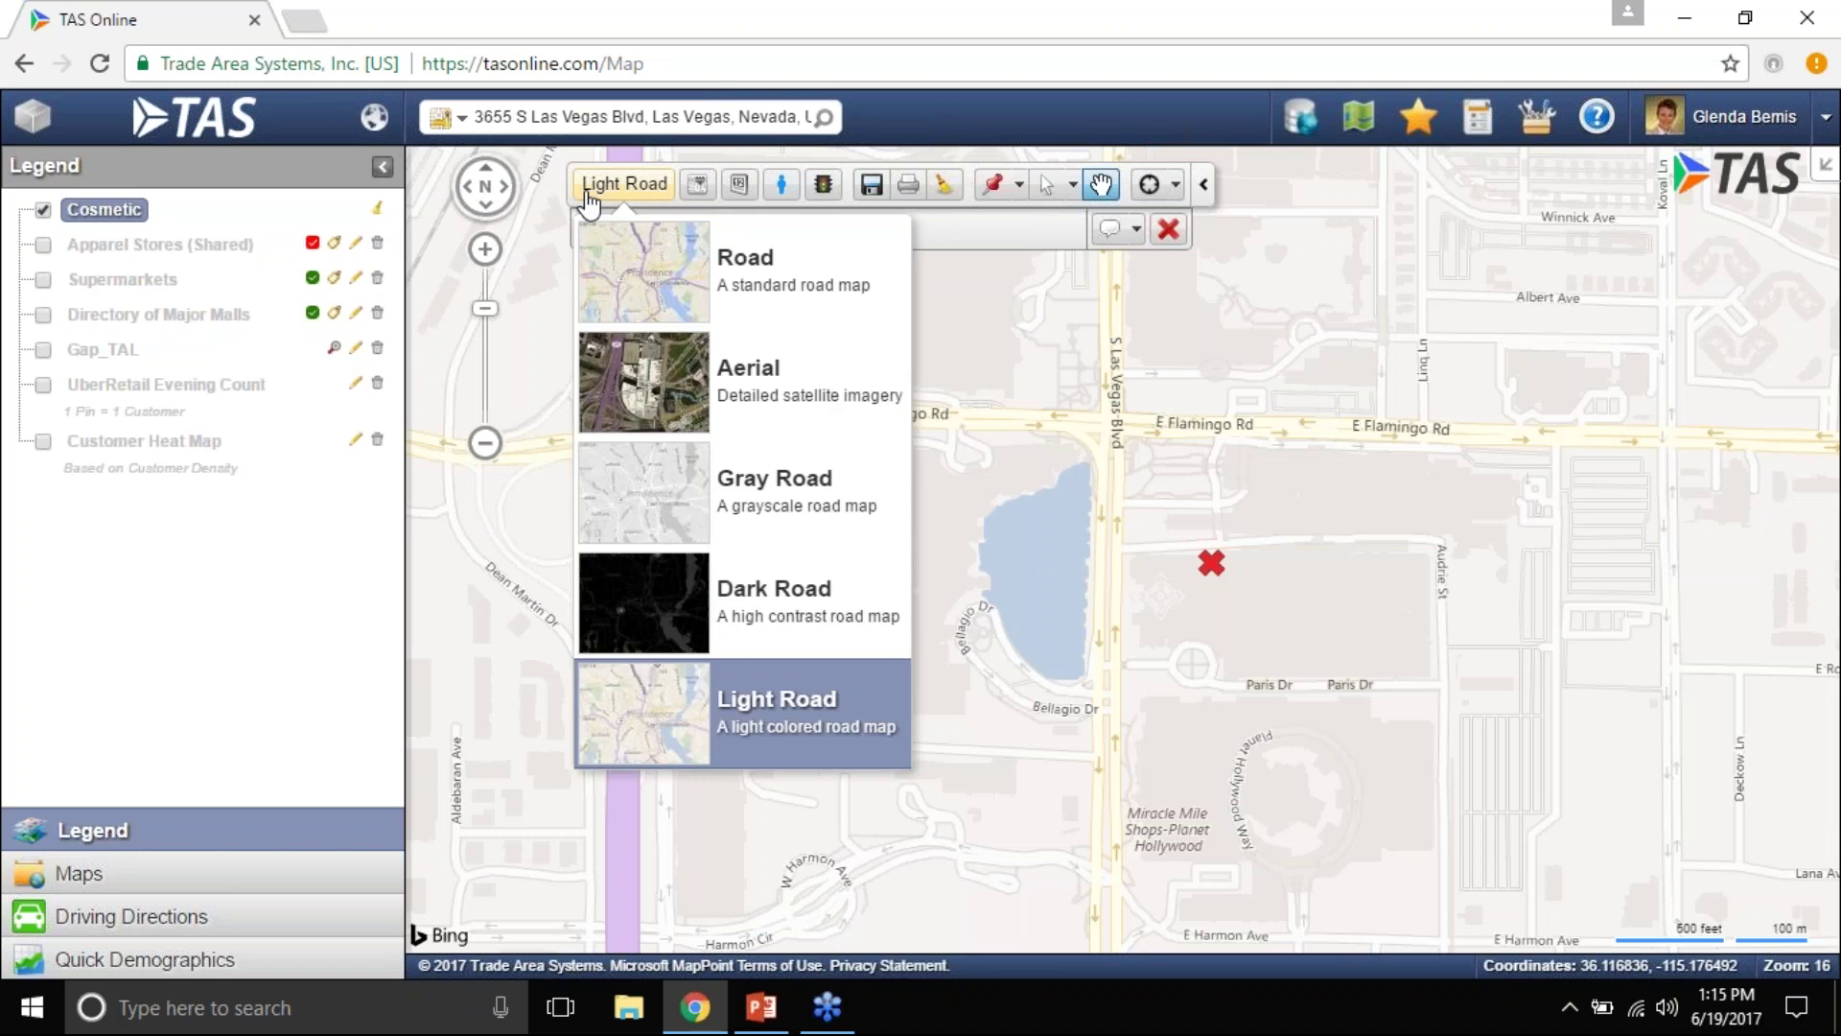
left_click(658, 408)
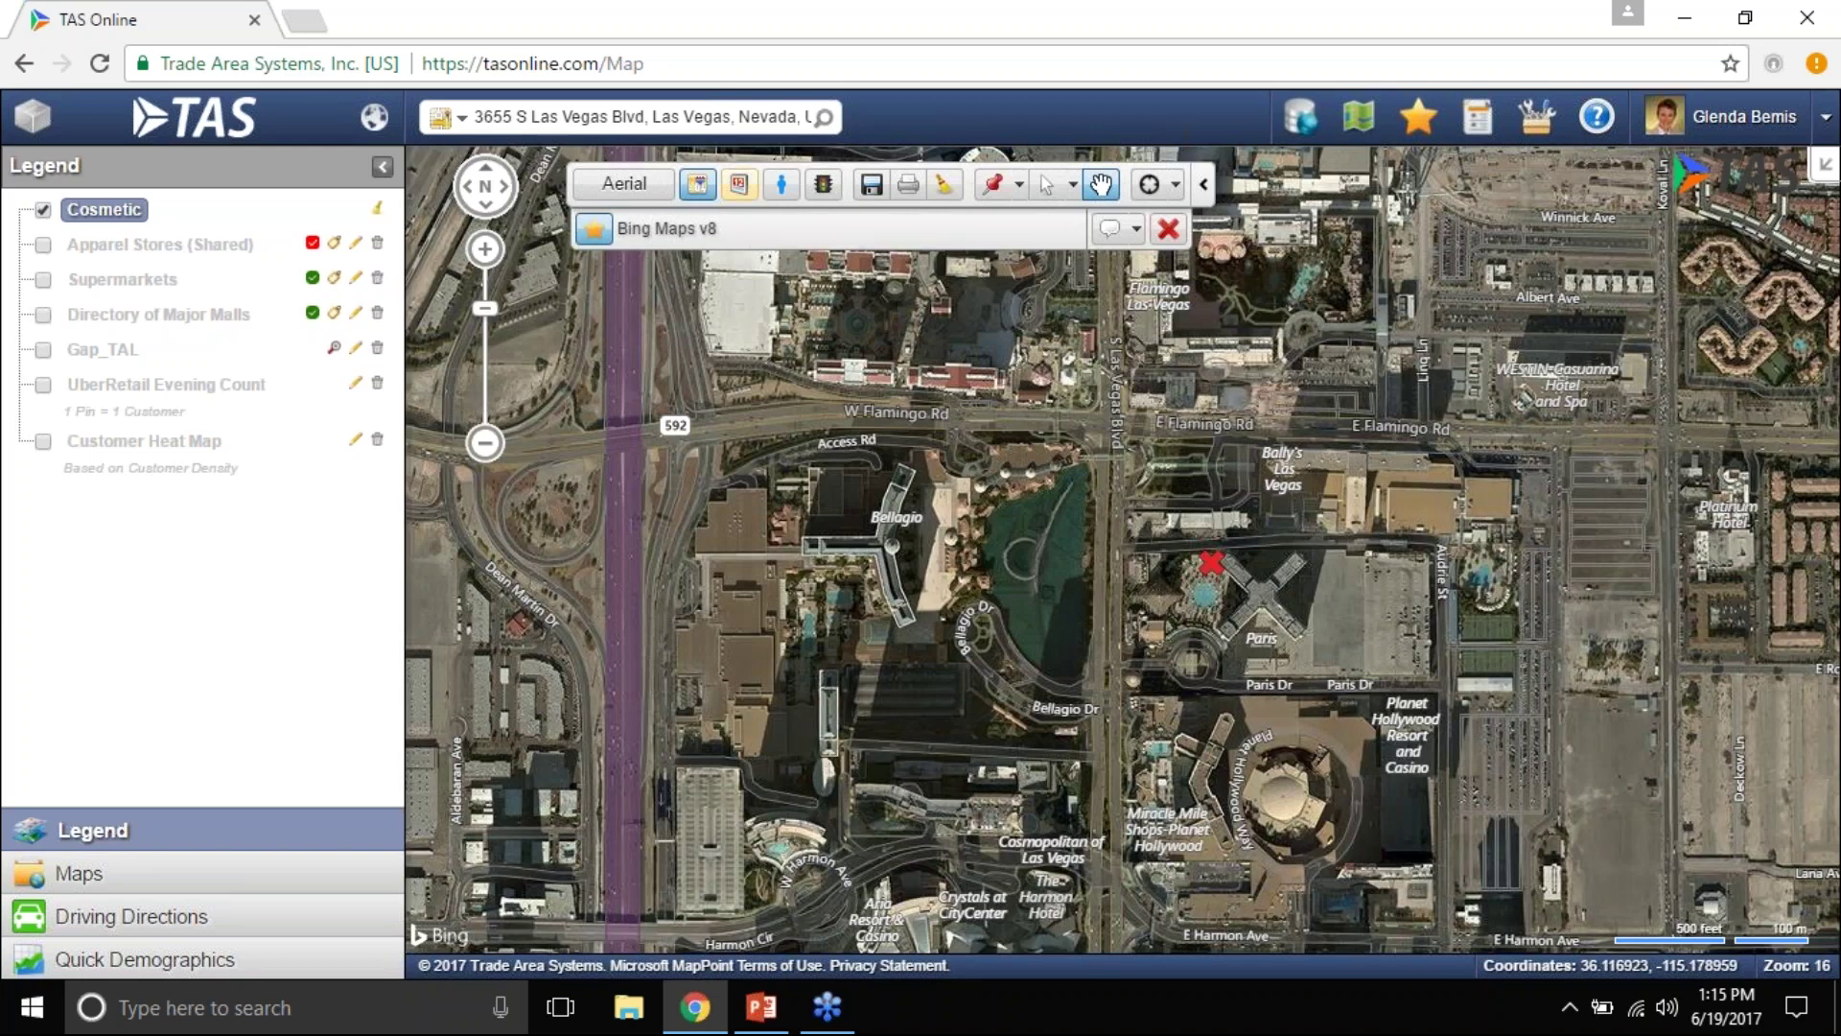
left_click(747, 180)
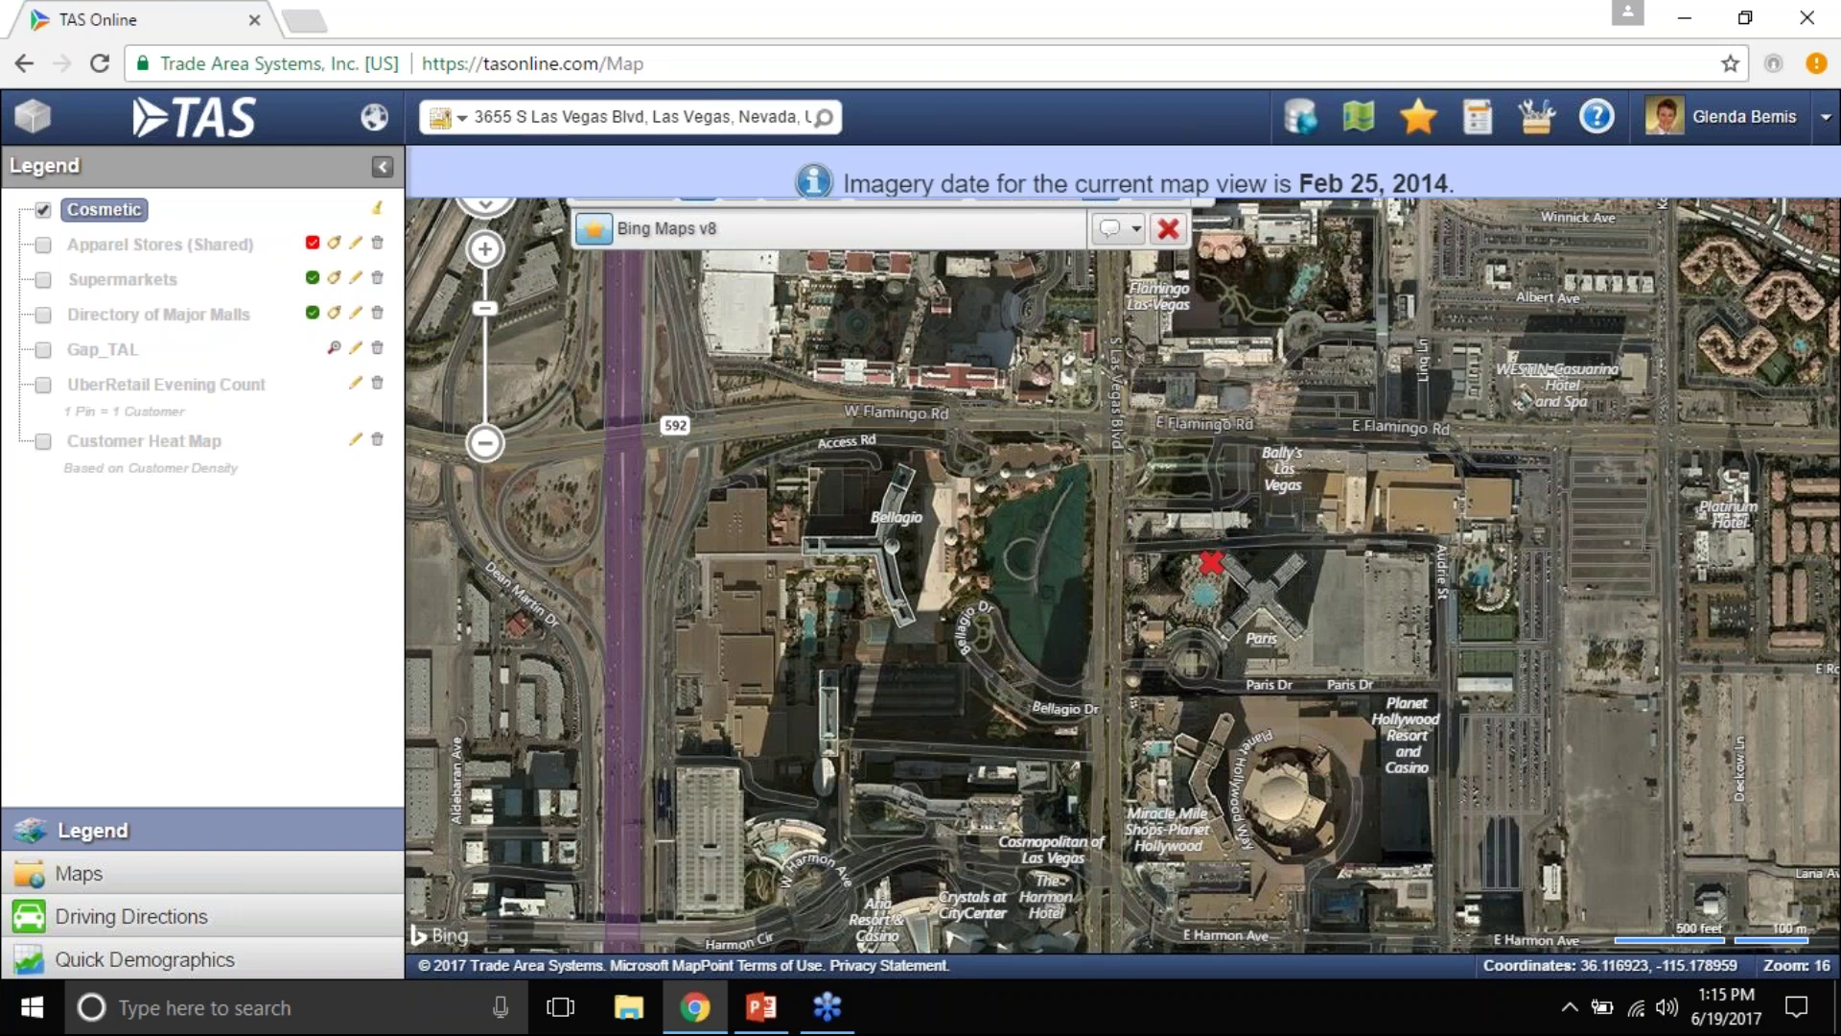